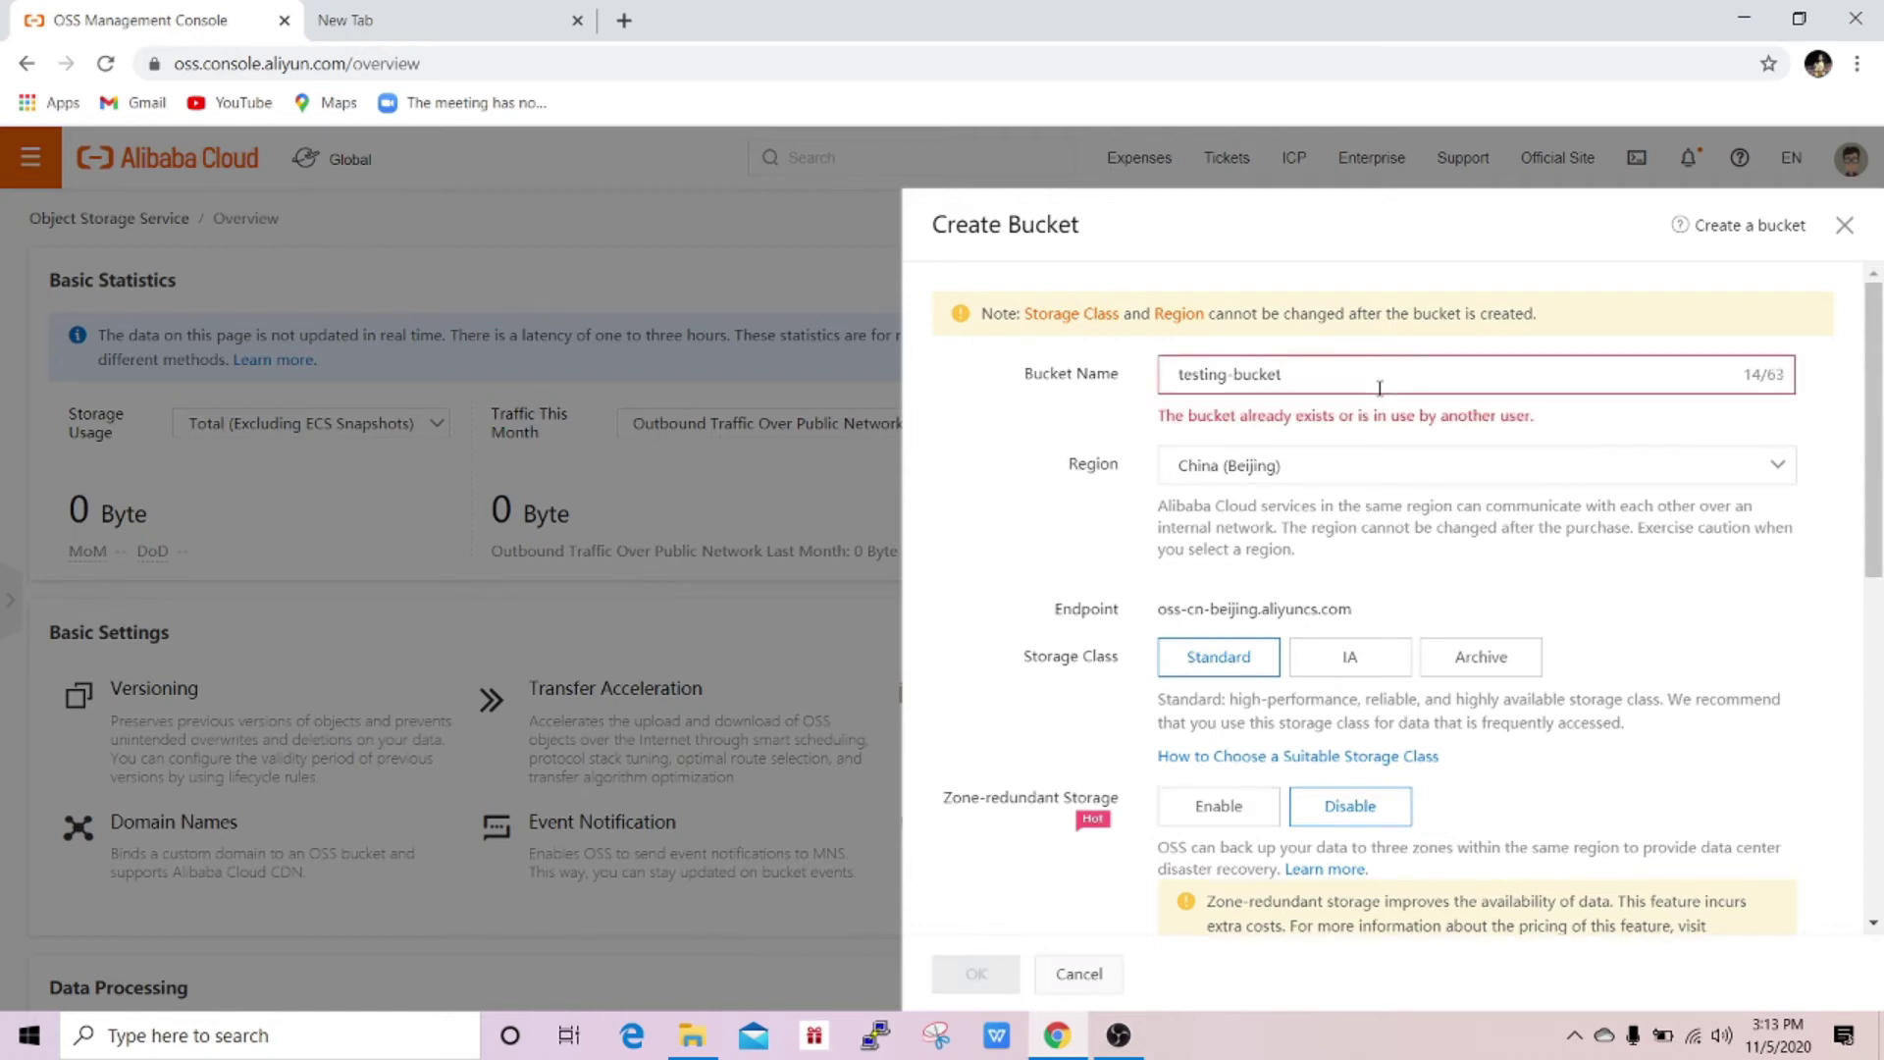
# Name the new bucket testing-bucket456 and set its region to India (Mumbai).
pyautogui.write('456')
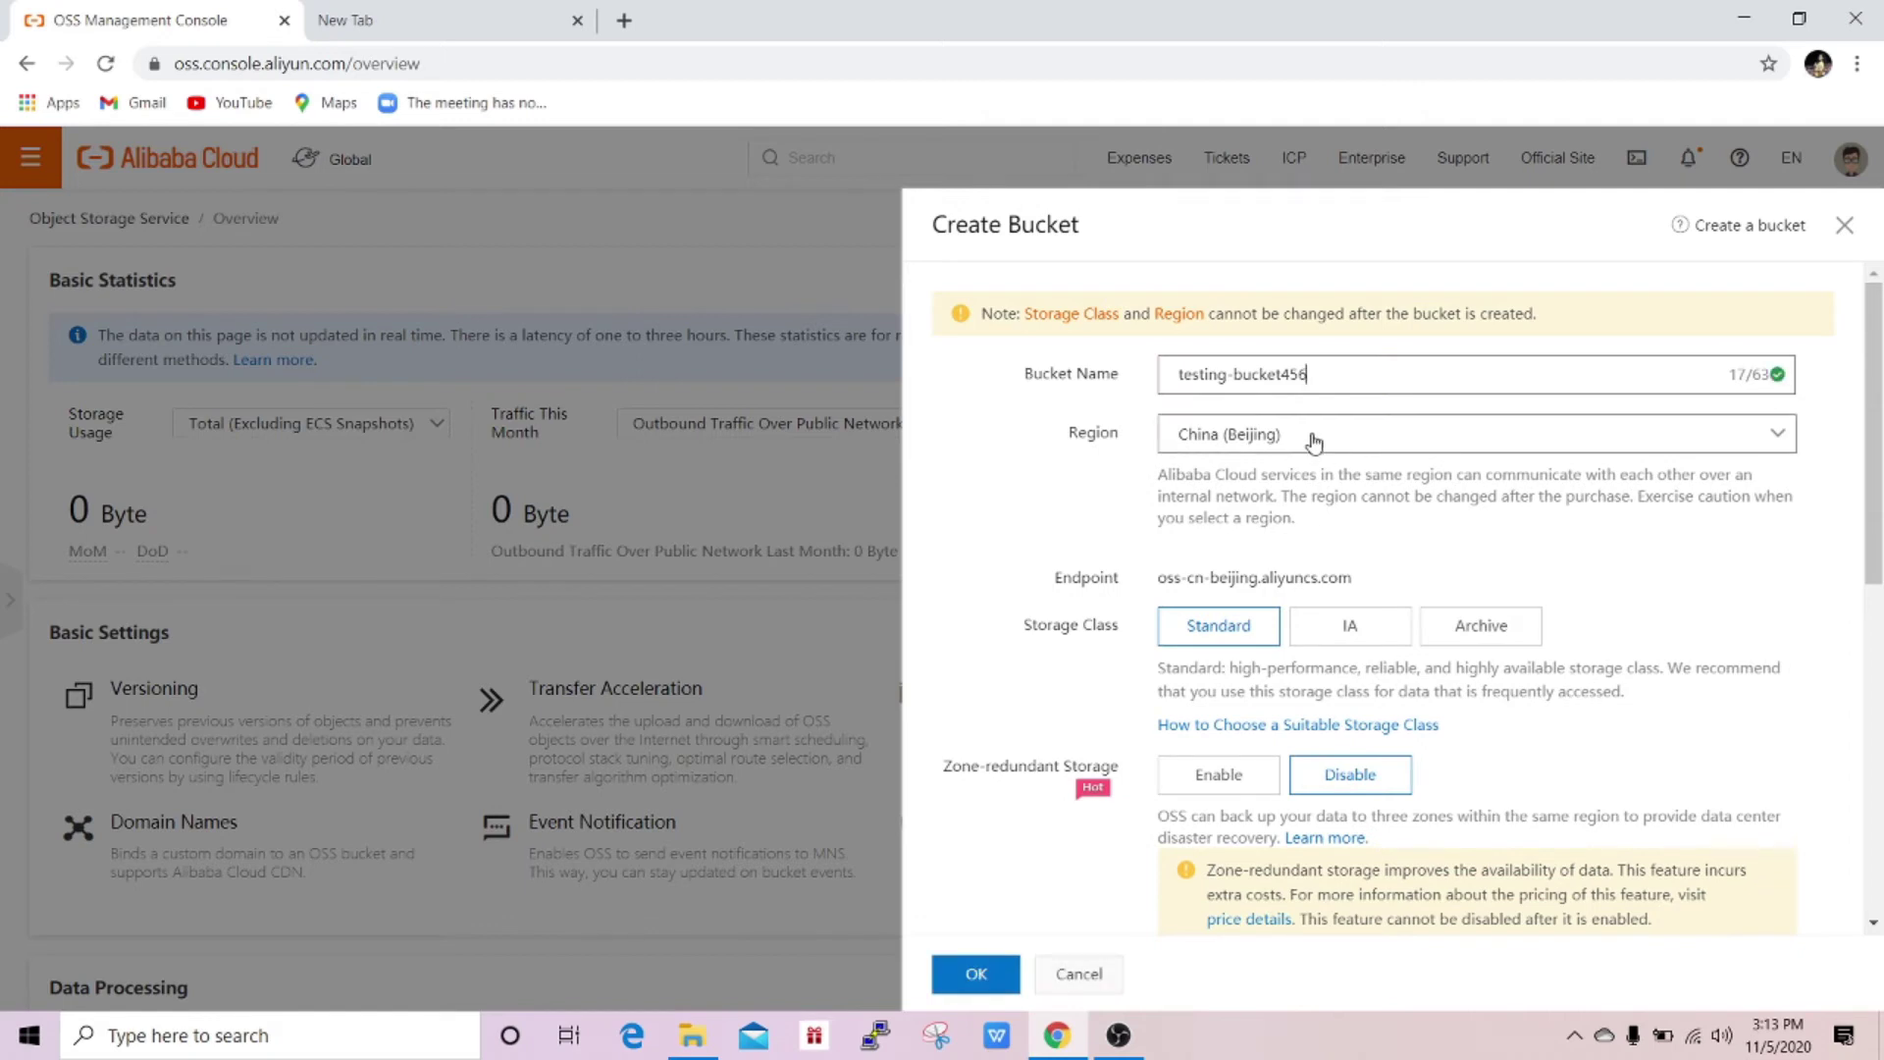
pyautogui.click(1313, 444)
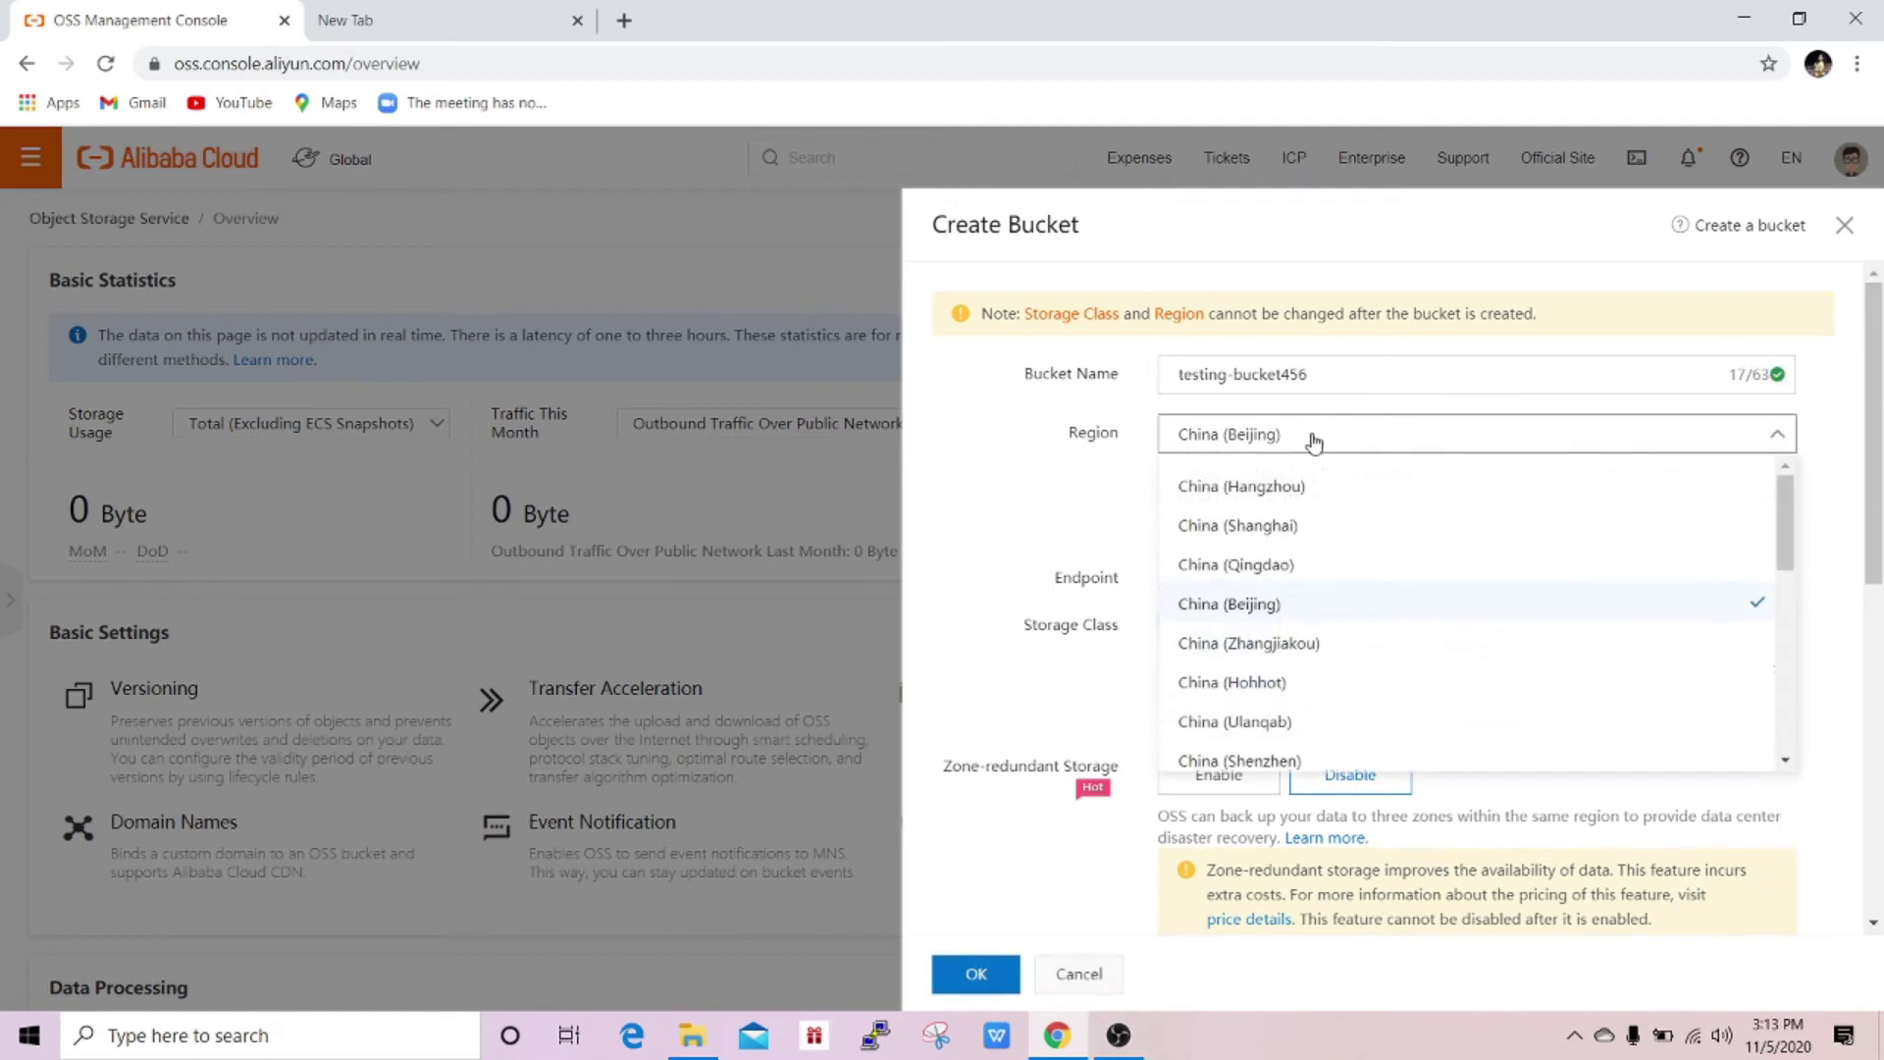
pyautogui.scroll(-5, 1369, 604)
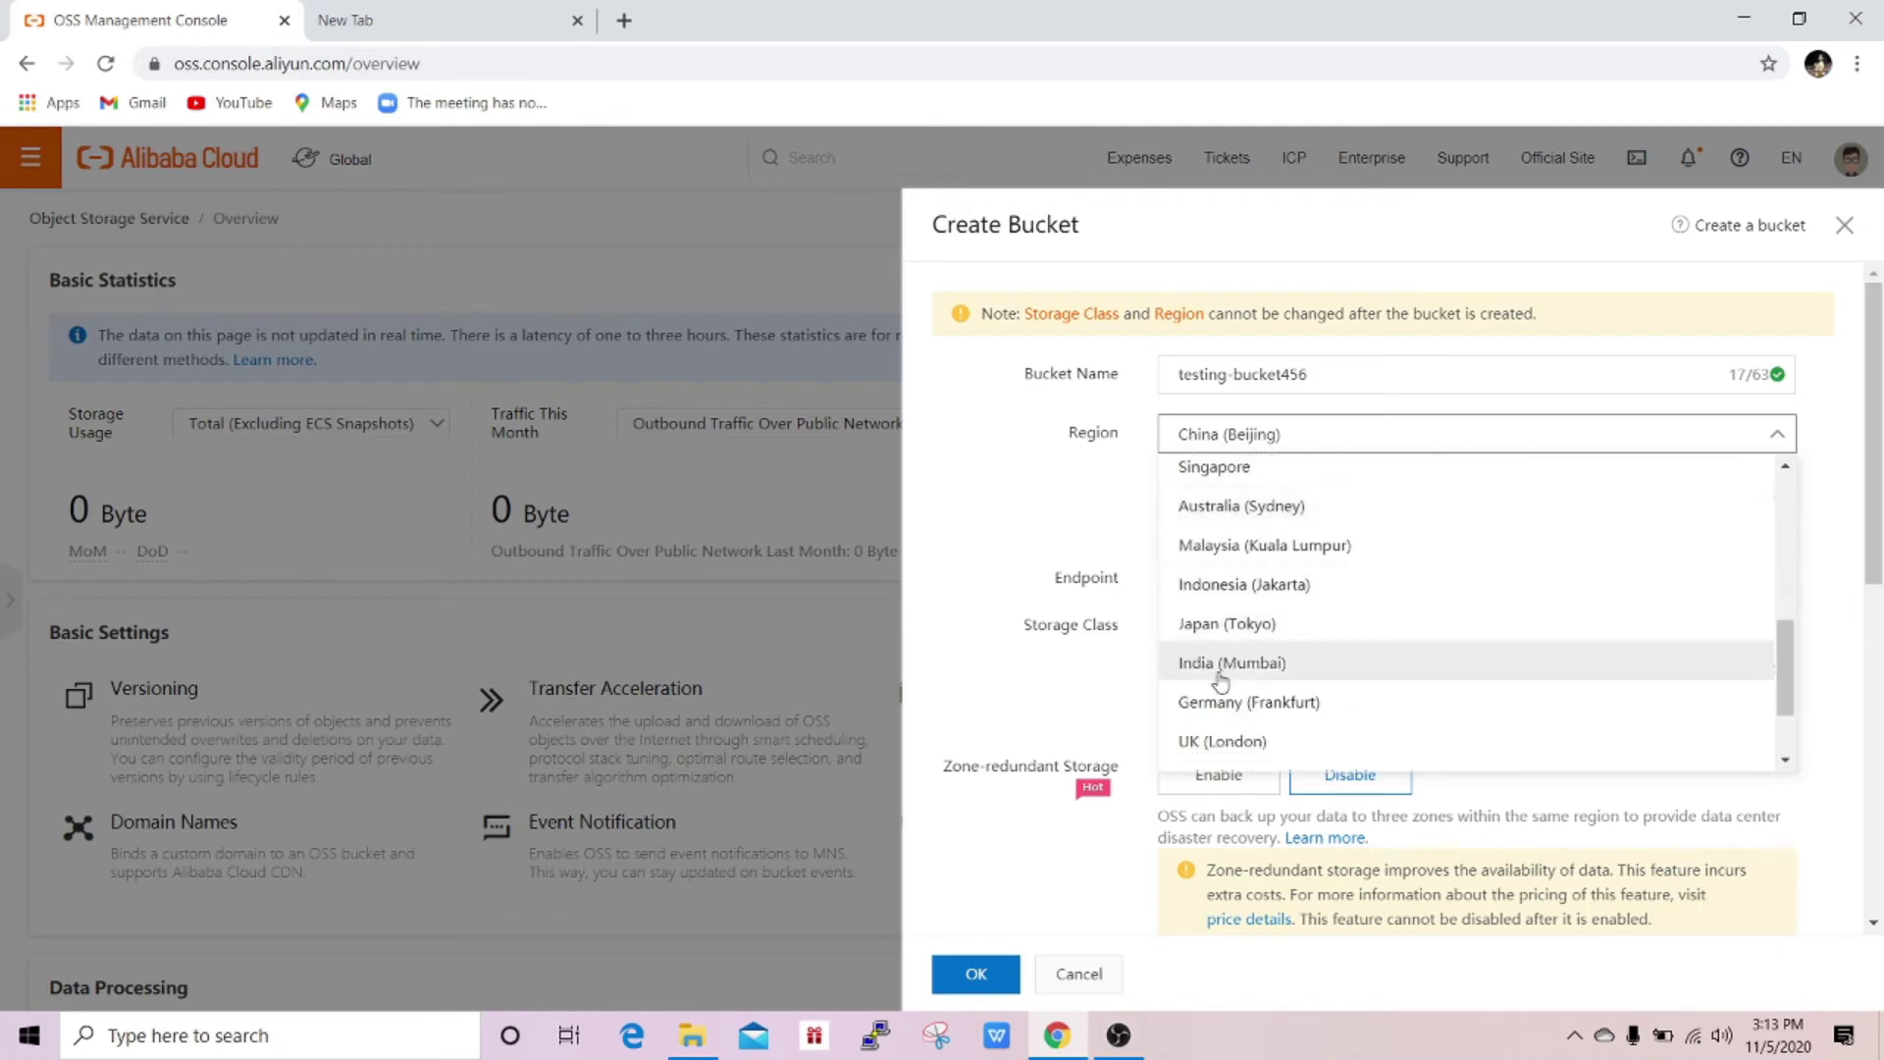
pyautogui.click(1222, 667)
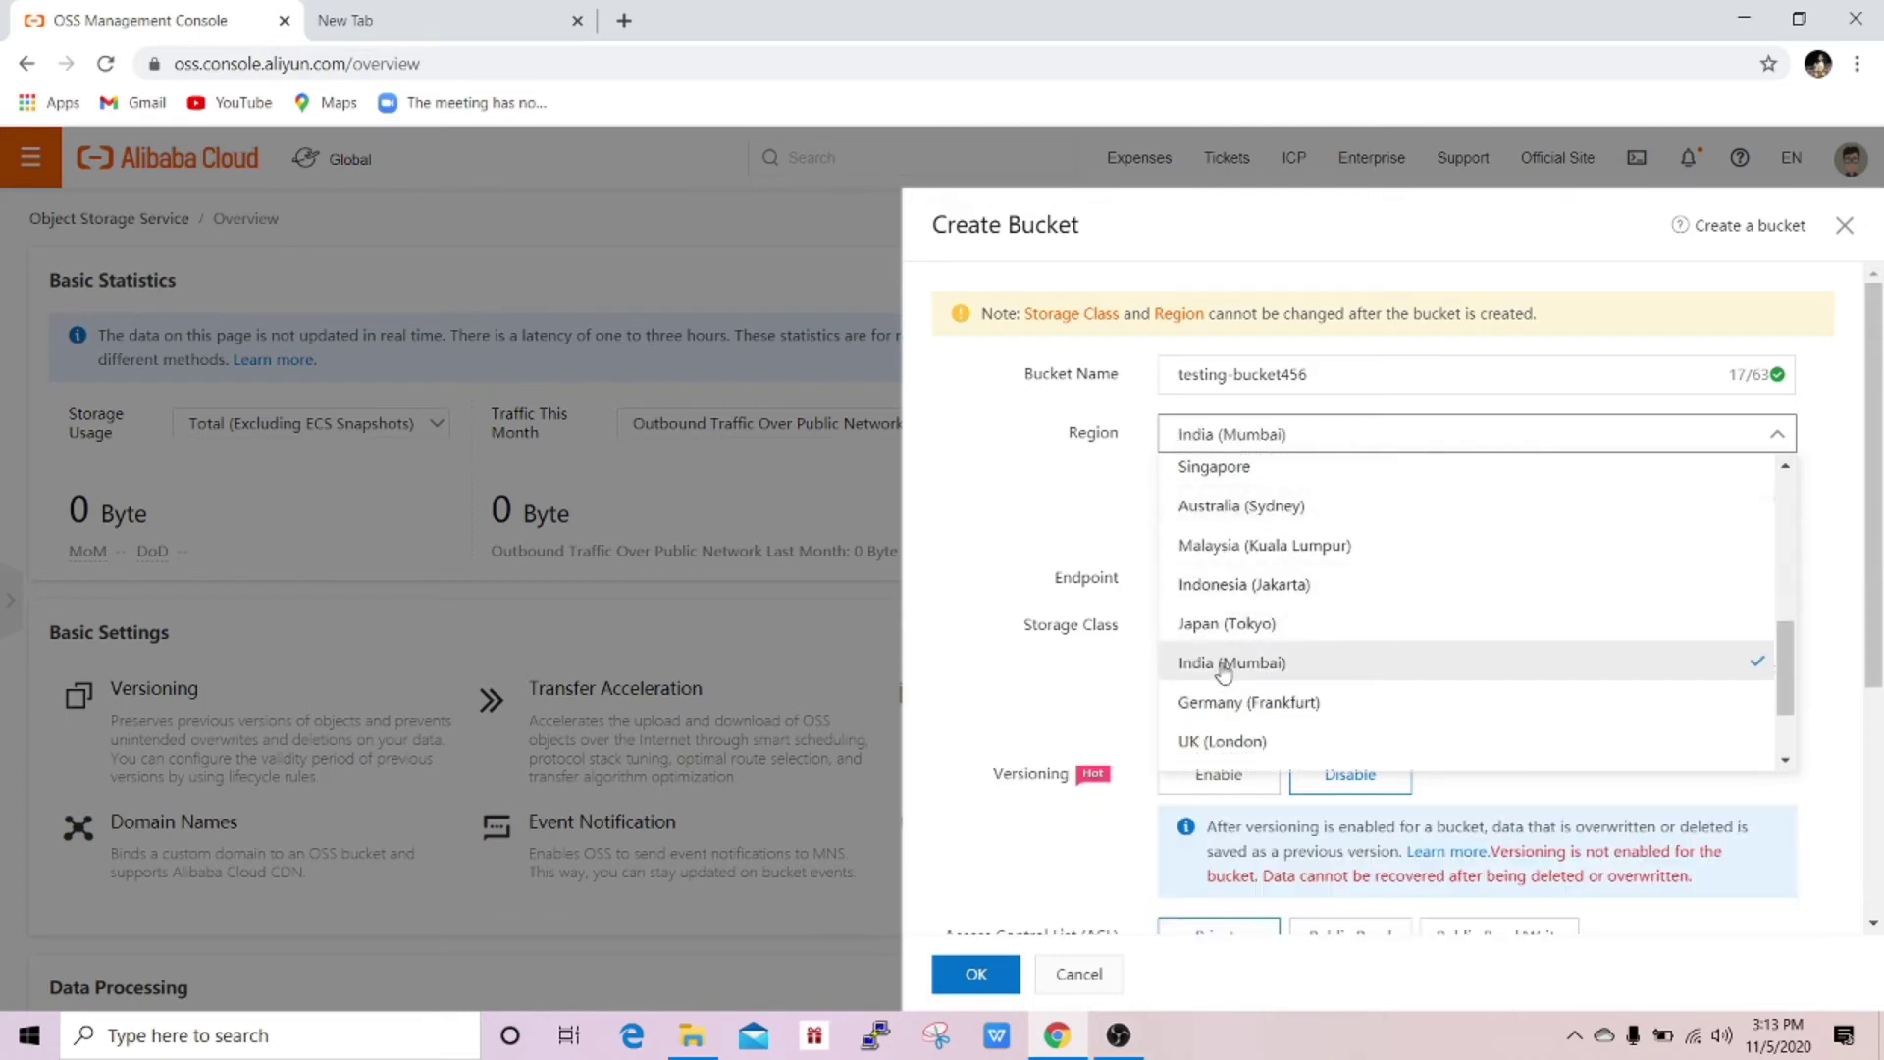
# Enable versioning for the new bucket.
pyautogui.scroll(-1, 1343, 479)
pyautogui.scroll(-2, 1342, 479)
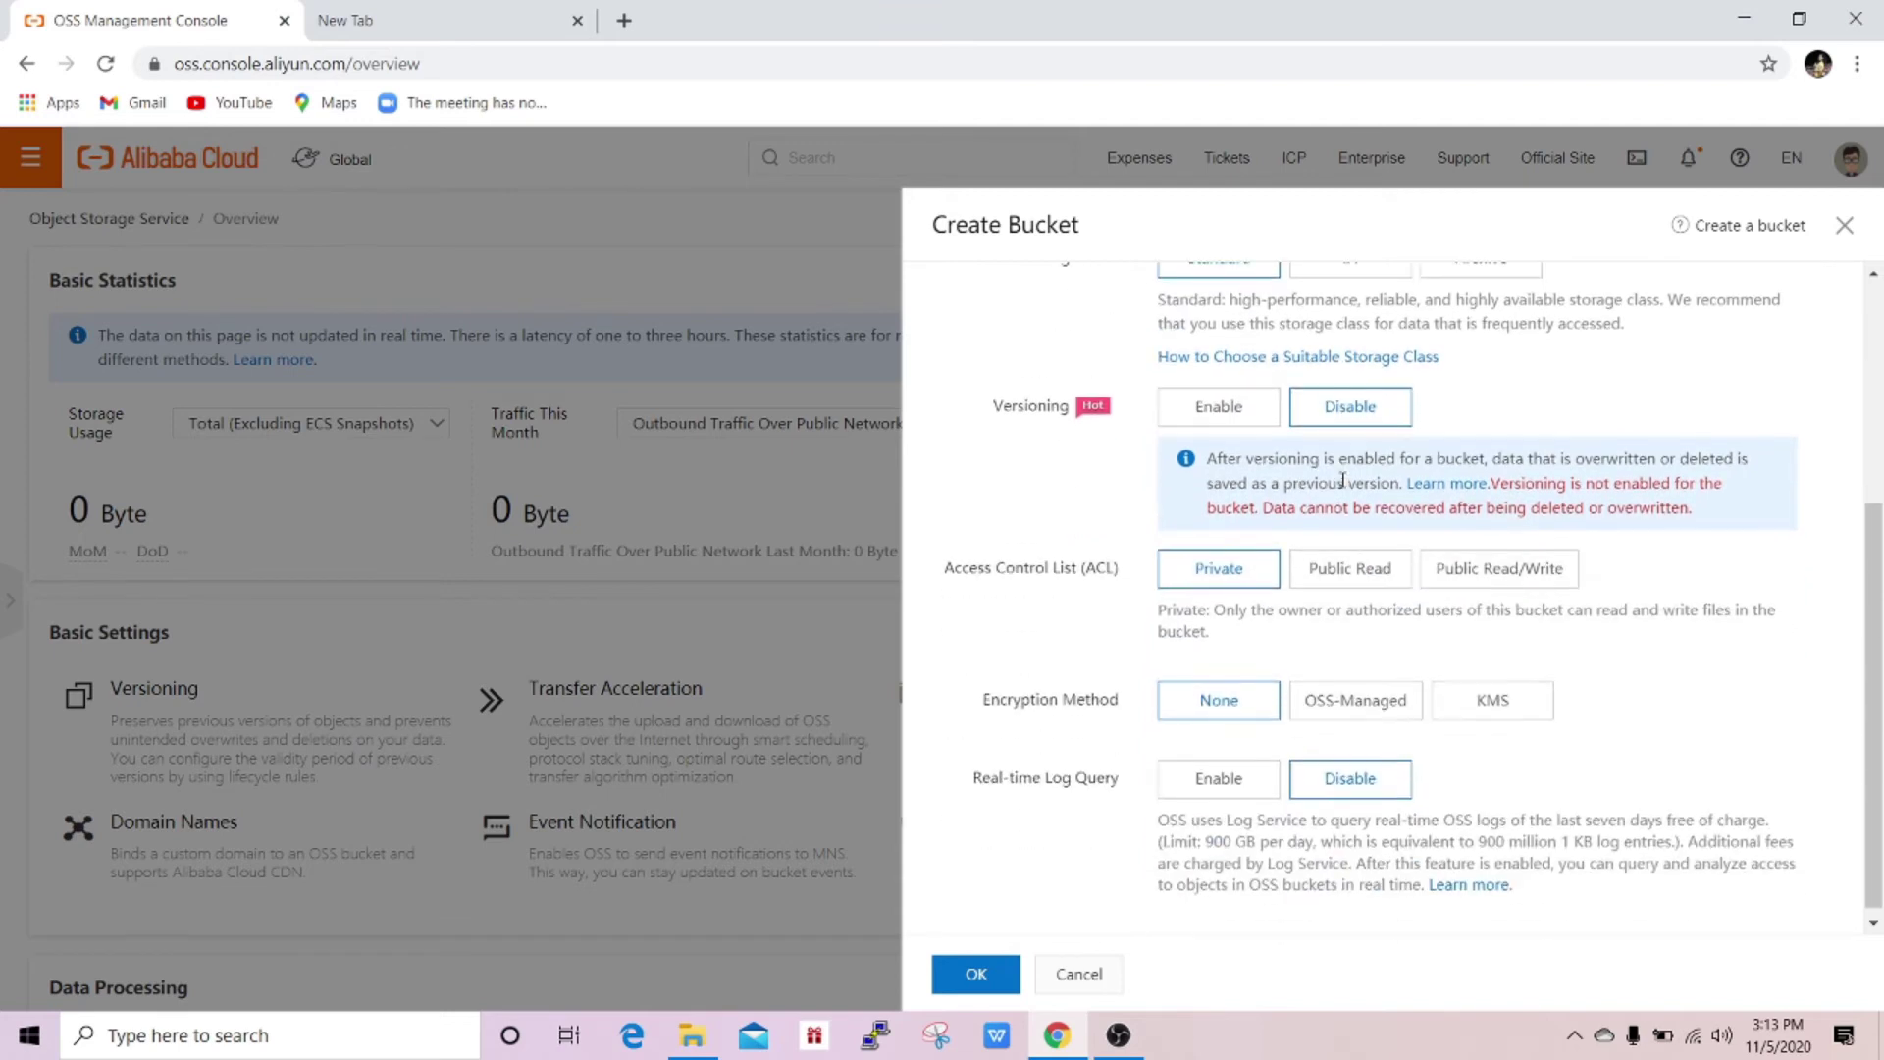
pyautogui.click(1235, 417)
# Set the bucket's access control list to Public Read and create the bucket.
pyautogui.scroll(-1, 1374, 510)
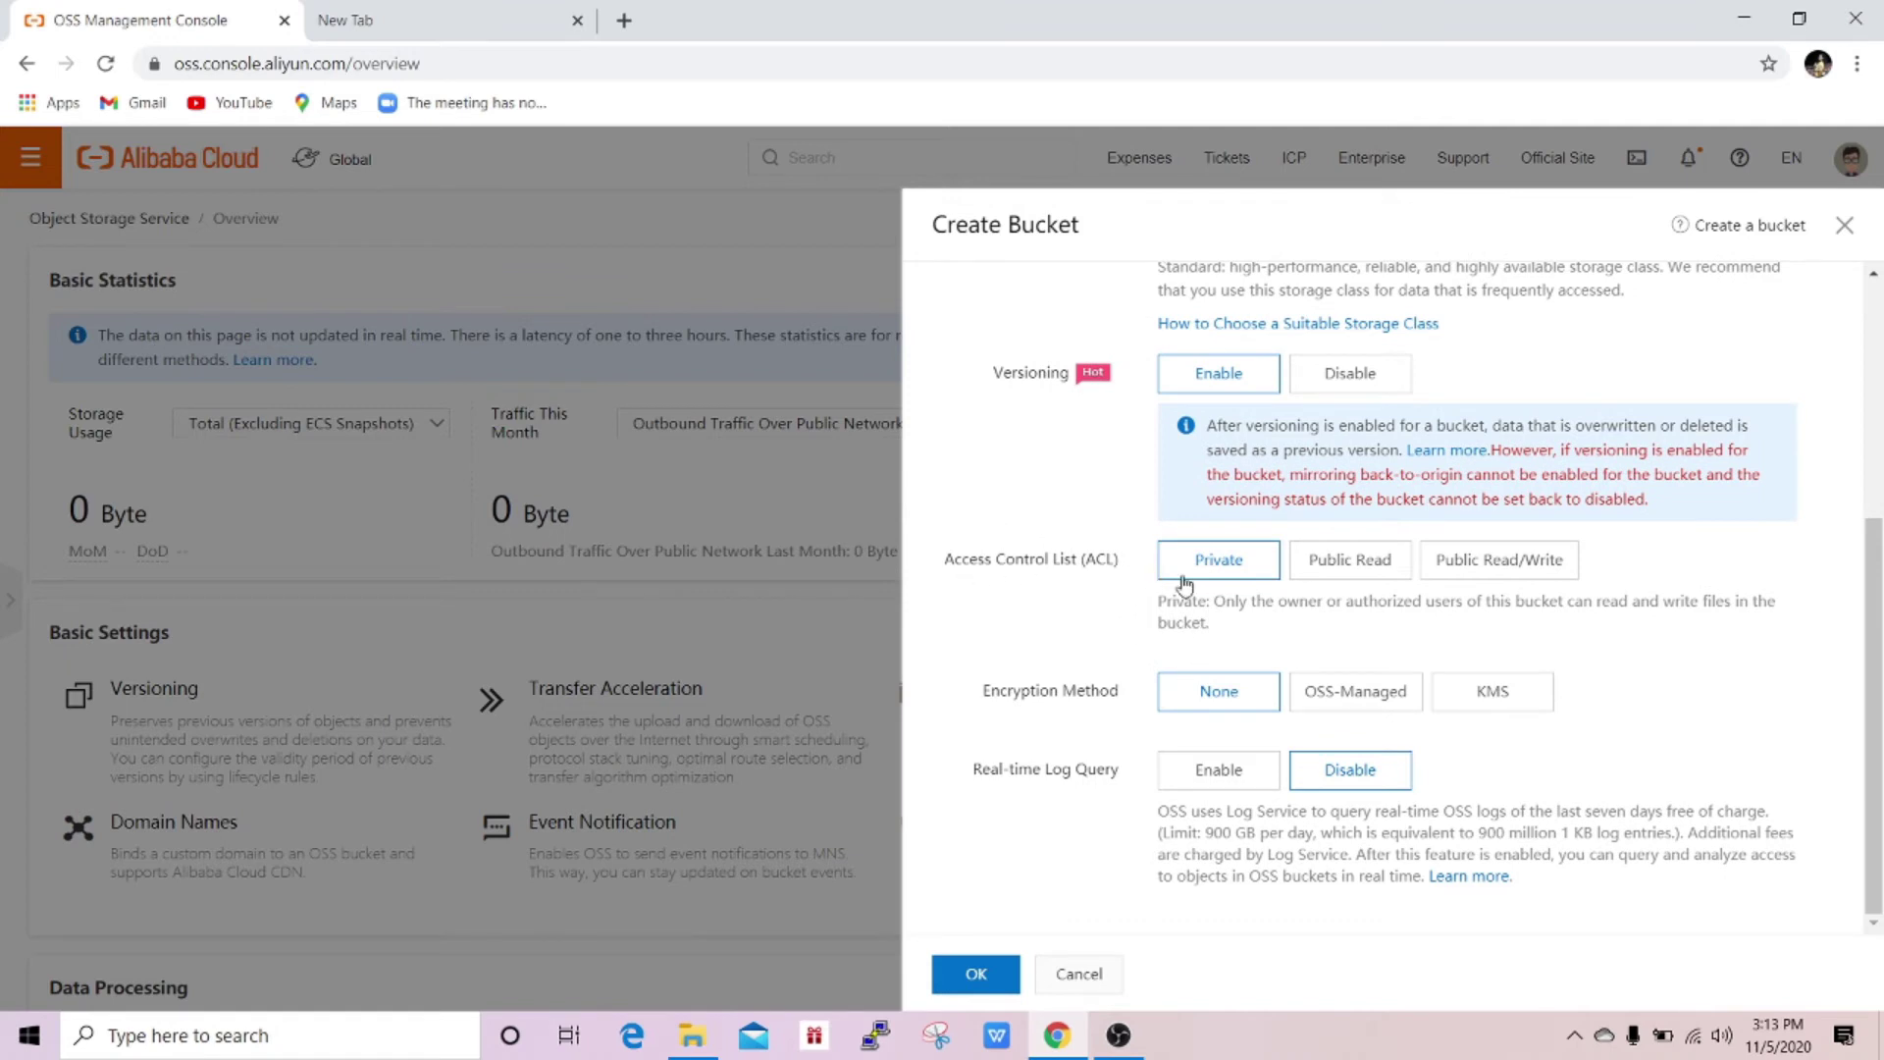
pyautogui.click(1361, 574)
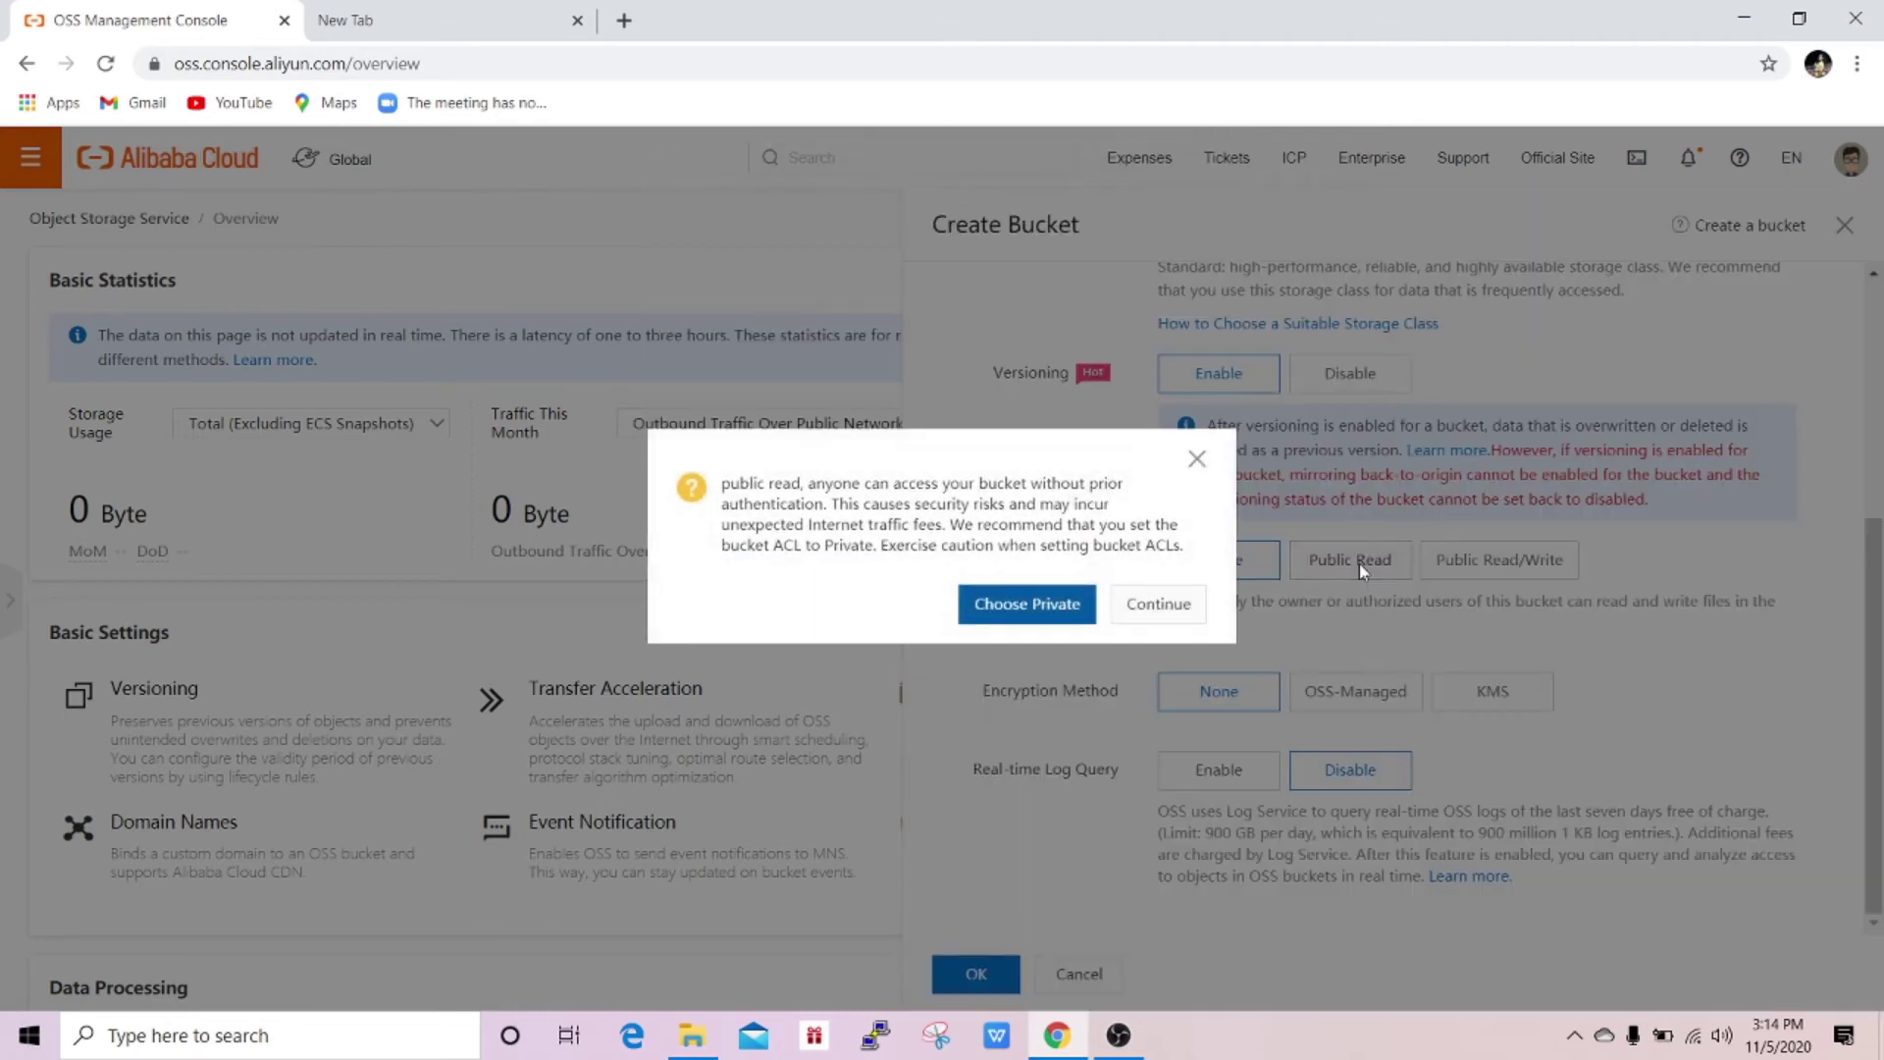
pyautogui.click(1197, 460)
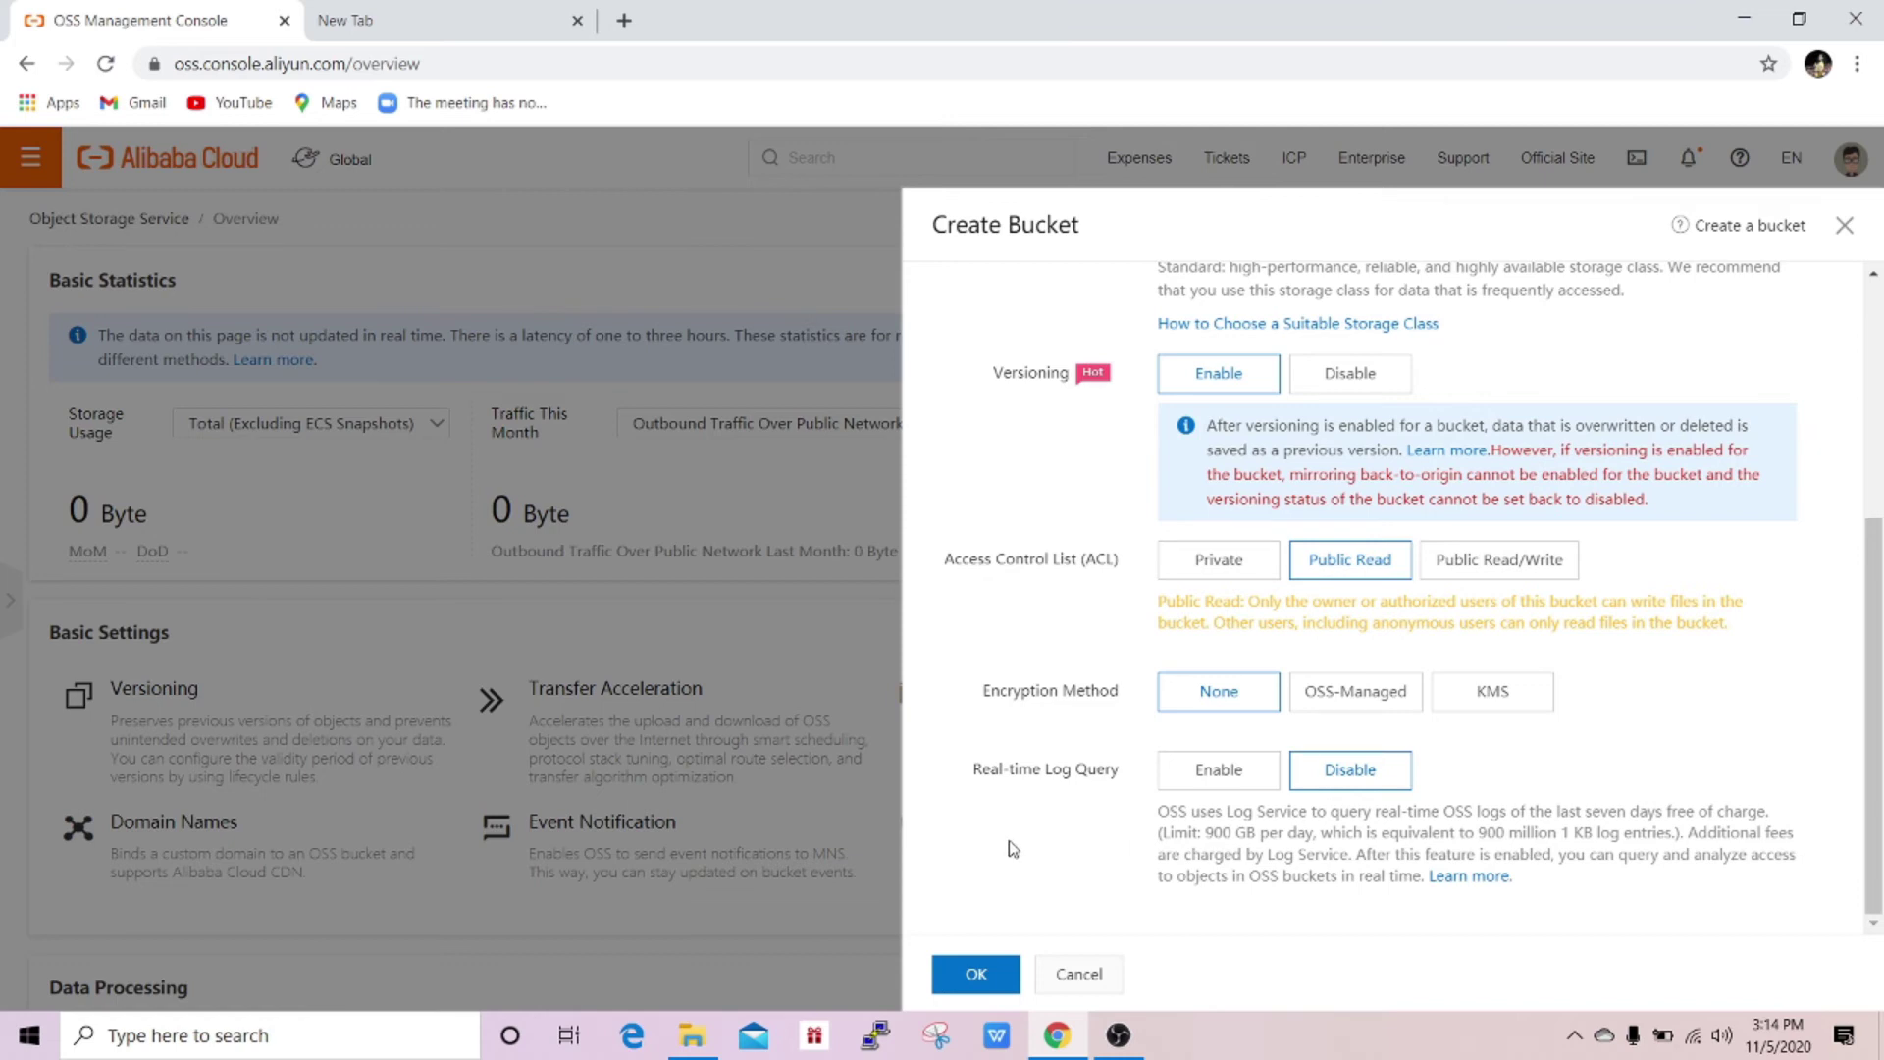
pyautogui.click(968, 974)
pyautogui.click(1053, 639)
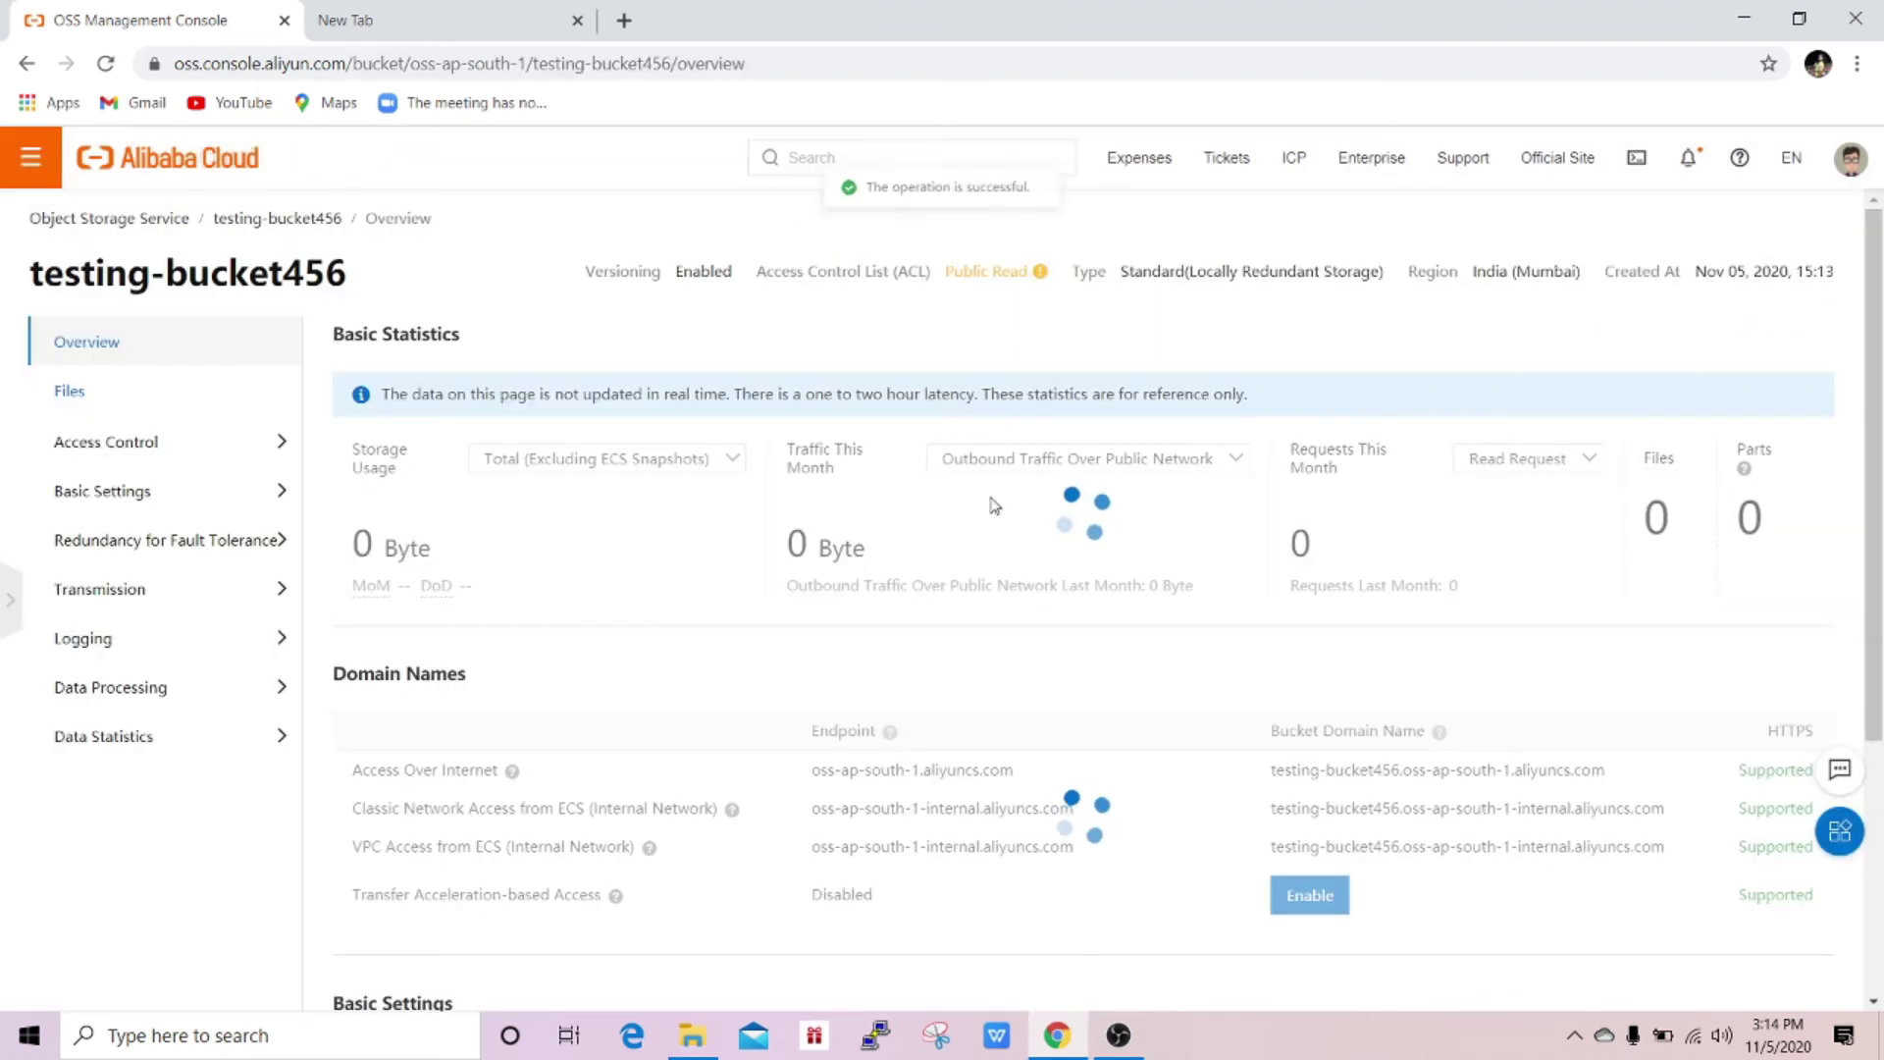
pyautogui.moveTo(388, 275)
pyautogui.mouseDown()
pyautogui.moveTo(30, 275)
pyautogui.moveTo(378, 287)
pyautogui.moveTo(411, 272)
pyautogui.mouseUp()
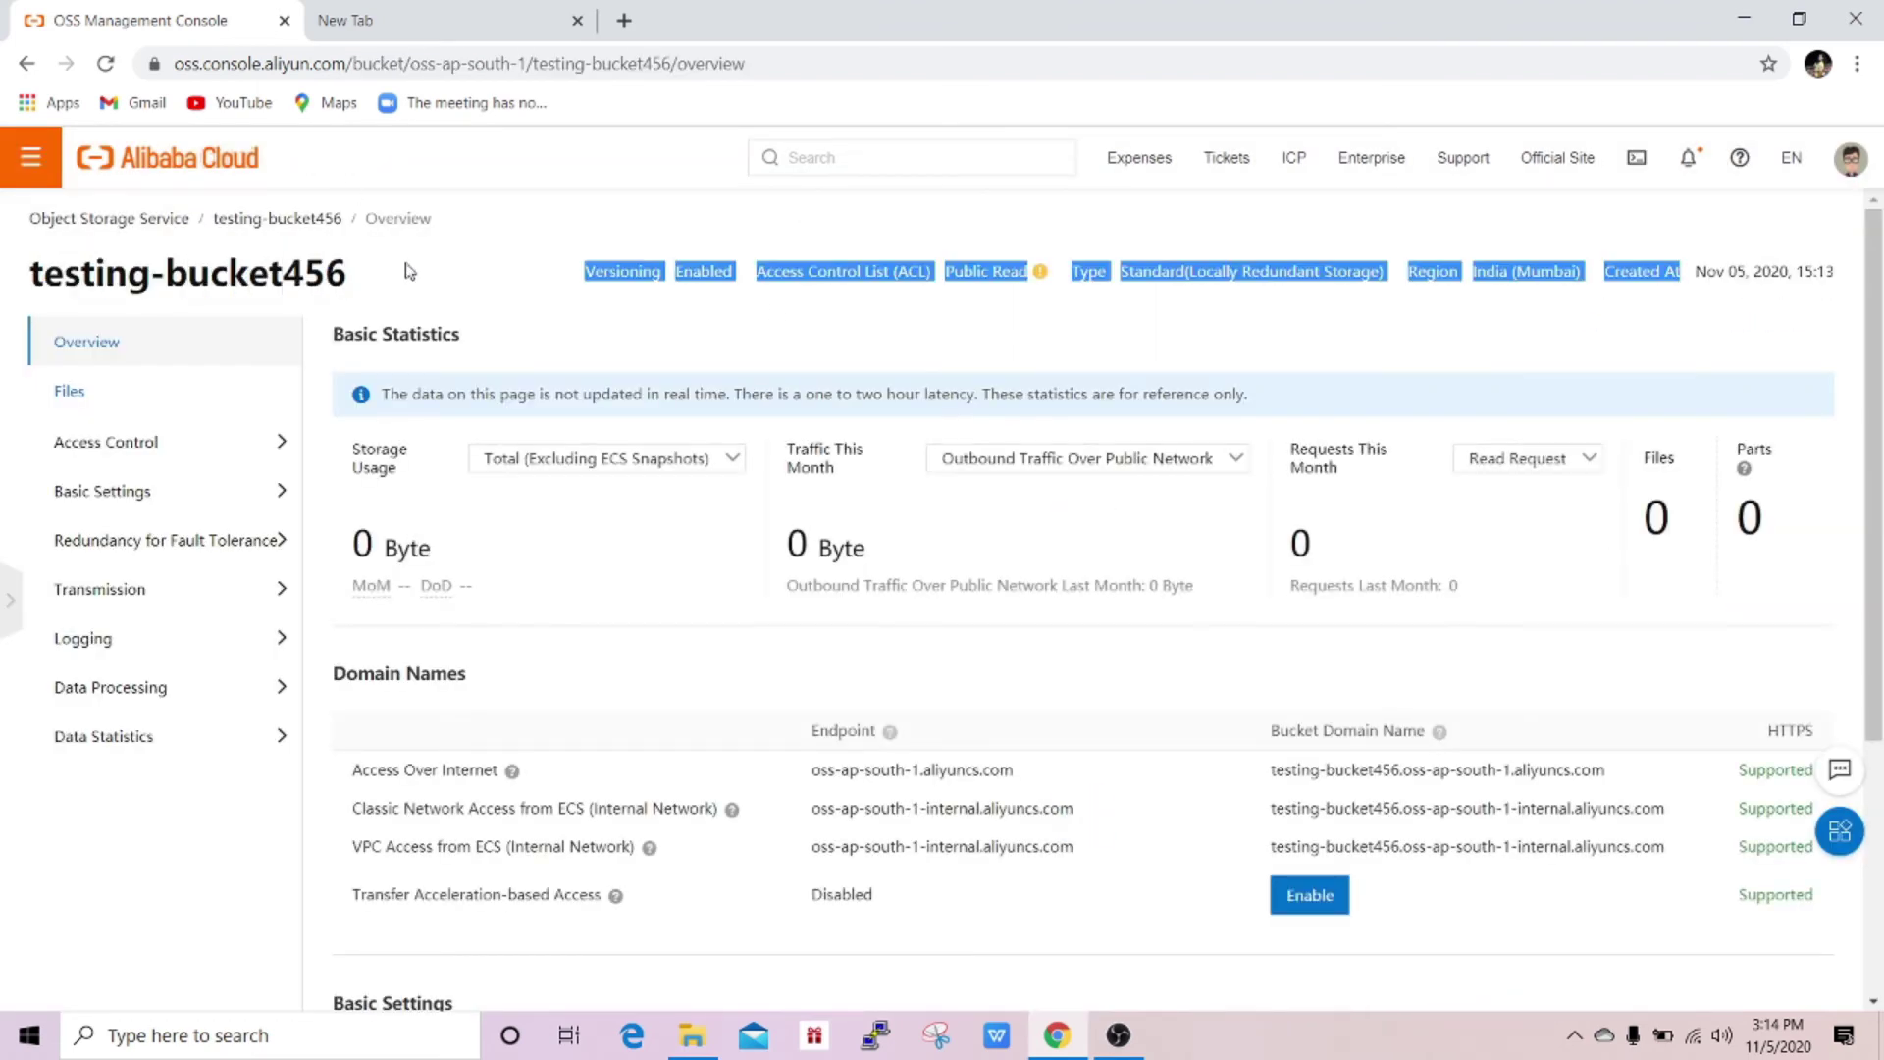
pyautogui.click(498, 273)
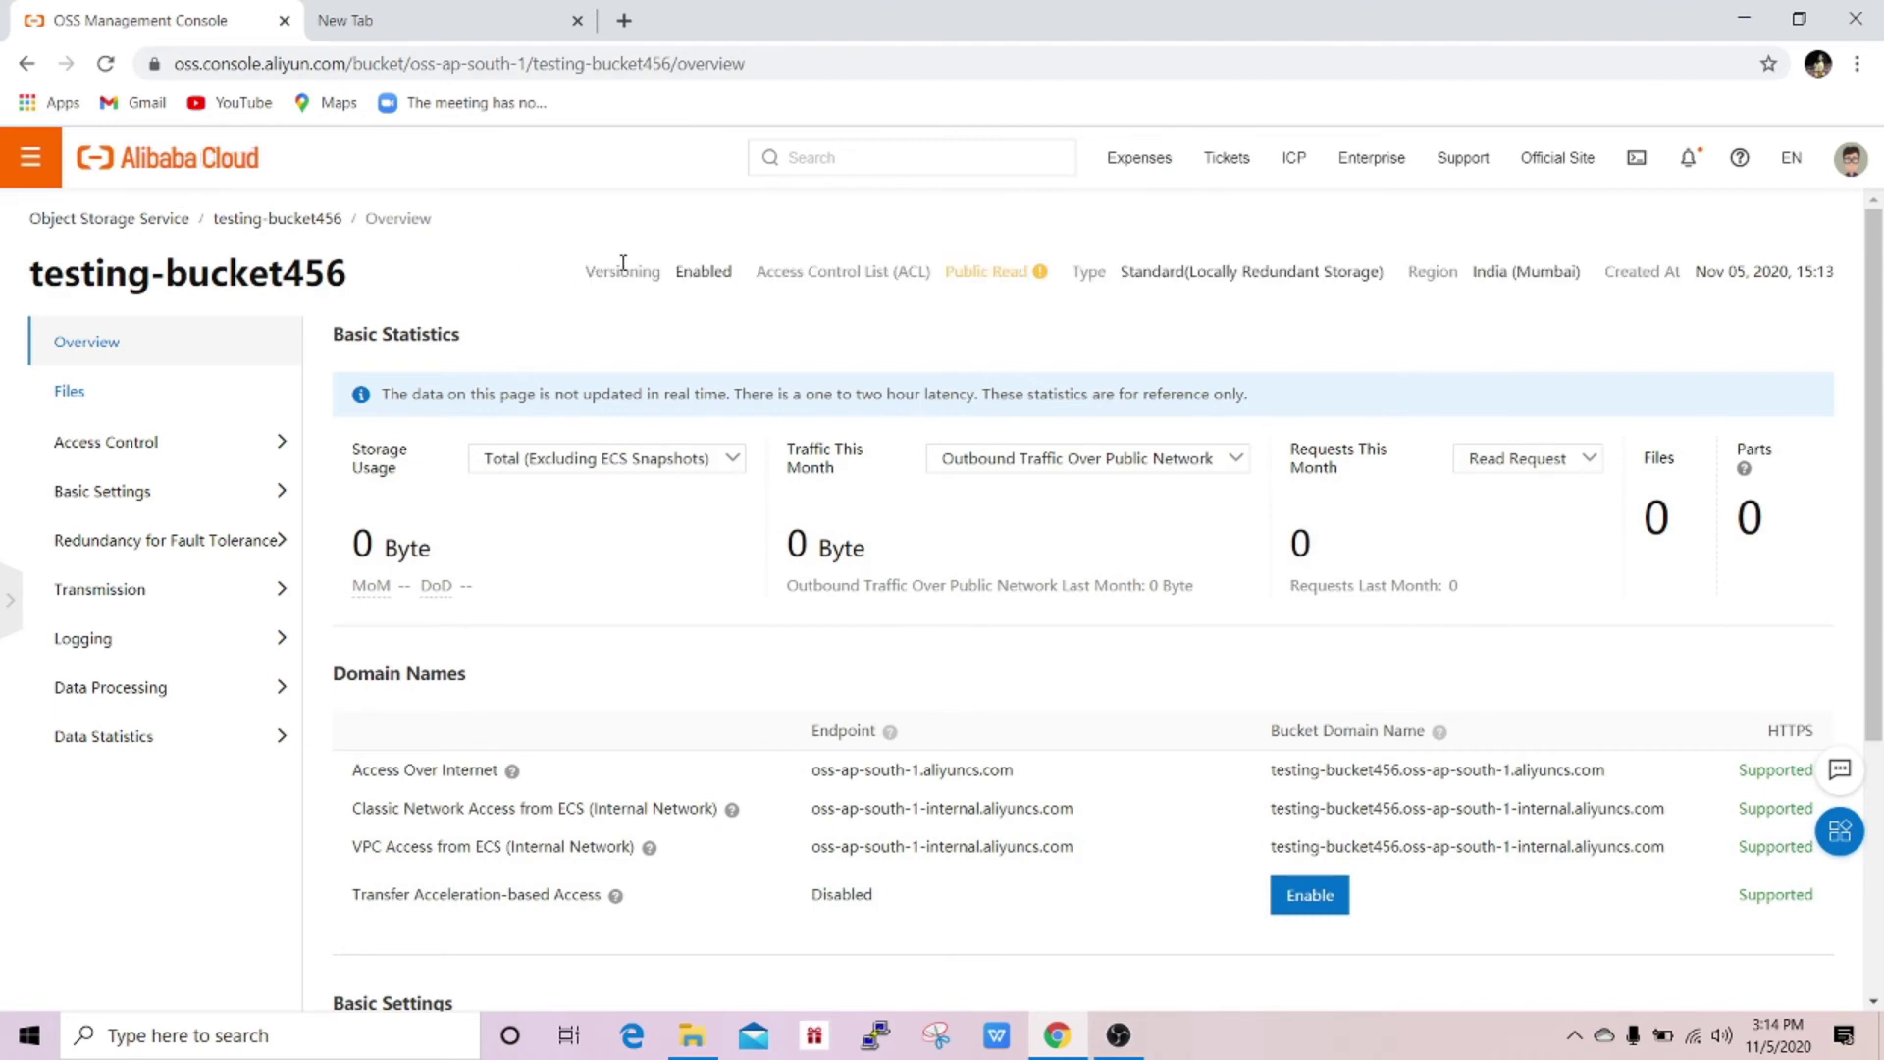
# Upload the v1 and v2.2 text documents from the Desktop to the testing-bucket456 files, and dismiss the upload task list.
pyautogui.click(69, 393)
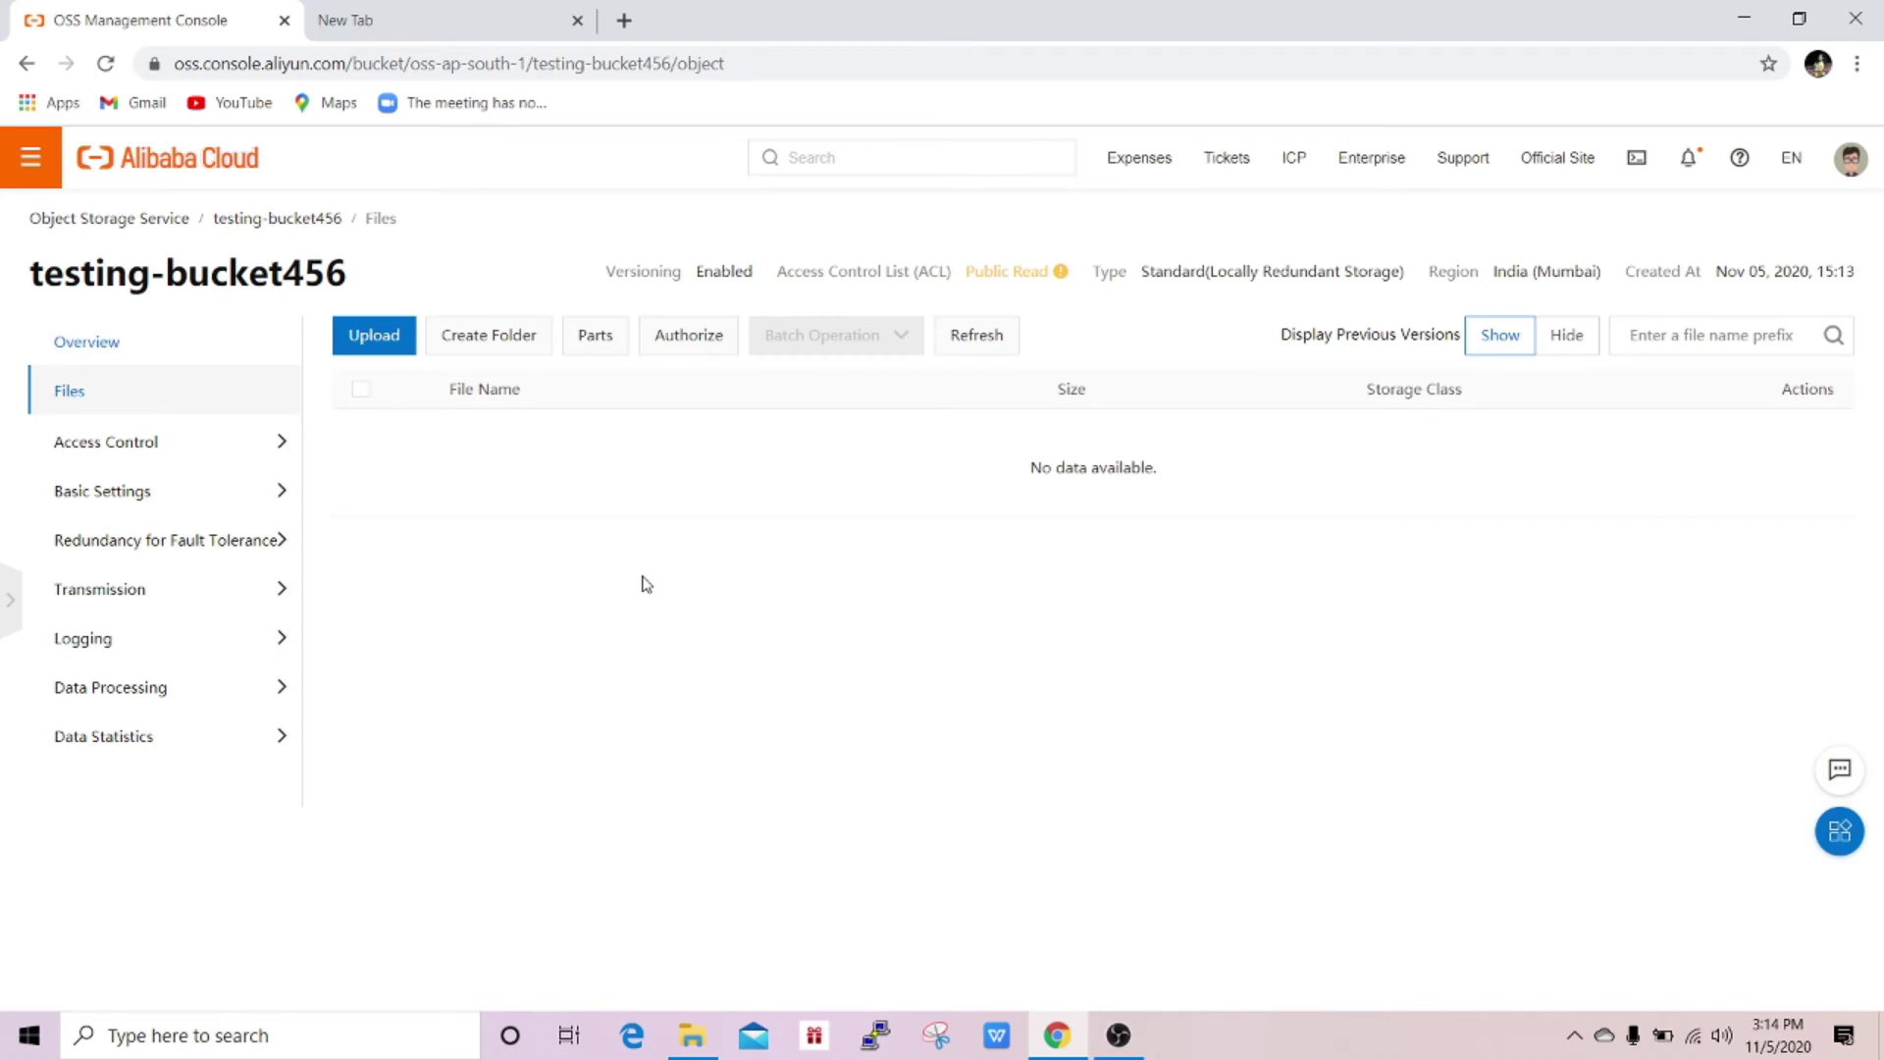
pyautogui.click(375, 339)
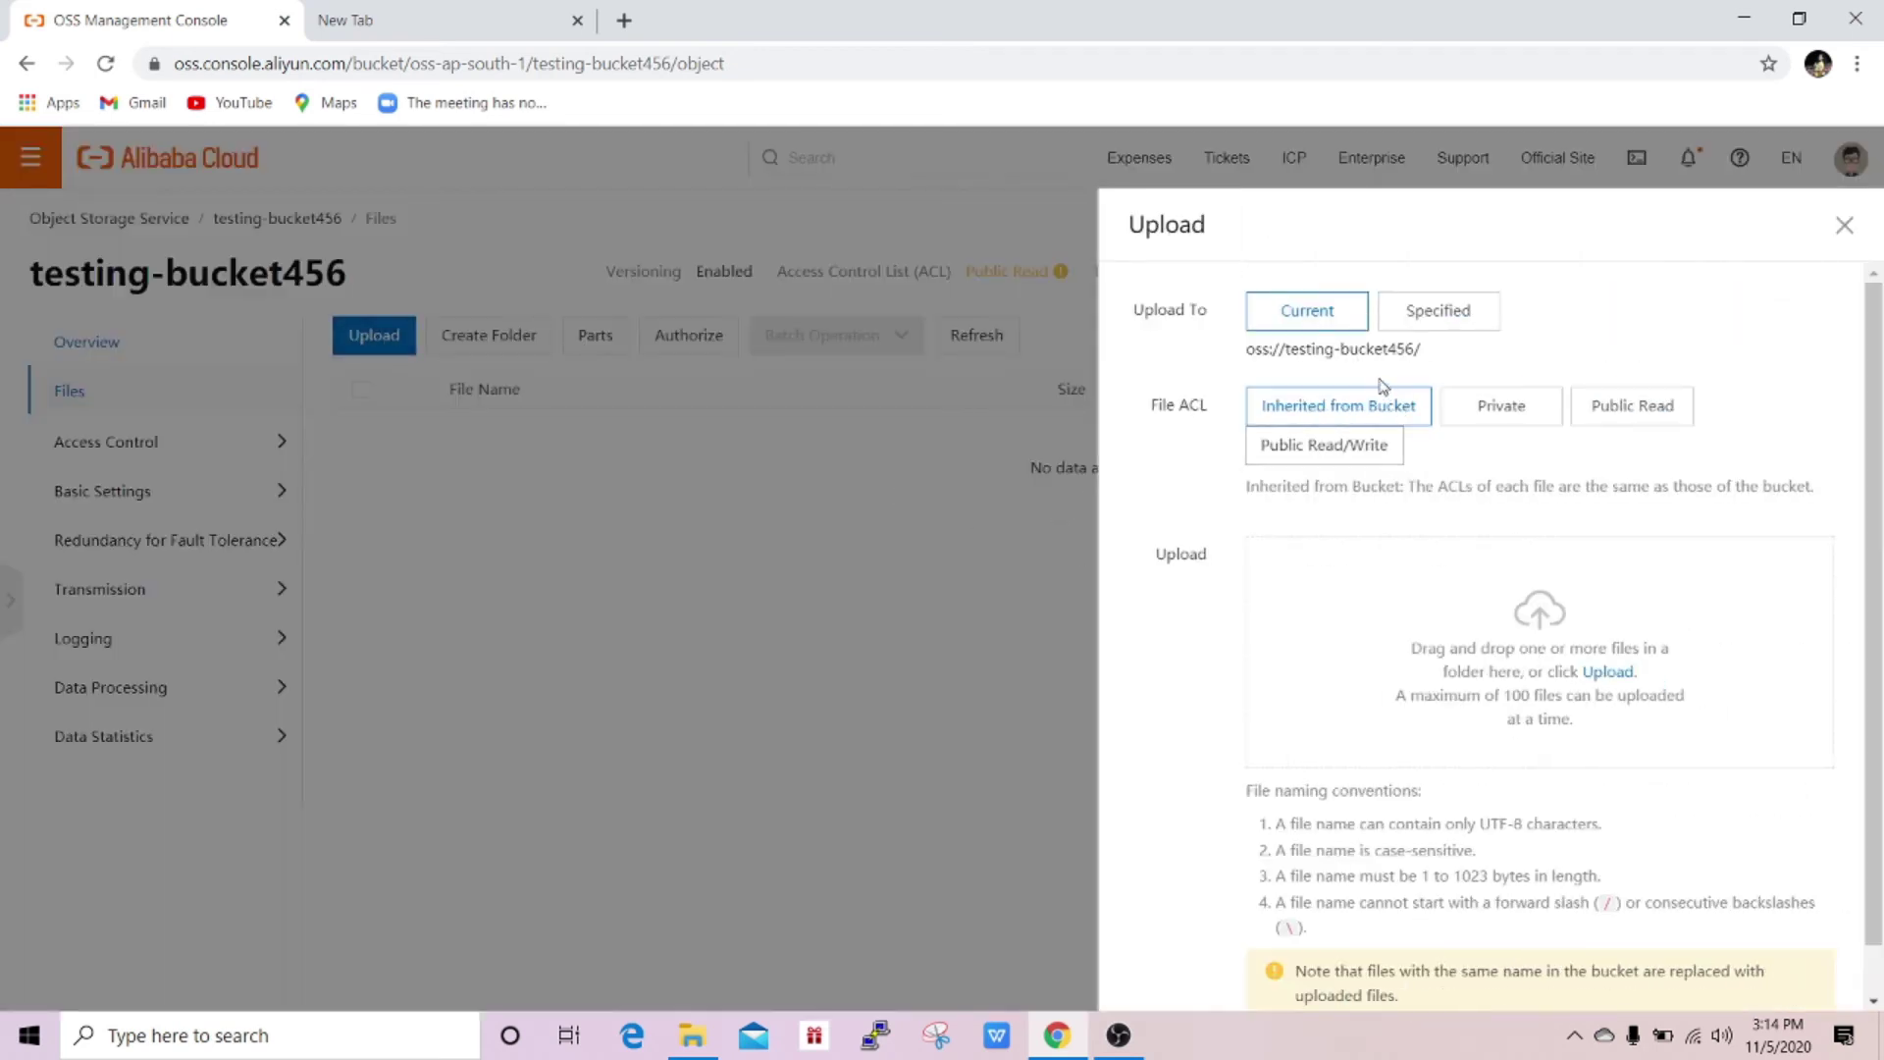
pyautogui.click(1597, 676)
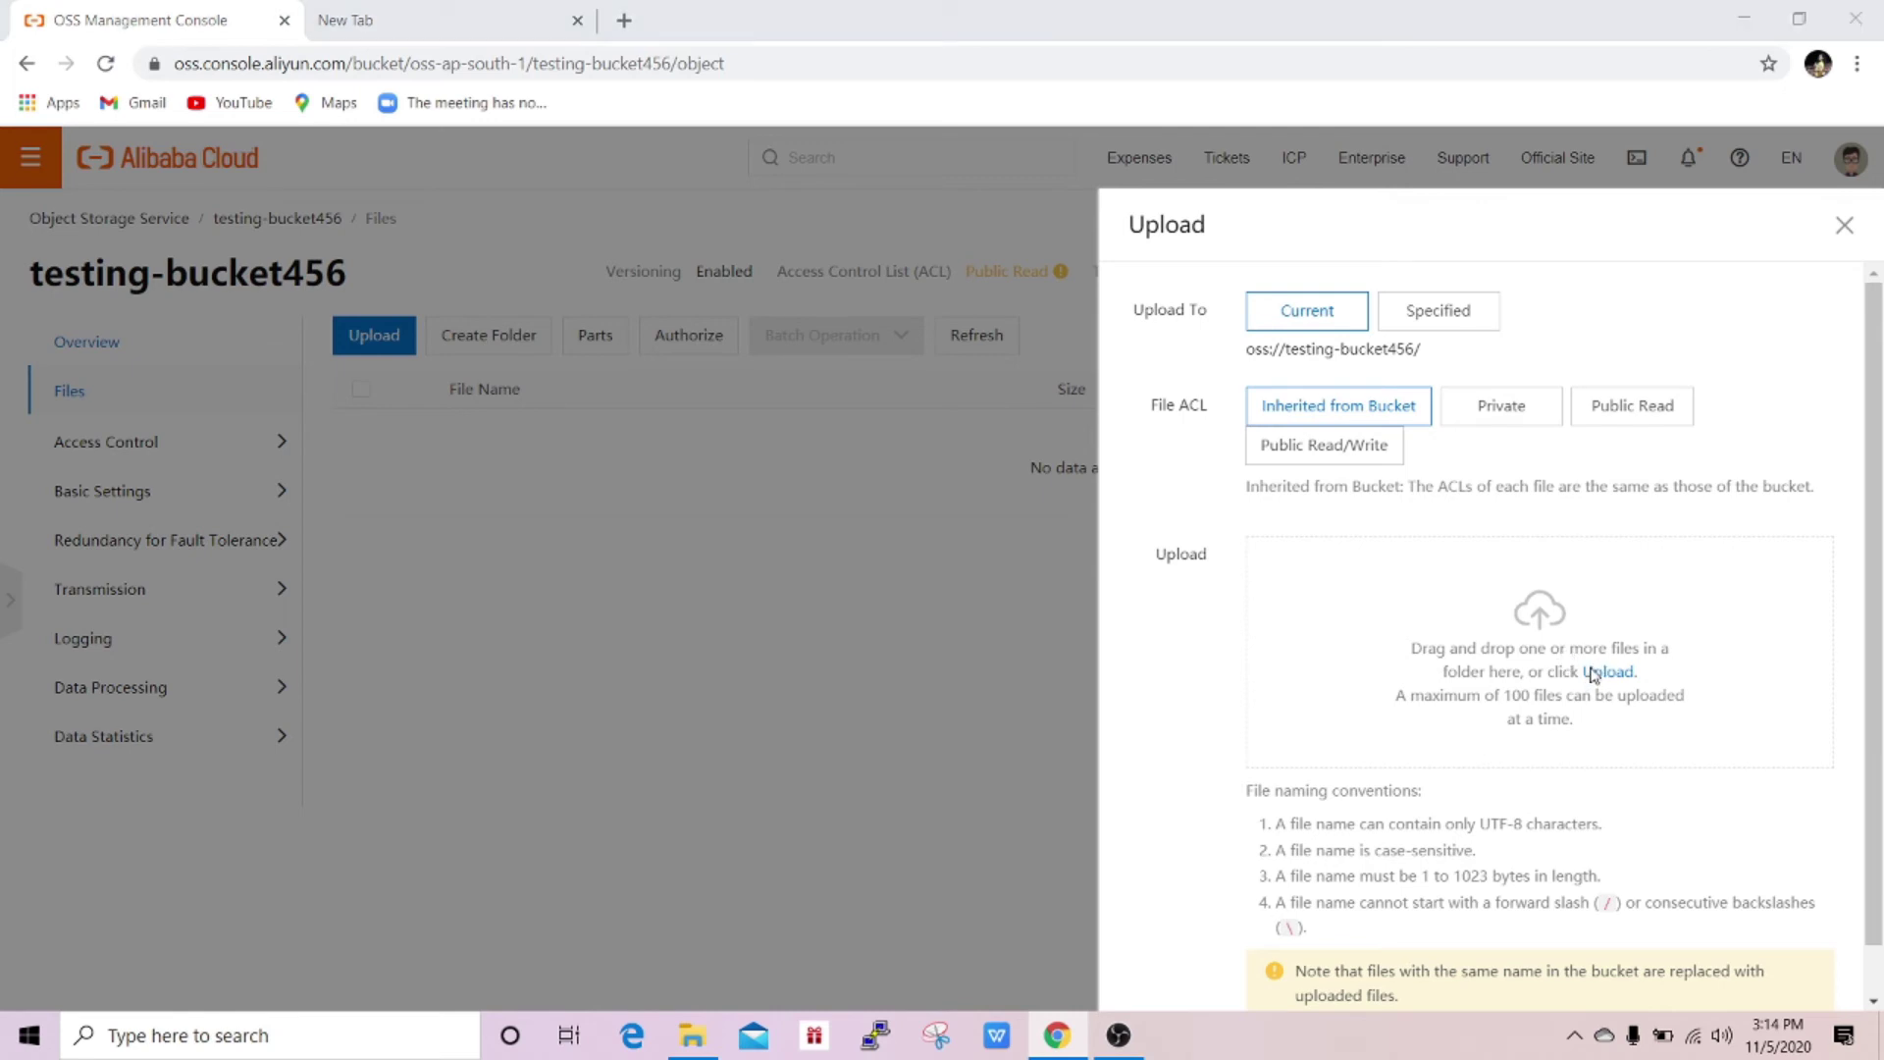
pyautogui.scroll(-5, 451, 389)
pyautogui.scroll(-1, 451, 390)
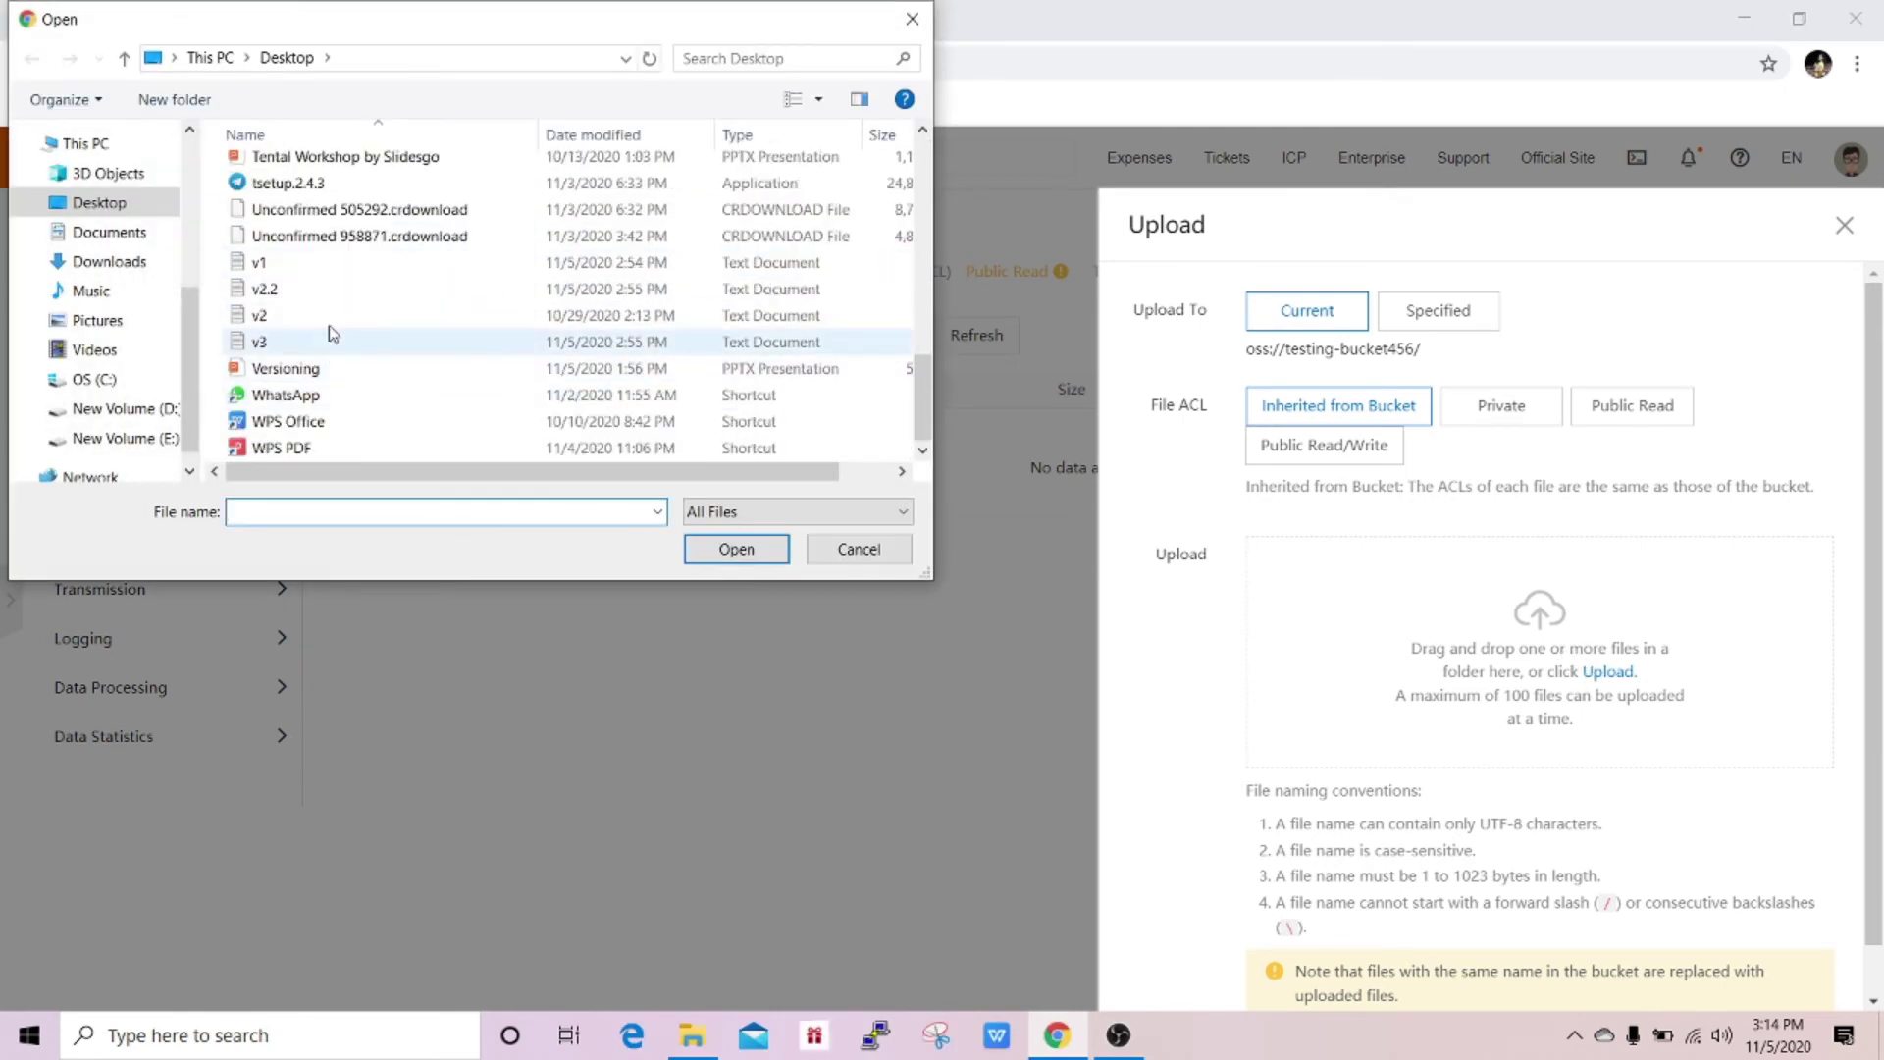
pyautogui.click(323, 265)
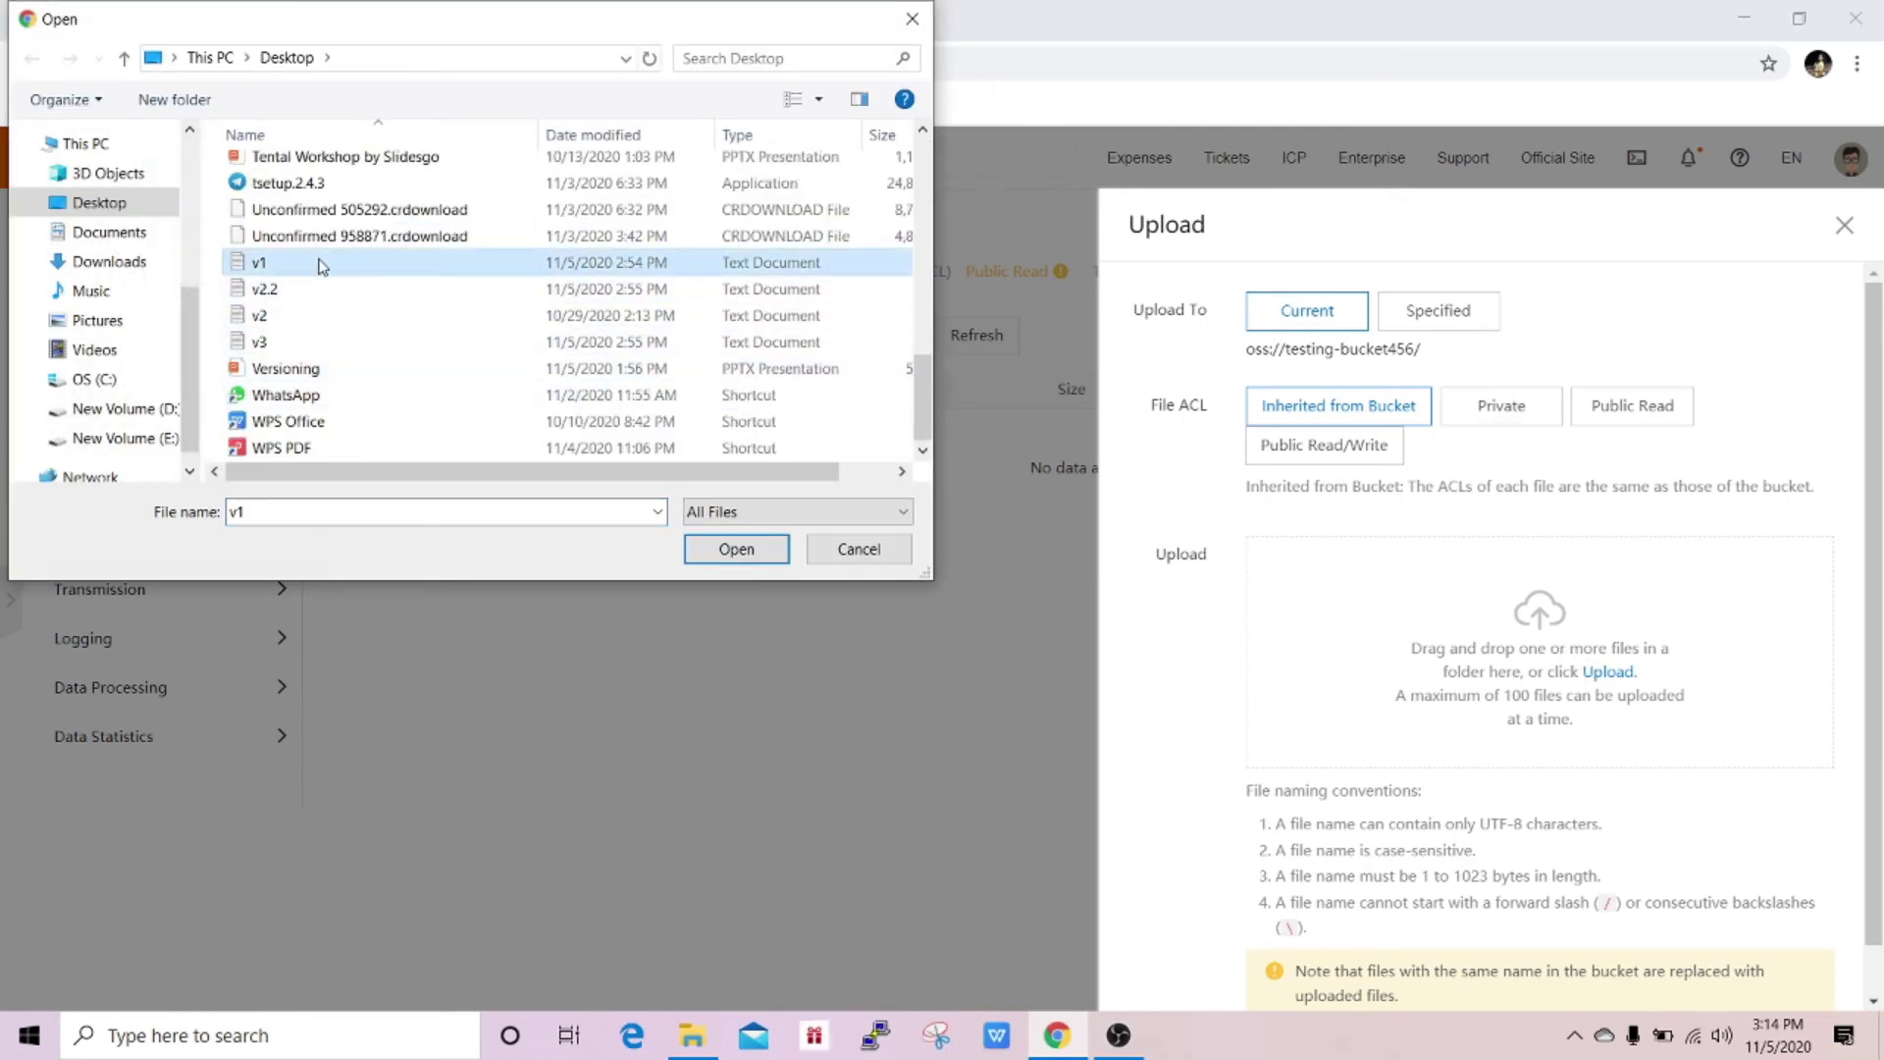
pyautogui.keyDown('ctrl'); pyautogui.click(329, 291); pyautogui.keyUp('ctrl')
pyautogui.click(736, 549)
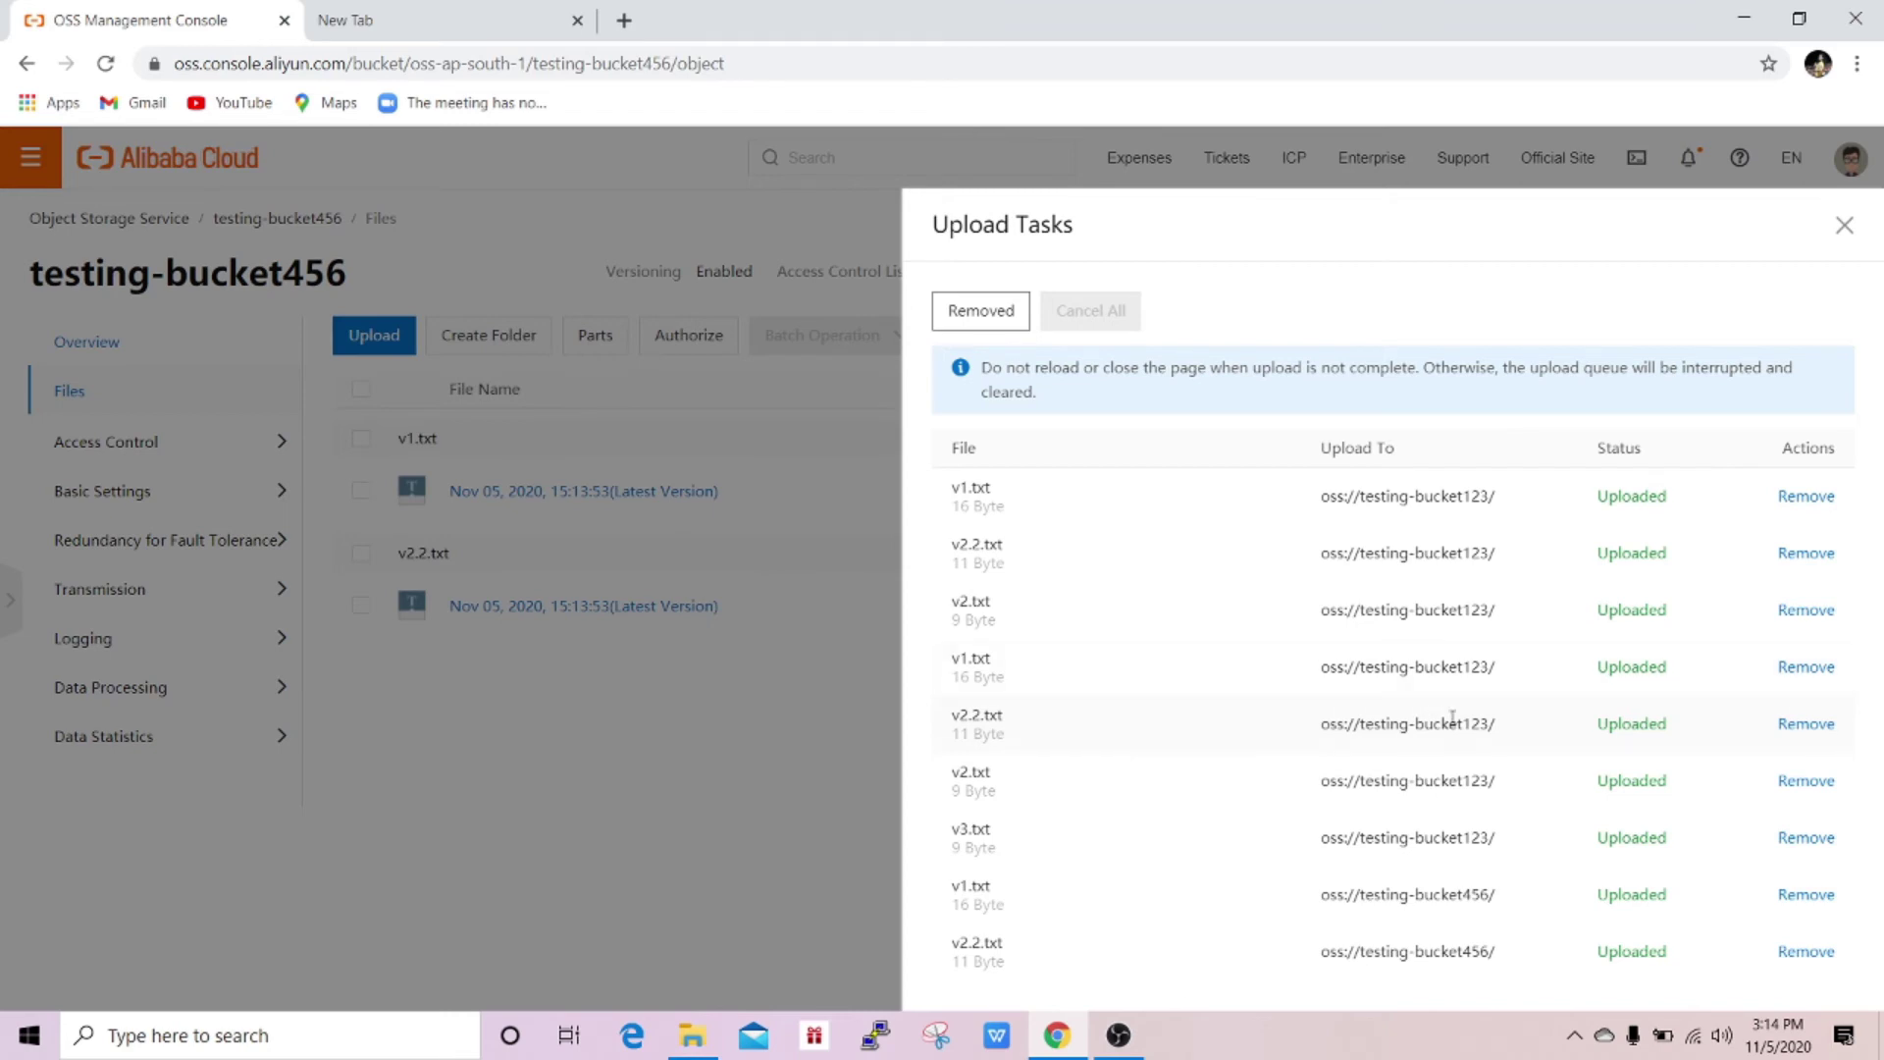
pyautogui.click(1844, 224)
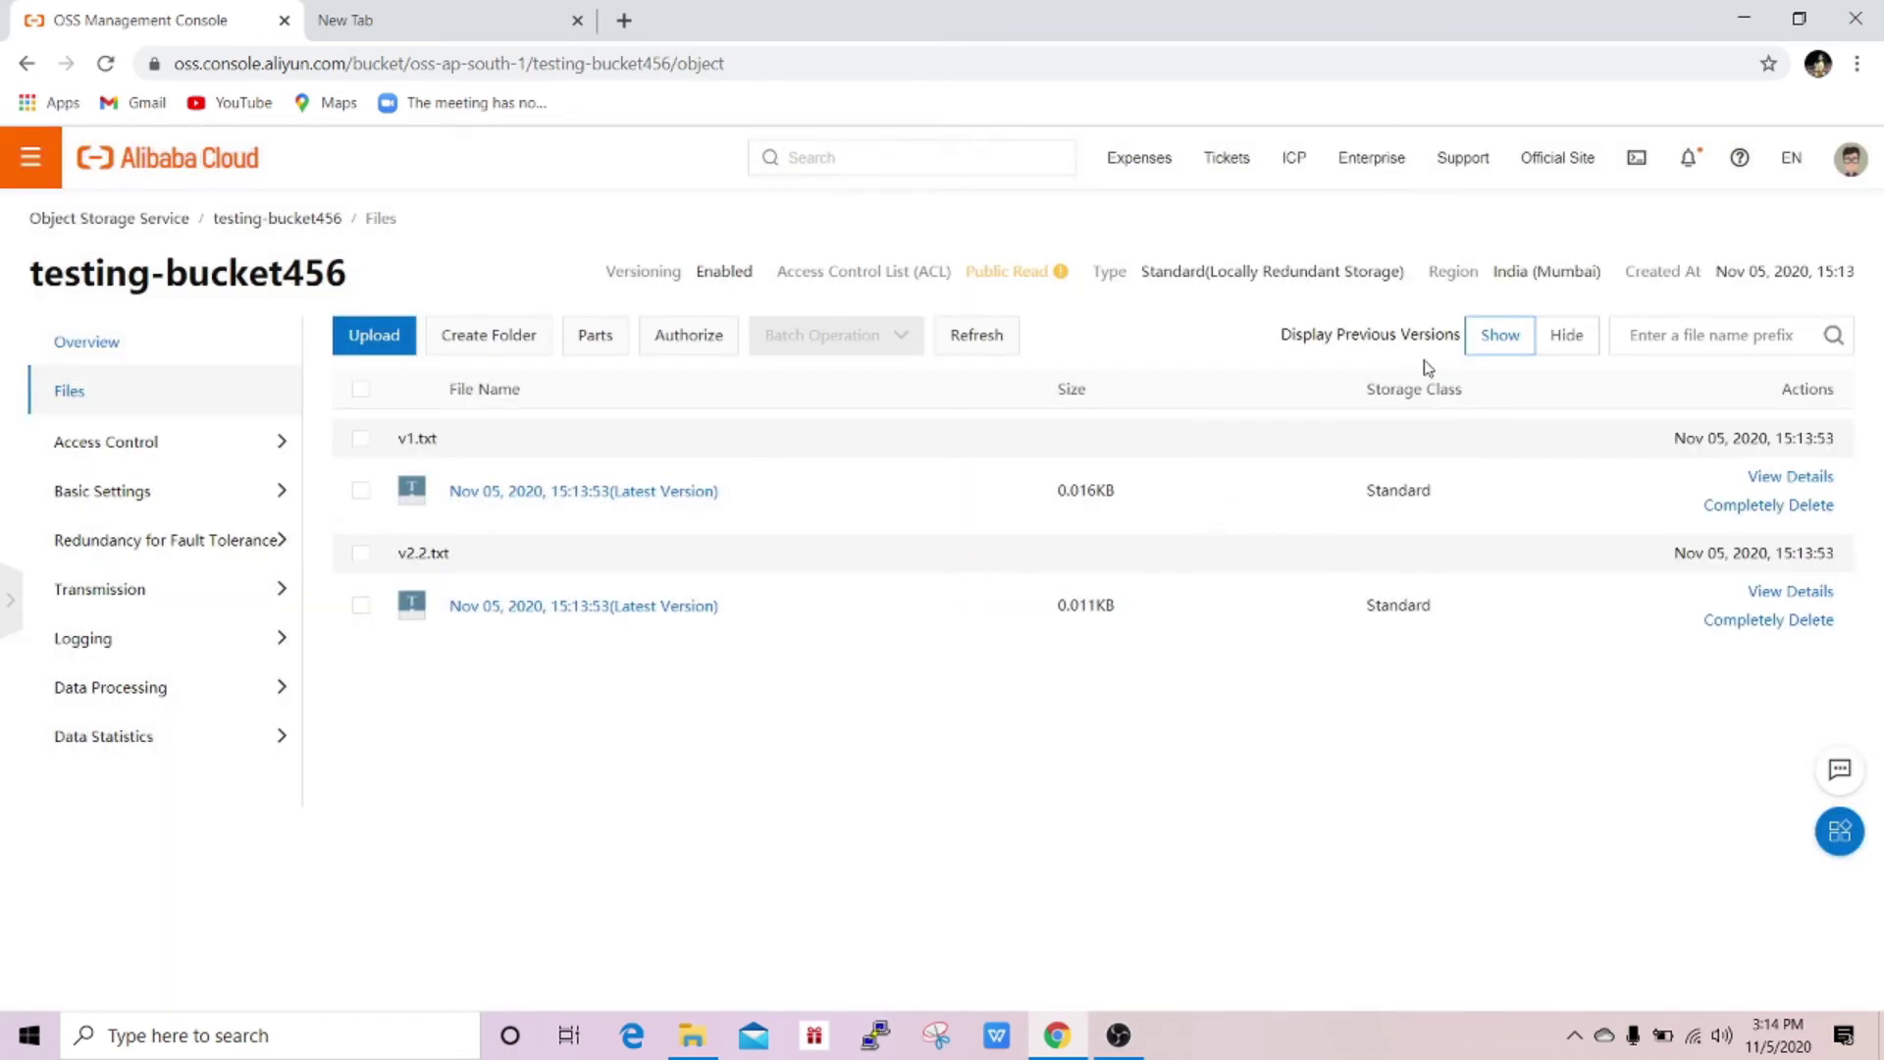
# Compare the file list with previous versions hidden and shown, and examine the version ID of v1.txt's latest version.
pyautogui.click(1556, 335)
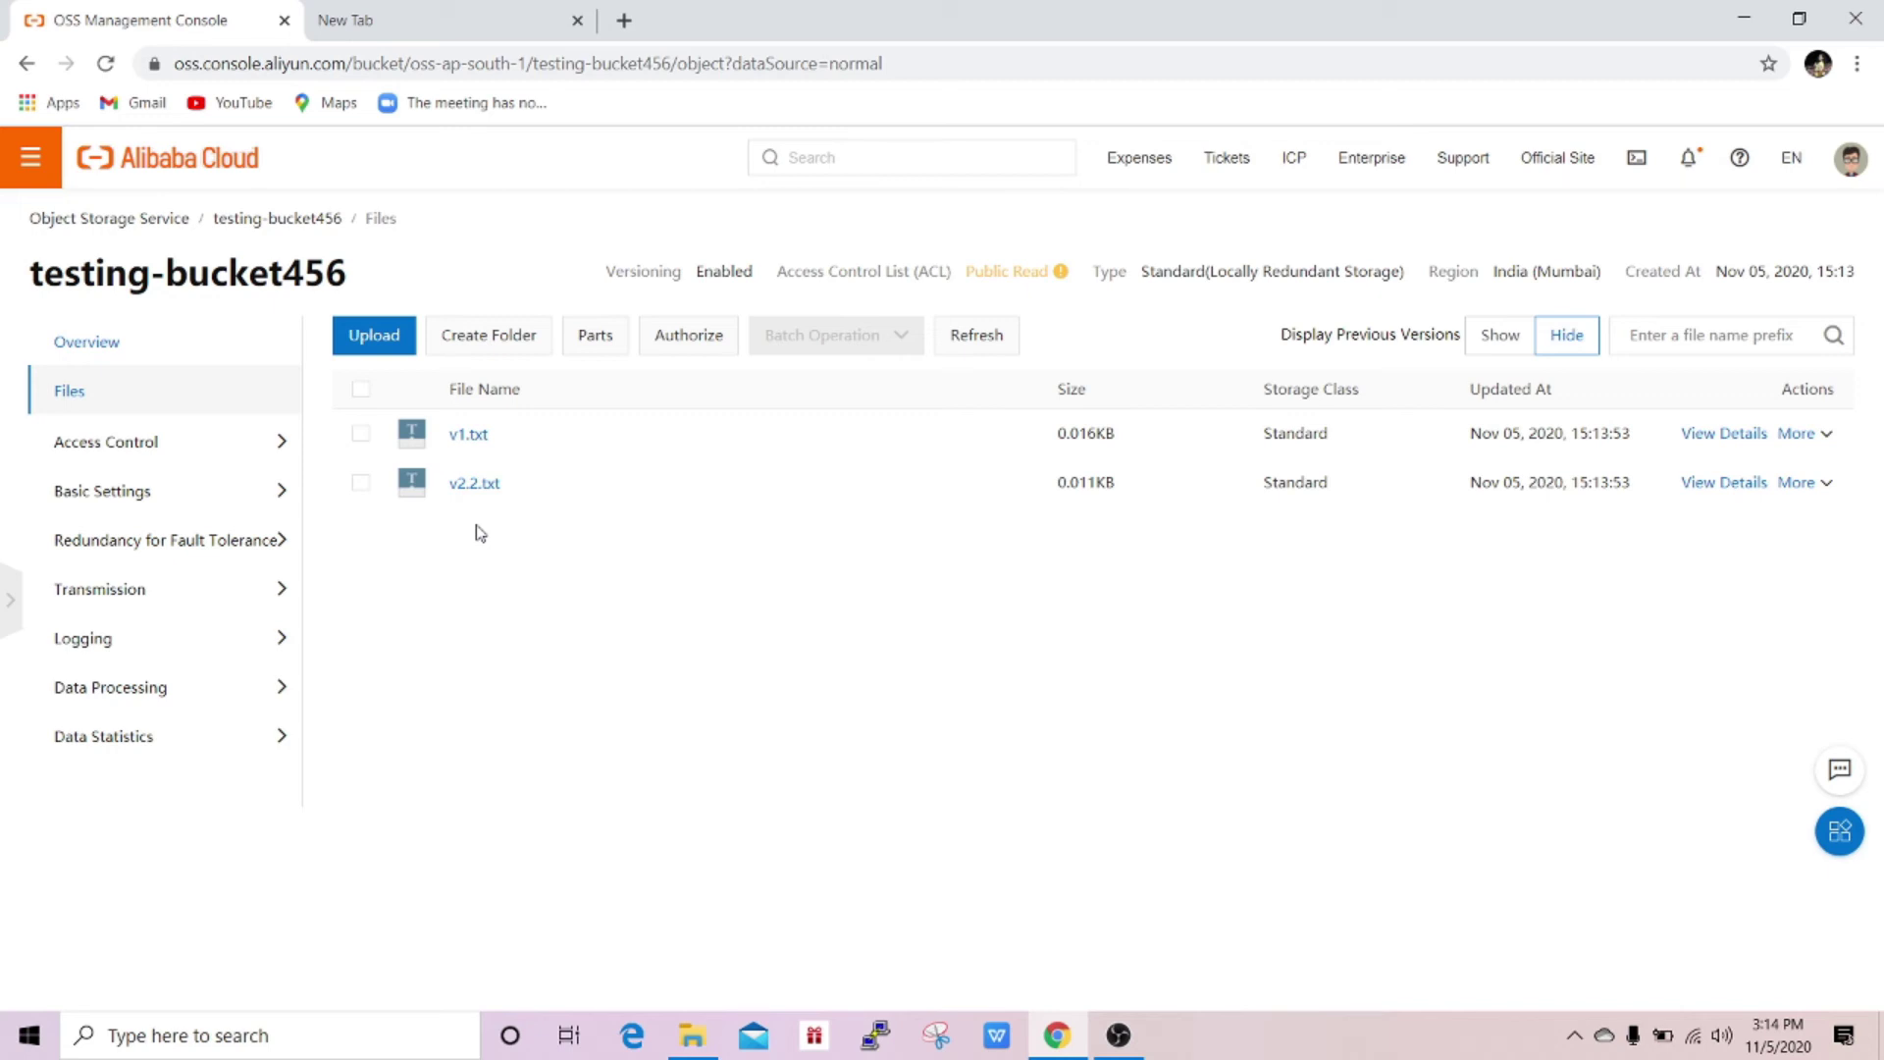
pyautogui.click(1501, 336)
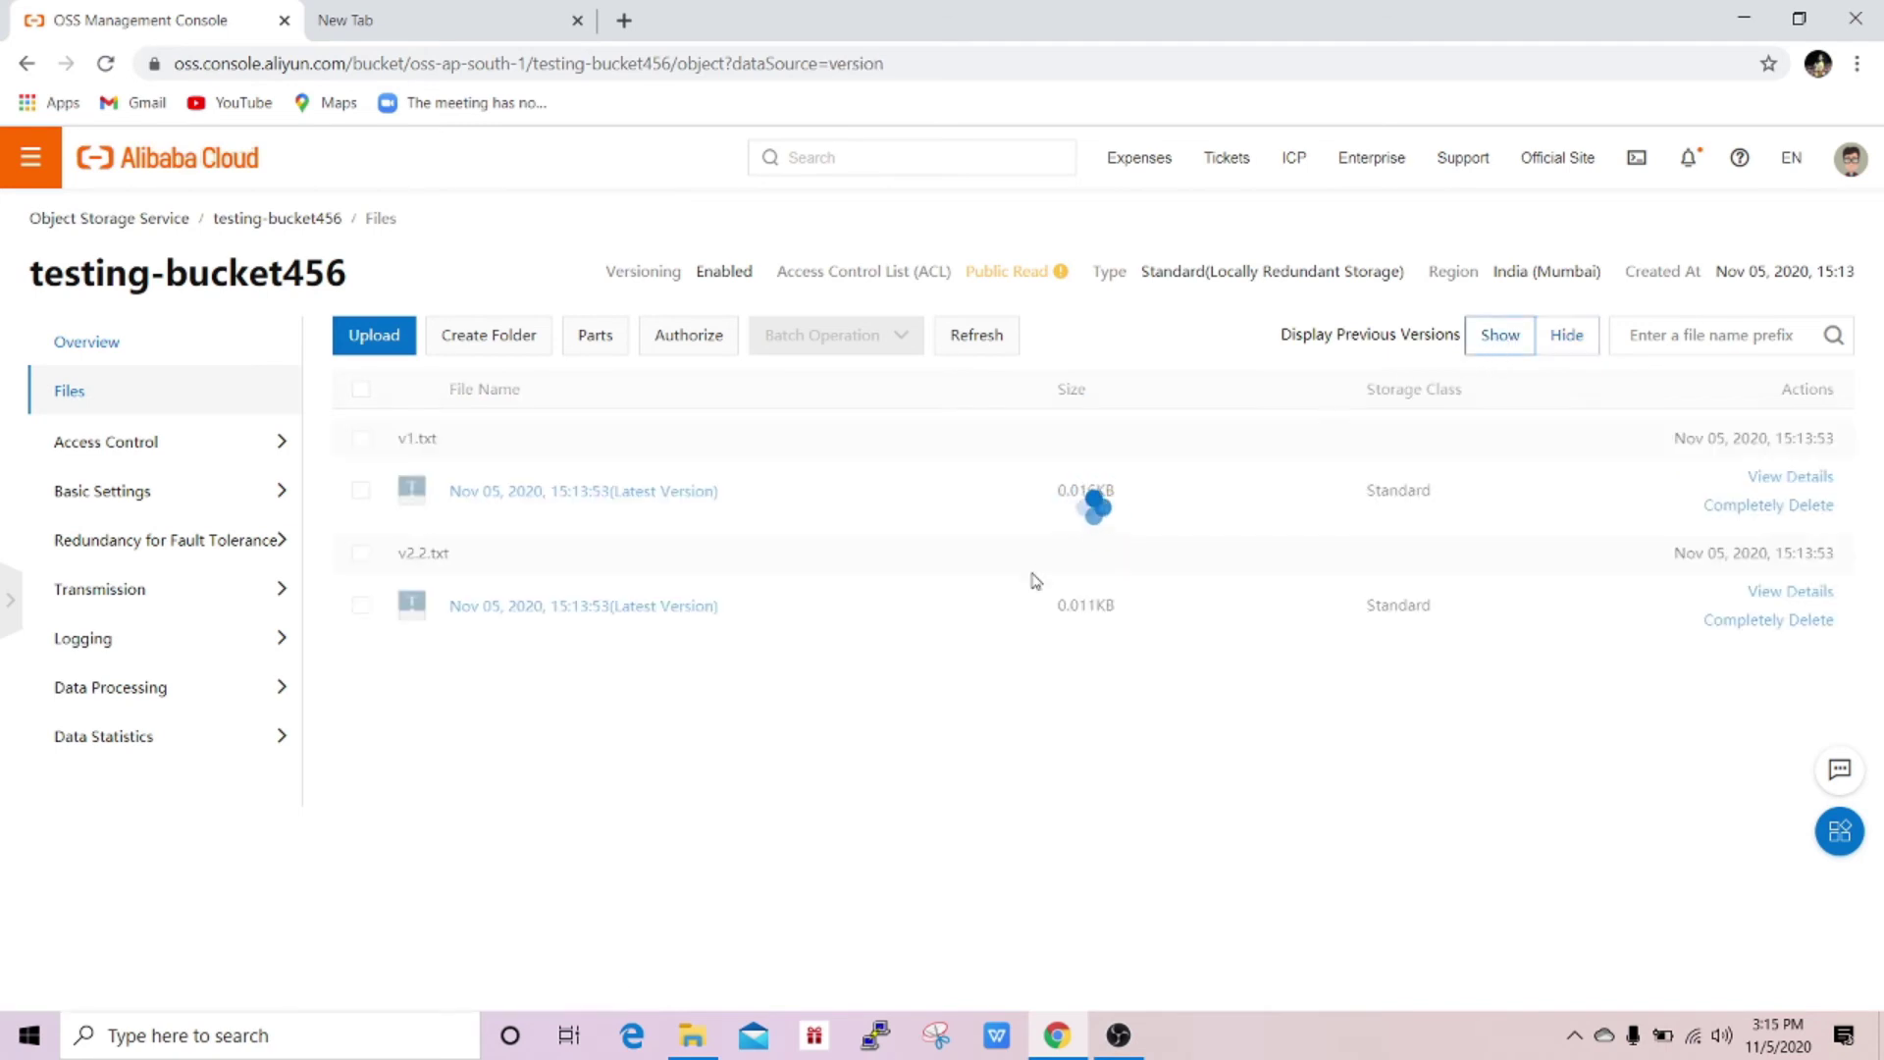
pyautogui.click(579, 493)
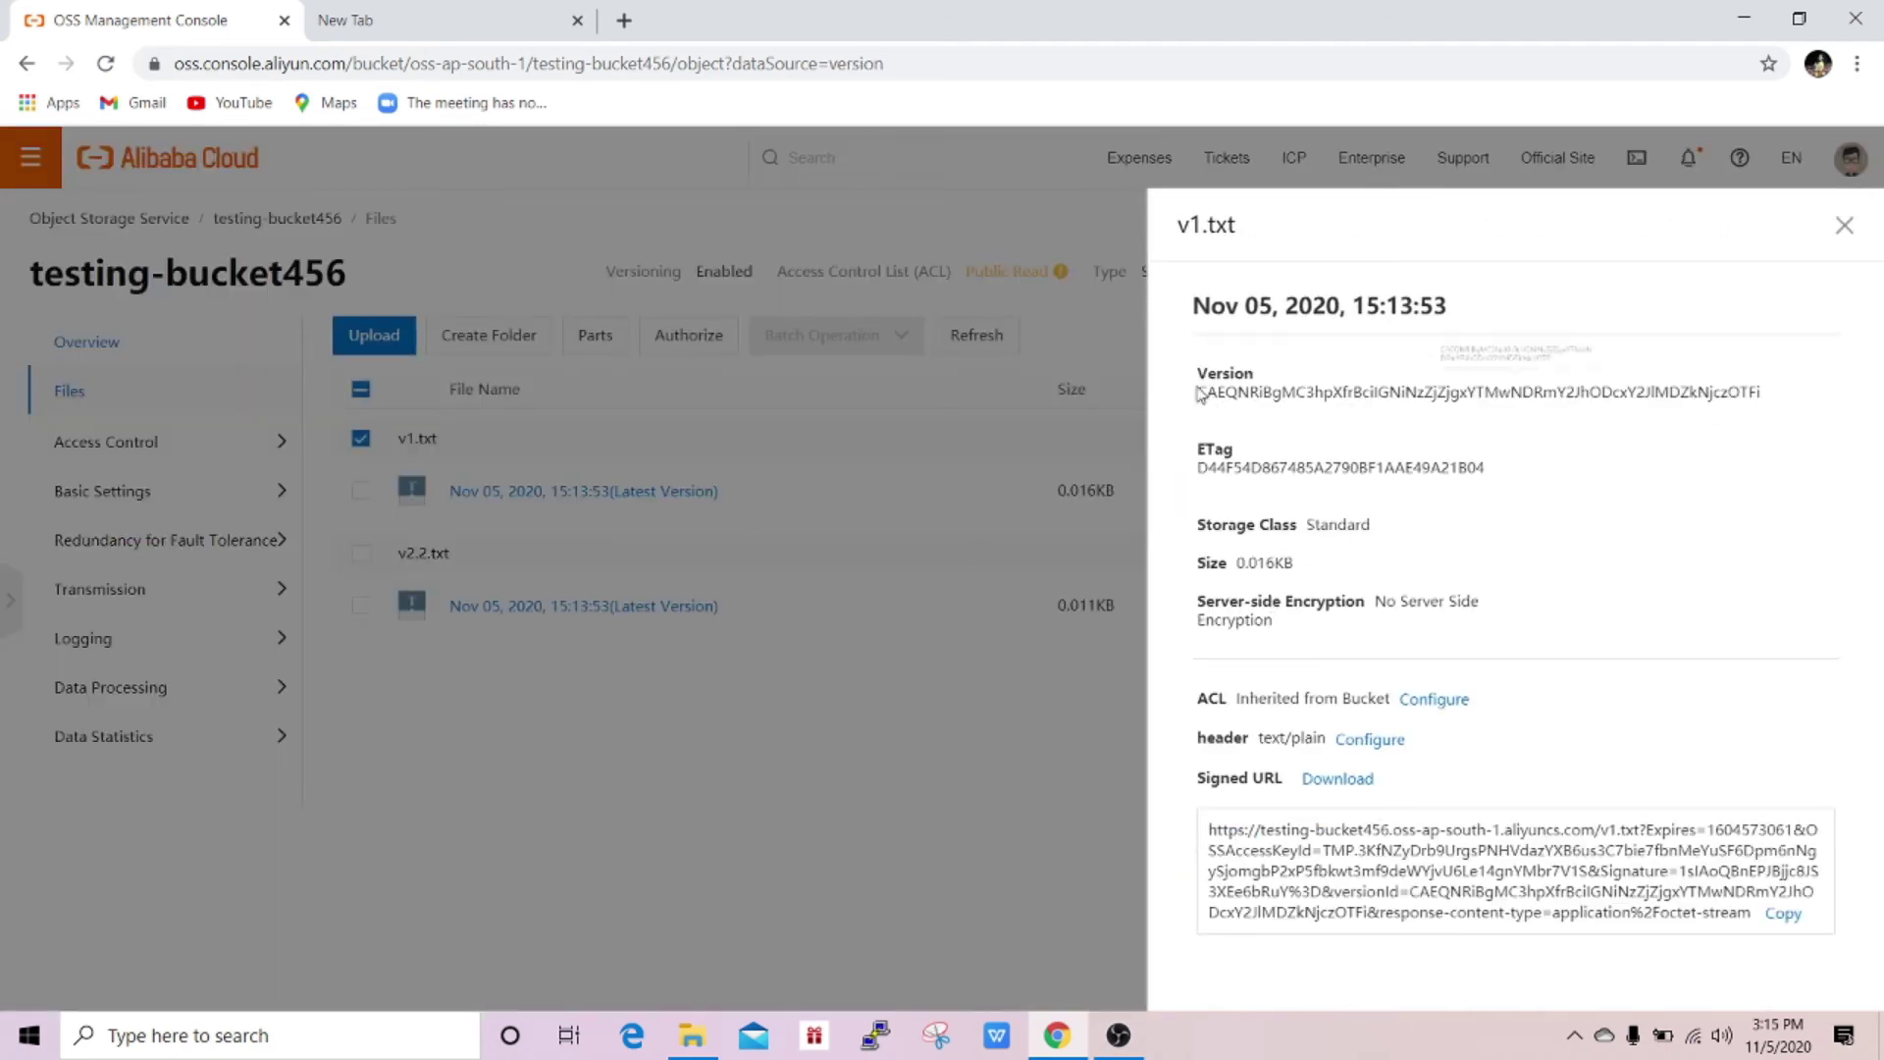
pyautogui.moveTo(1199, 393); pyautogui.dragTo(1797, 403)
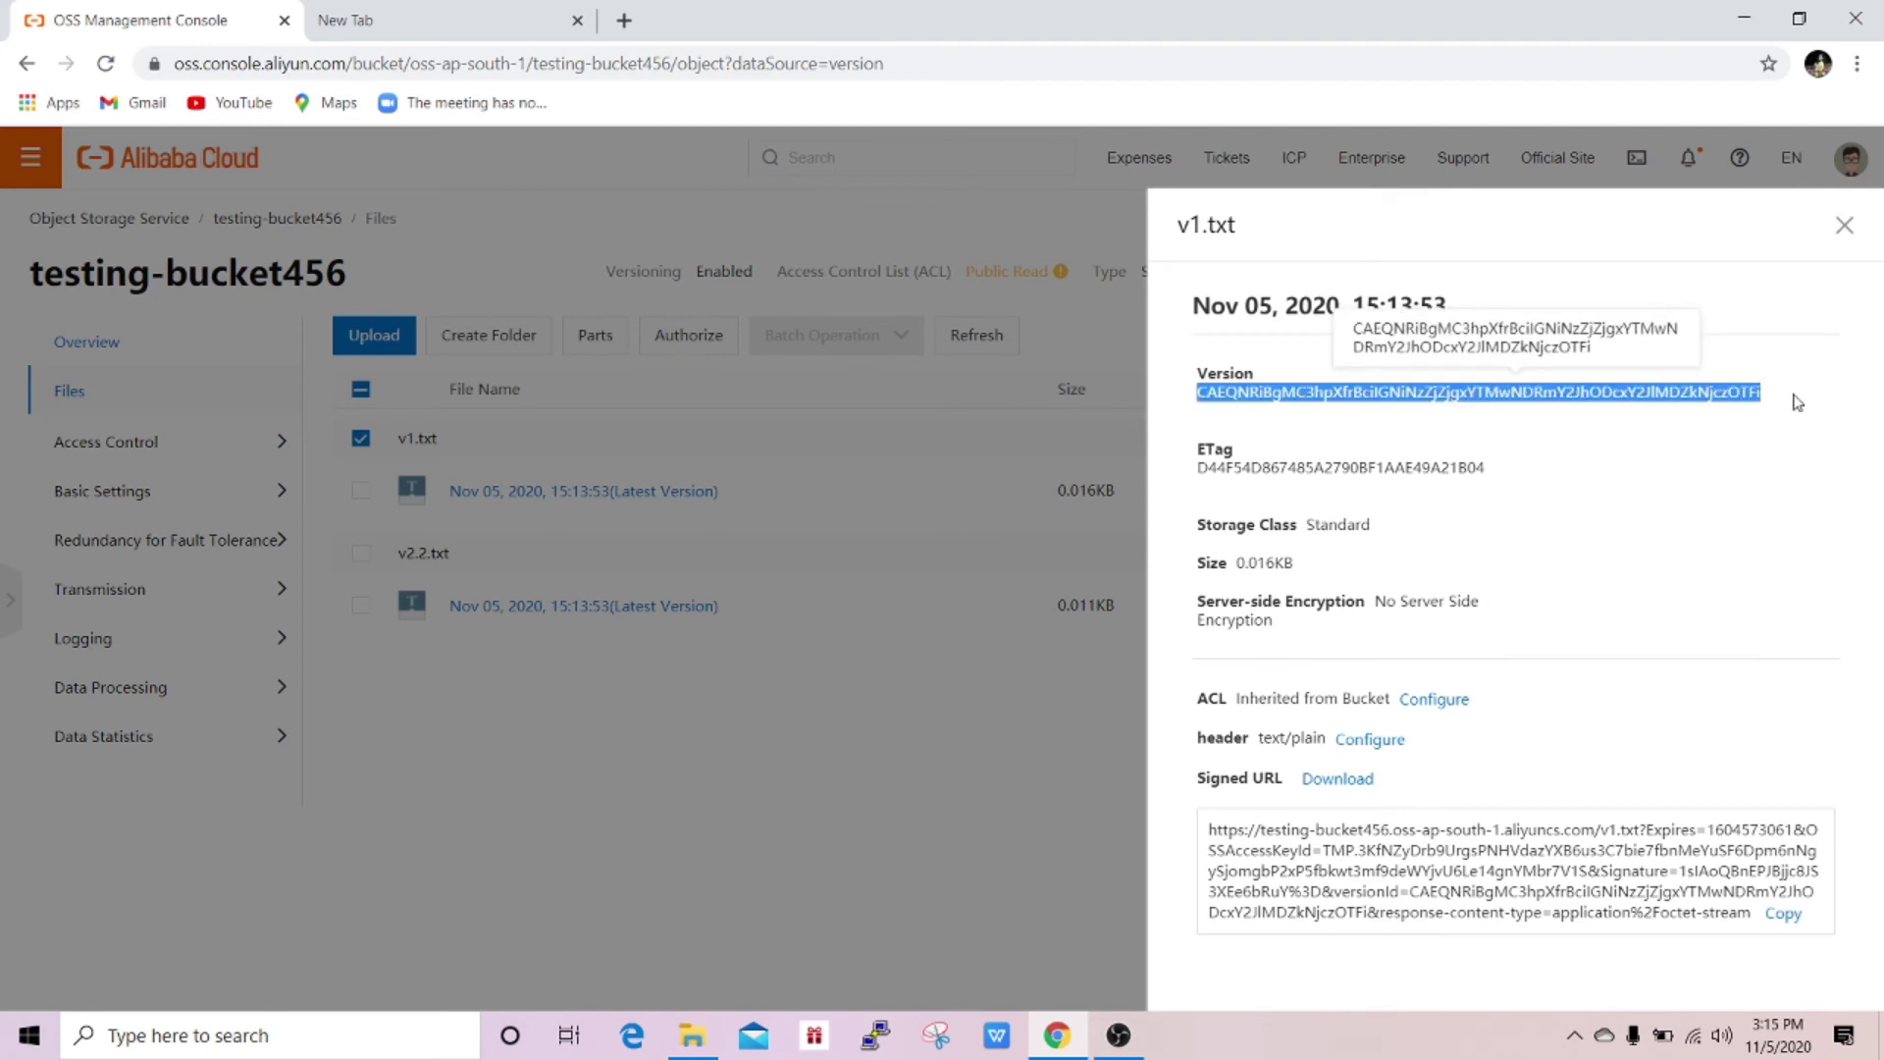
pyautogui.click(1844, 226)
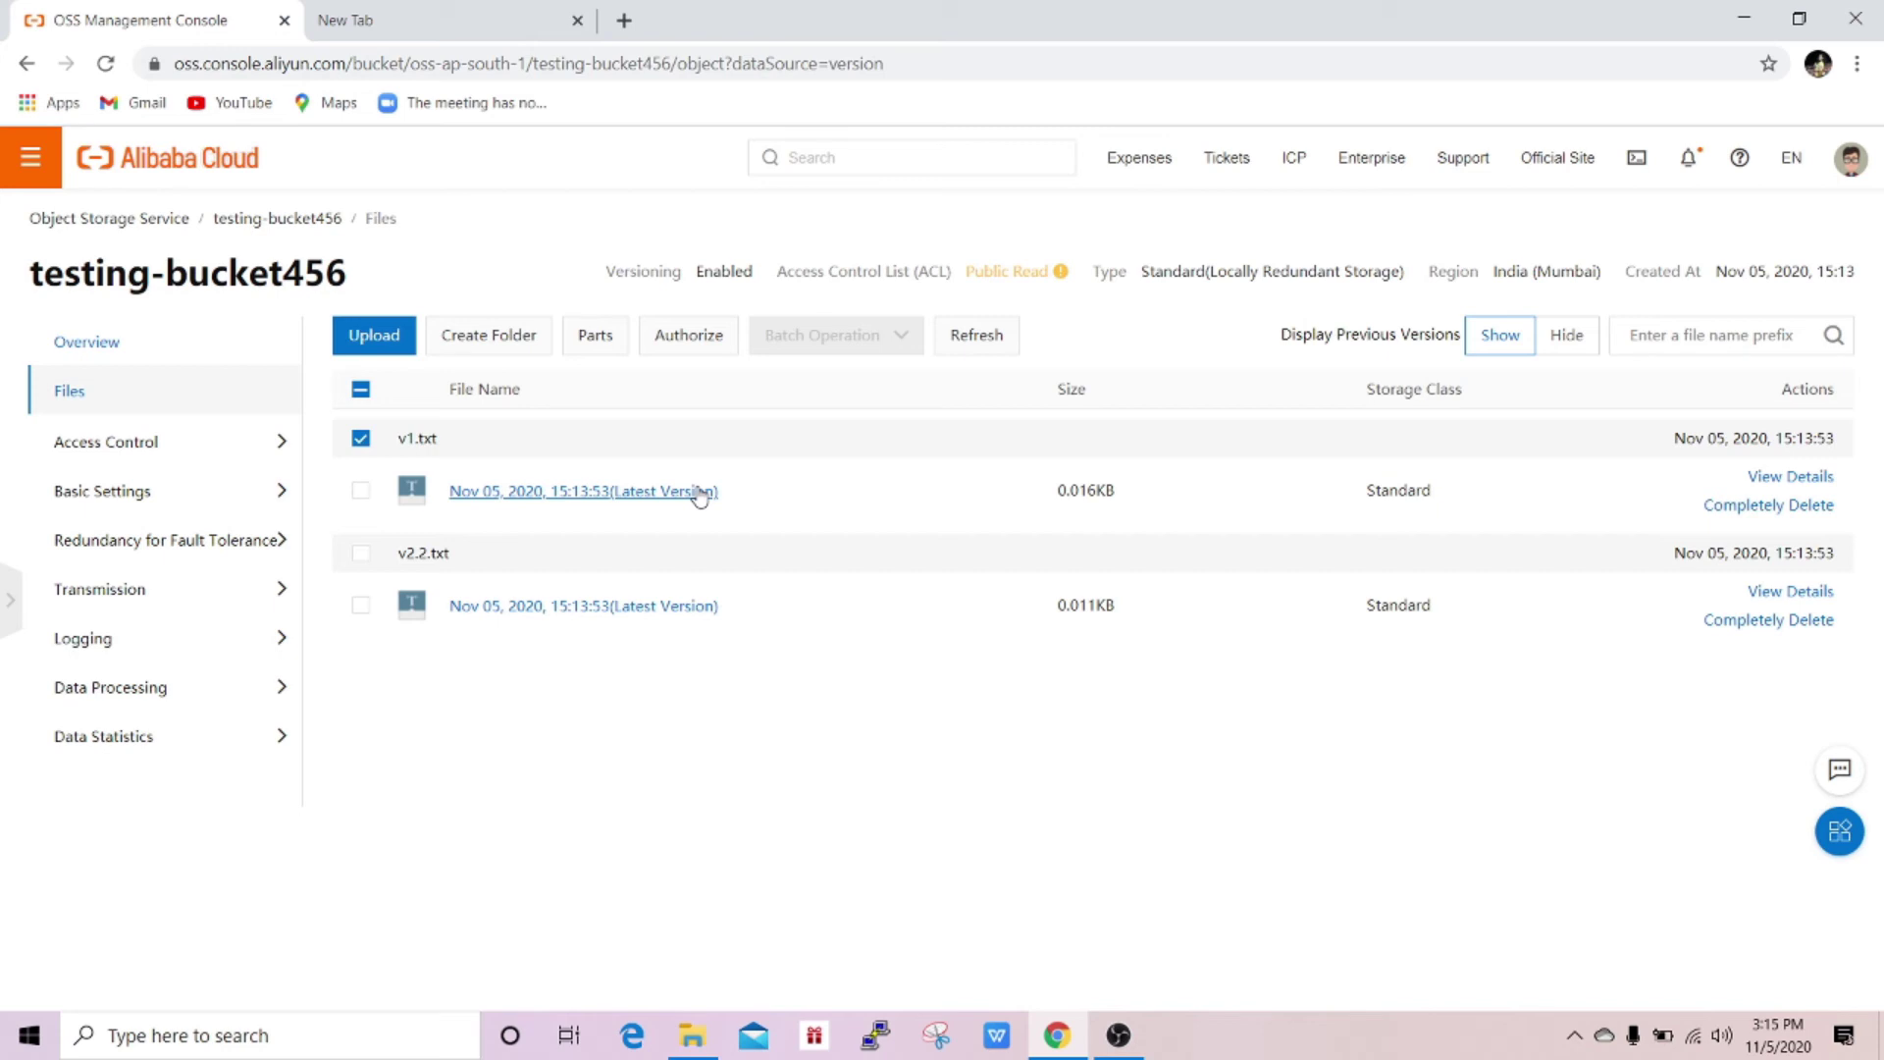
# Hide previous versions in the file list and delete the v1.txt file.
pyautogui.click(1567, 346)
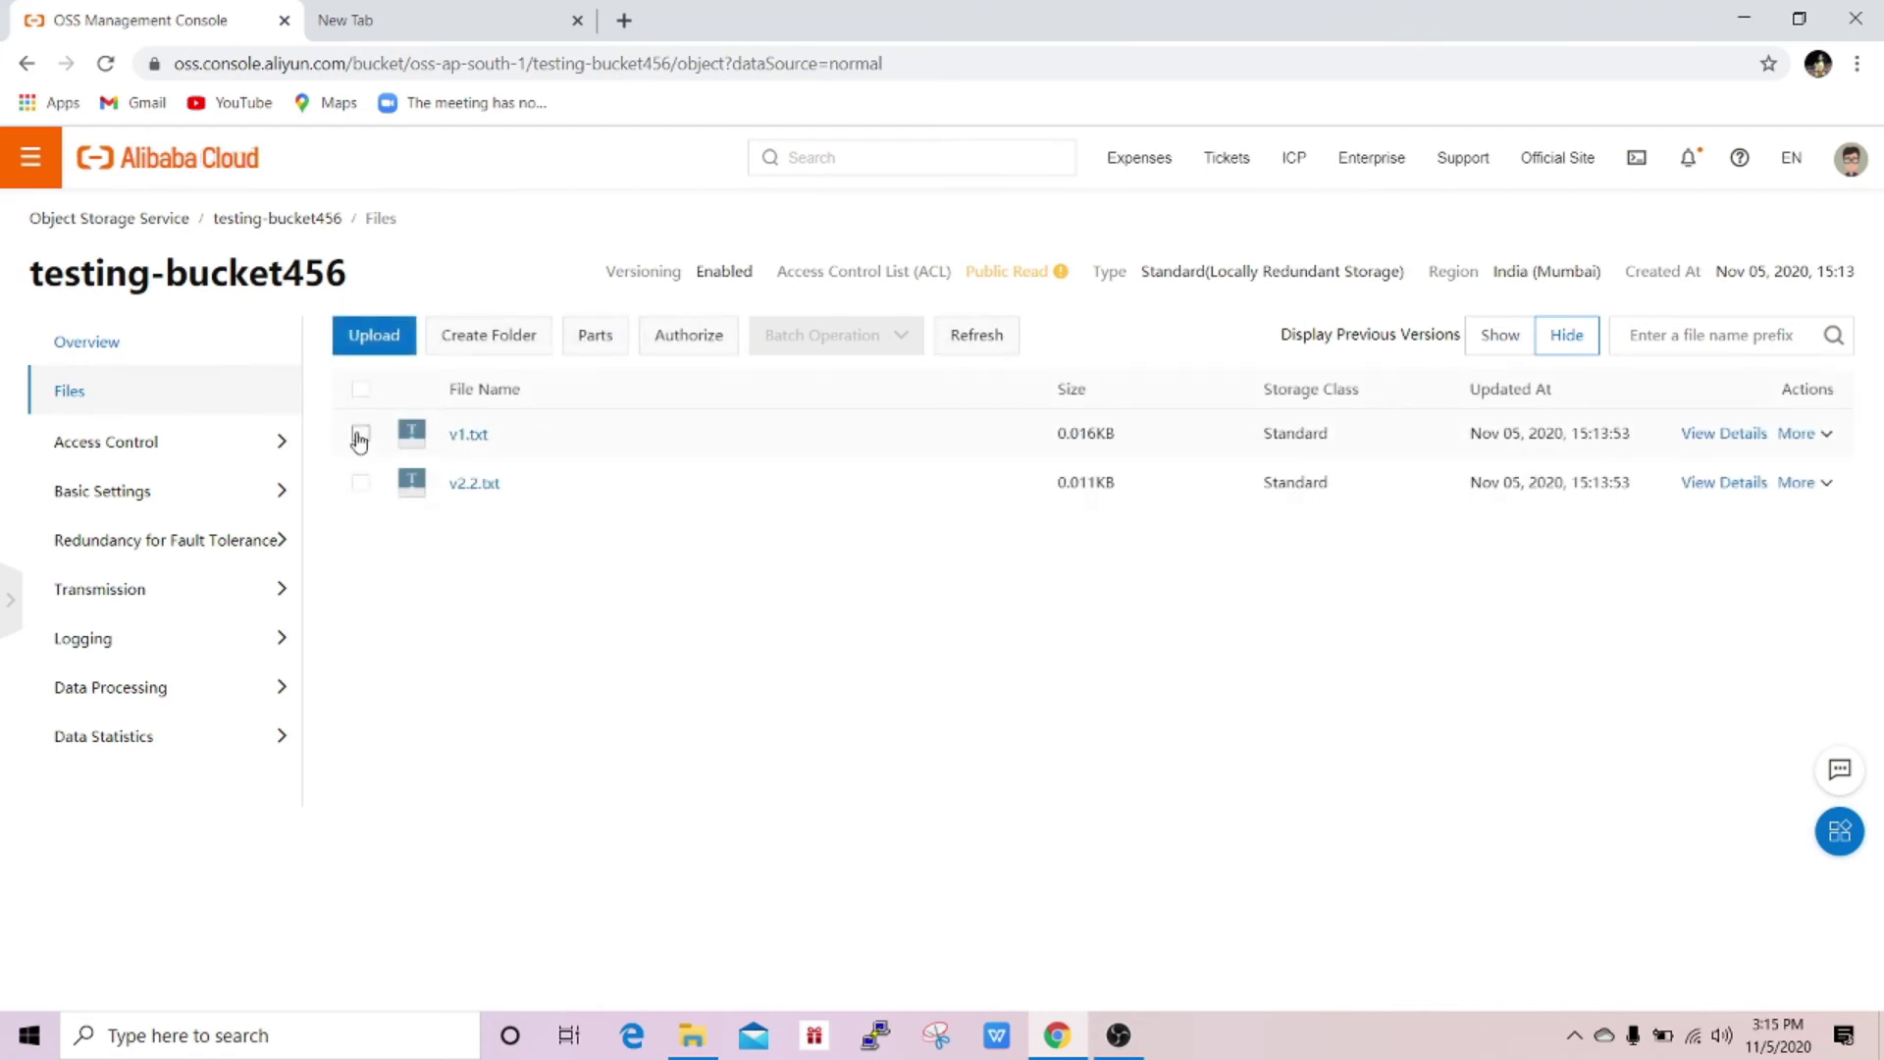
pyautogui.click(359, 438)
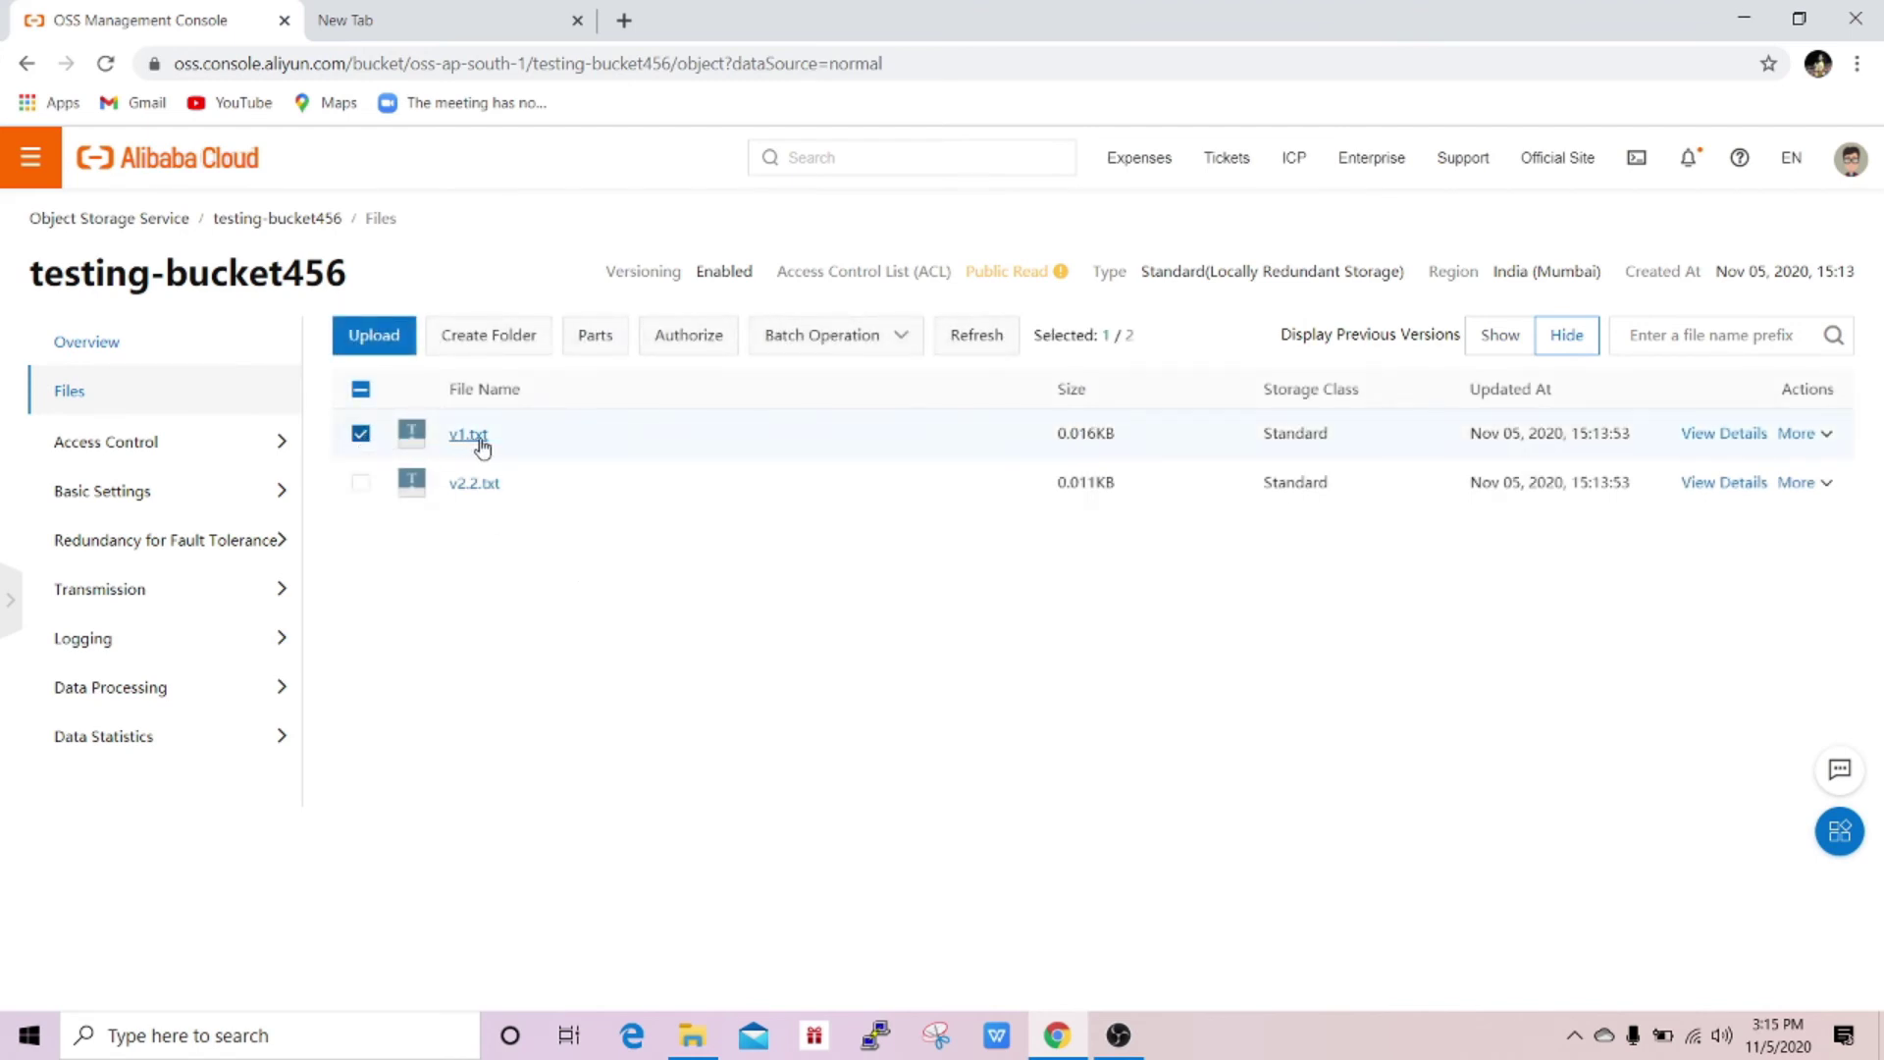
pyautogui.click(1802, 434)
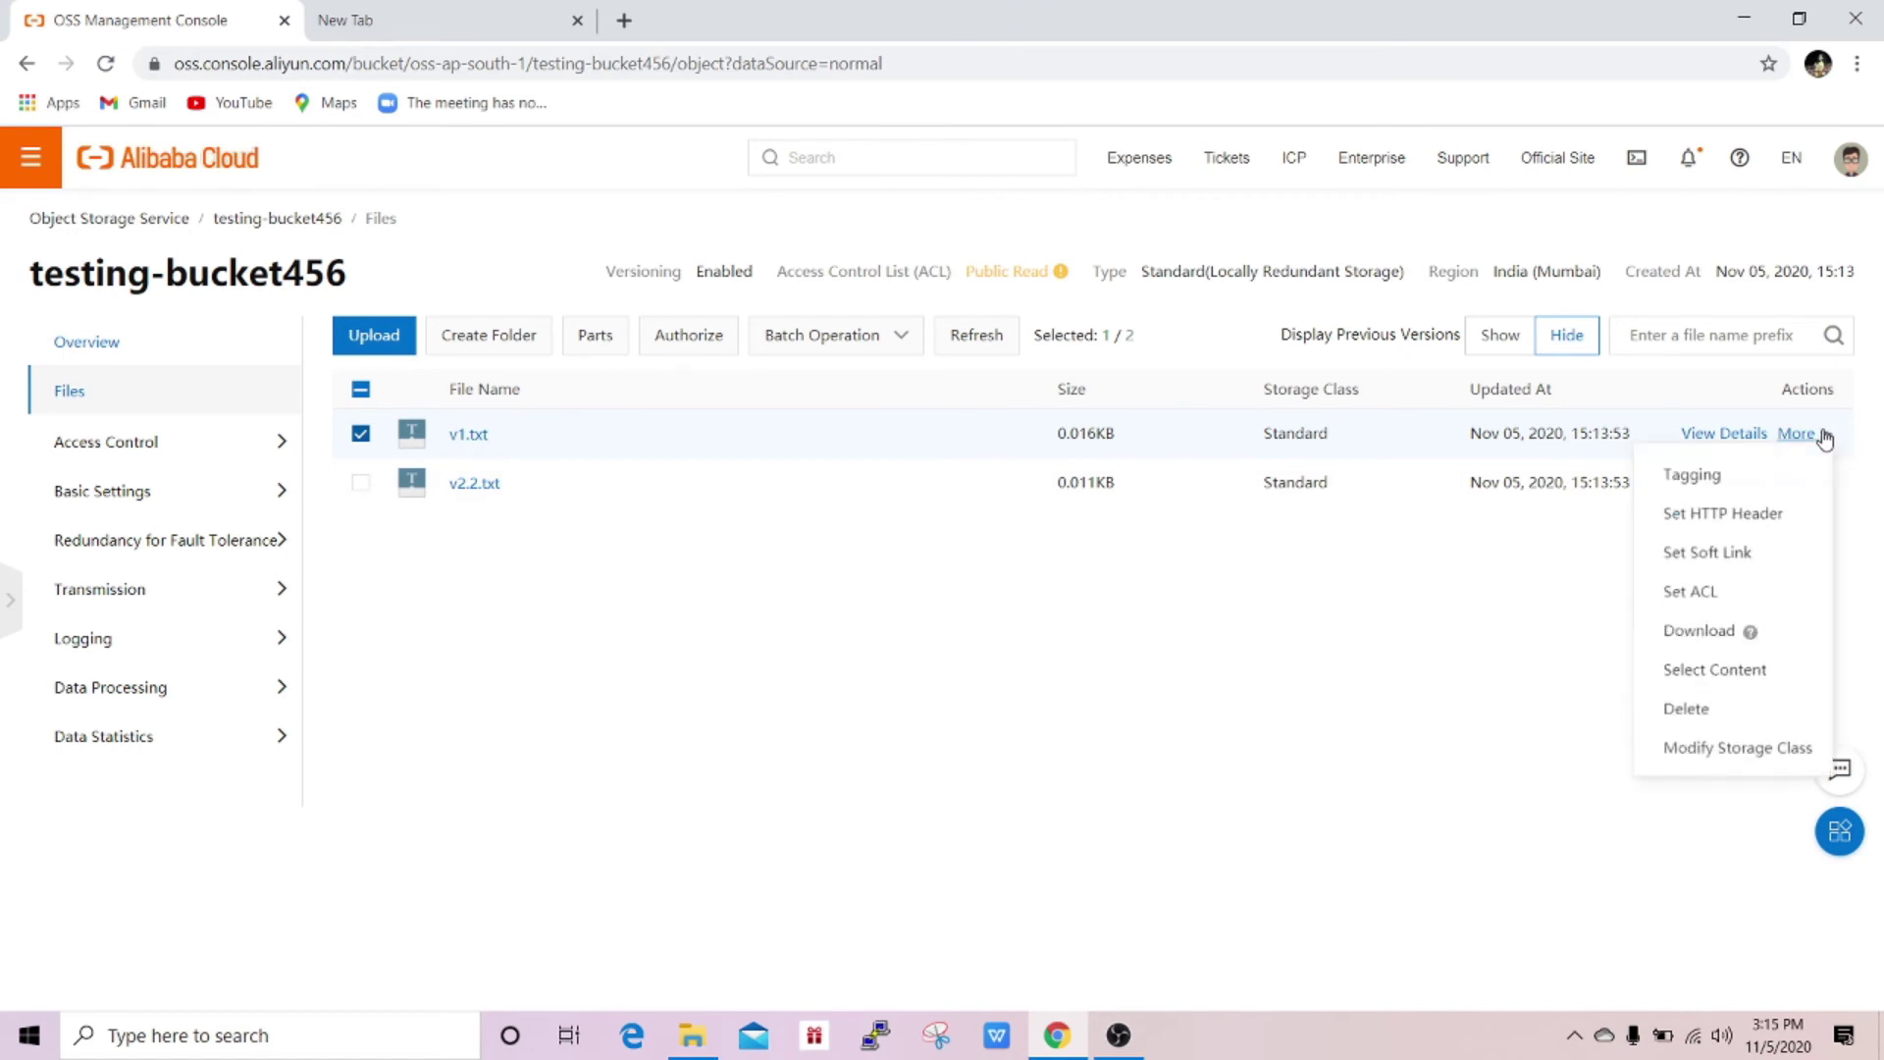
pyautogui.click(1690, 711)
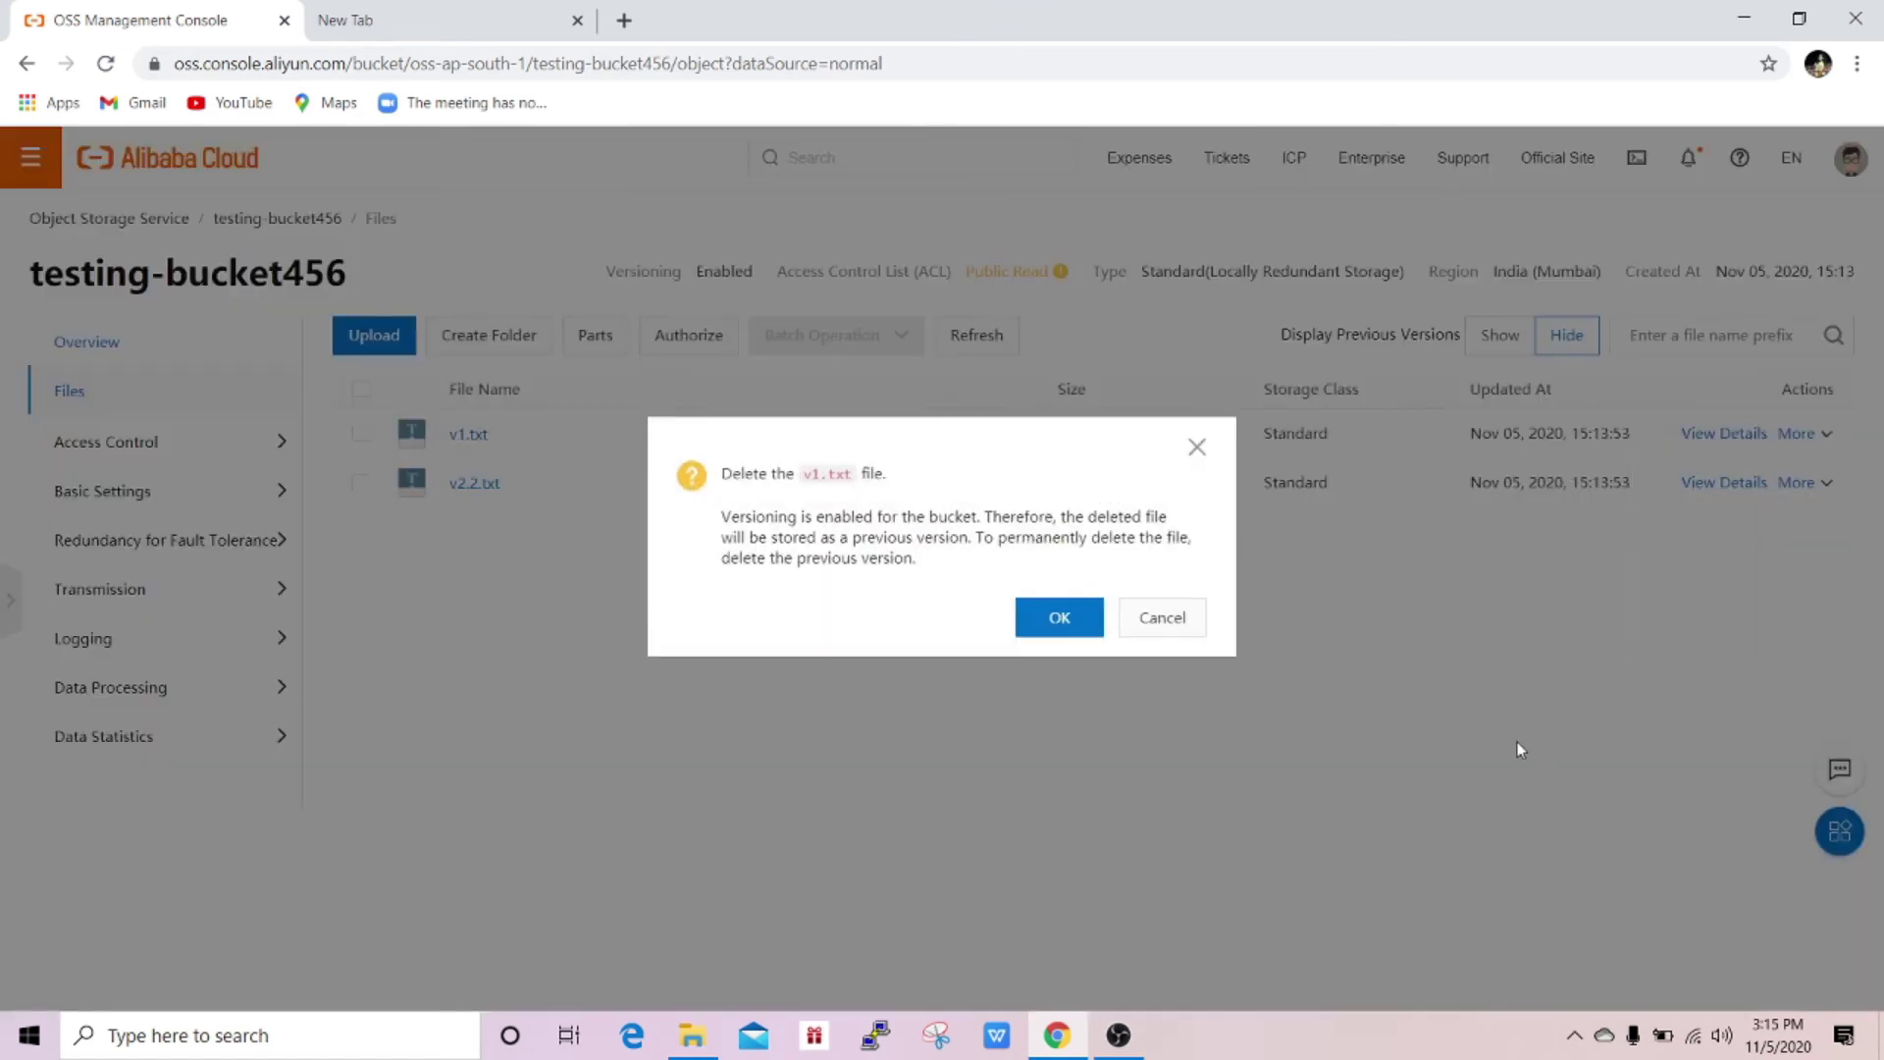
pyautogui.click(1058, 595)
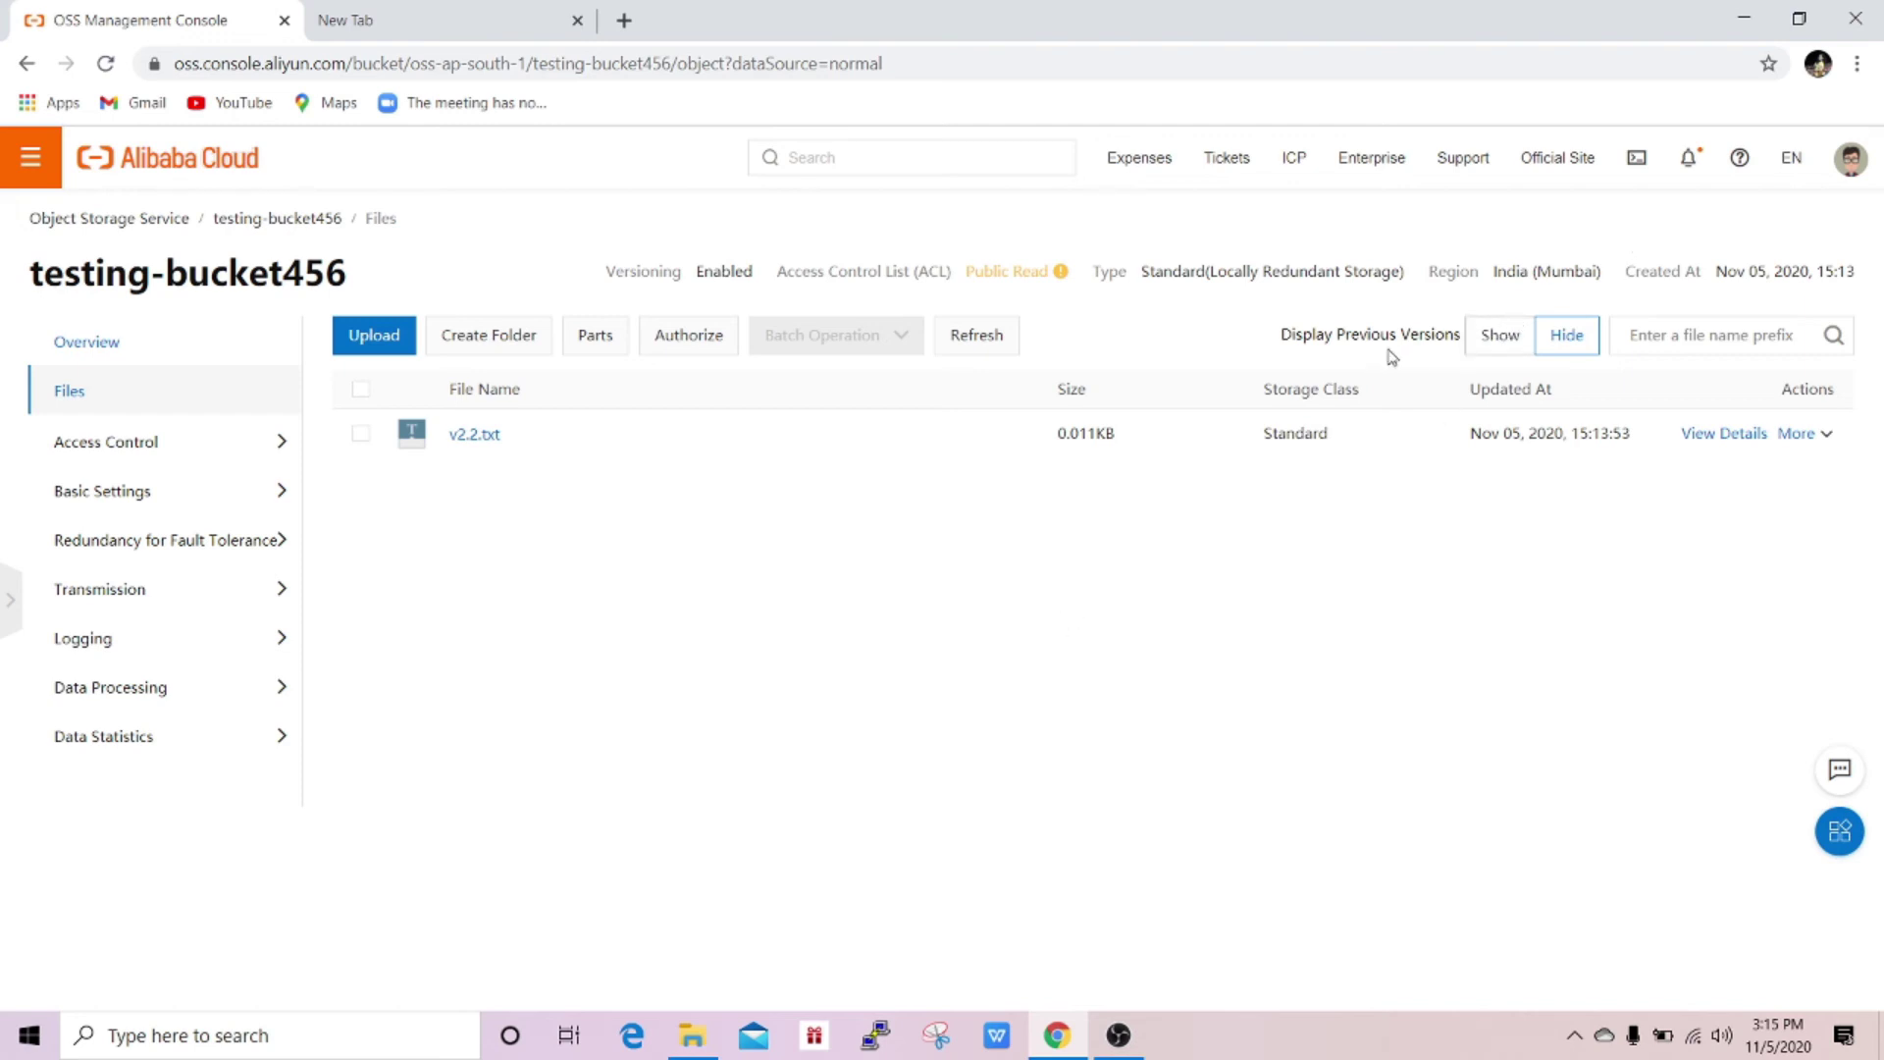
# Show previous versions to restore the Nov 05, 2020, 15:13:53 version of v1.txt, and hide previous versions again.
pyautogui.click(1498, 339)
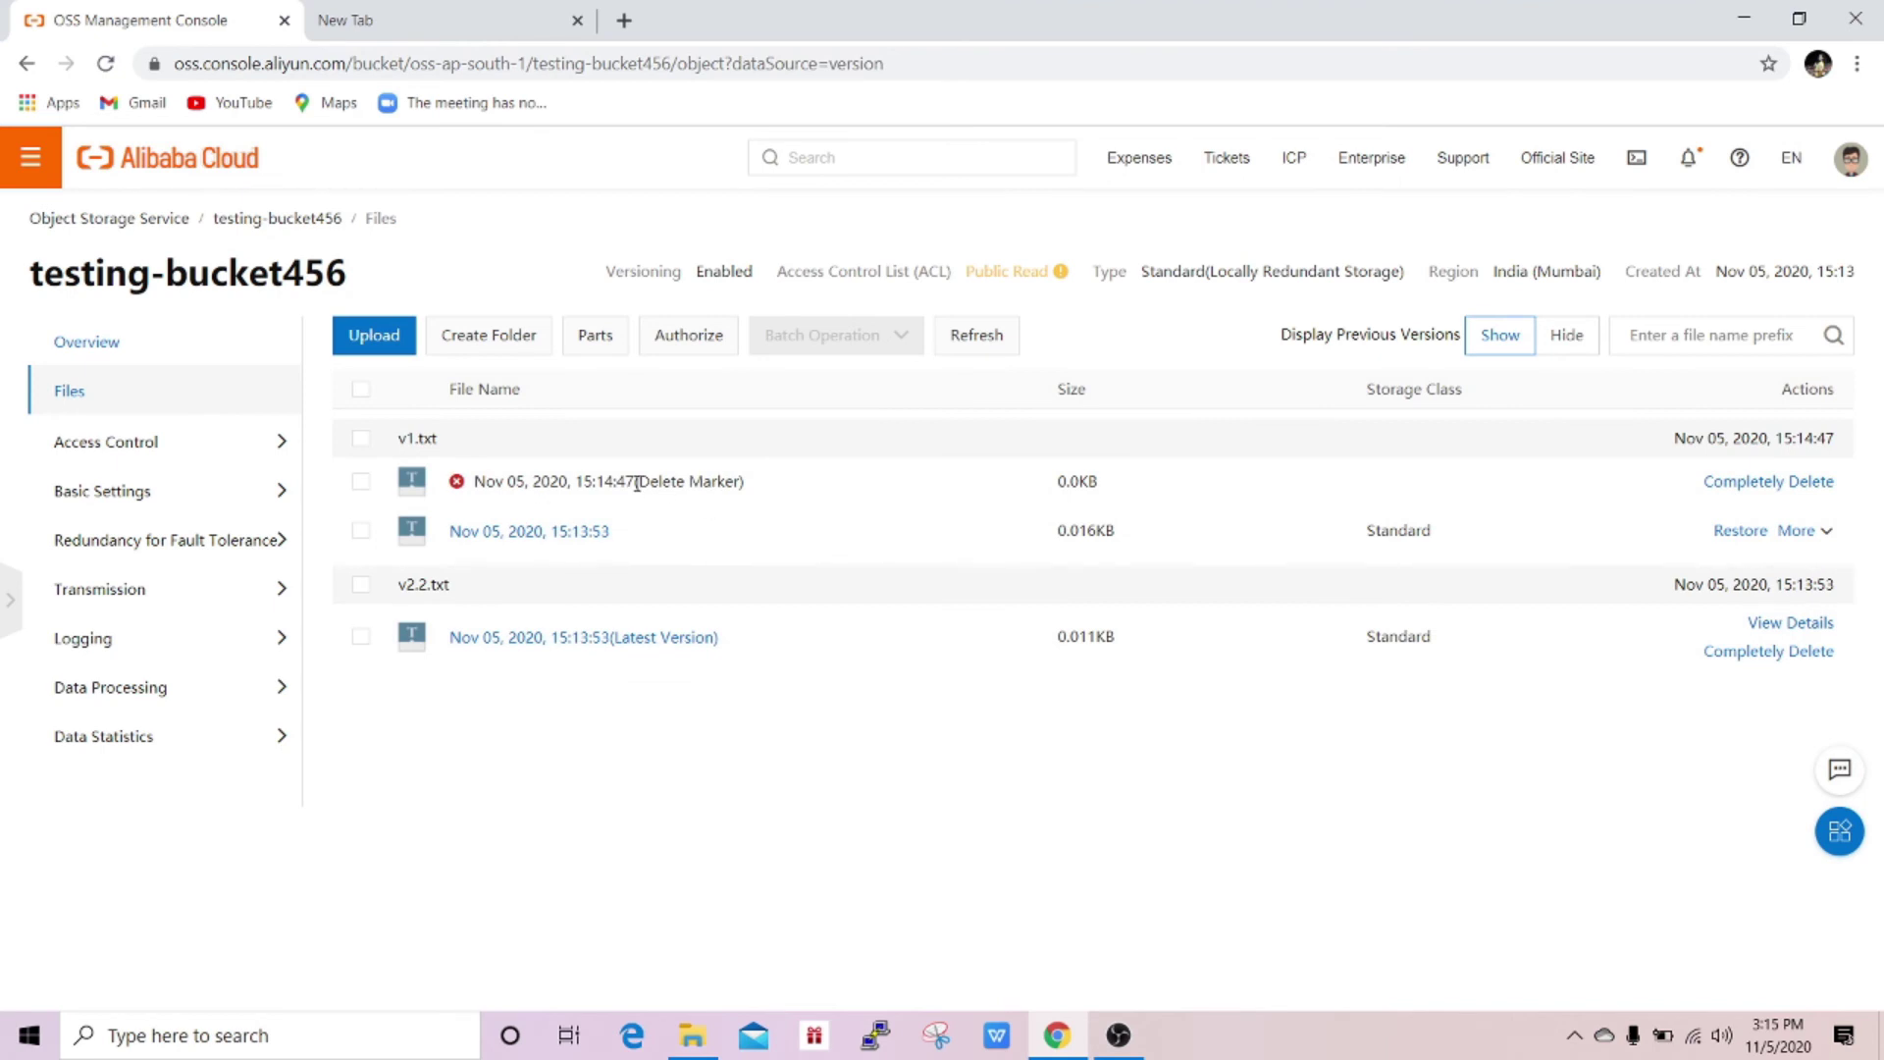
pyautogui.moveTo(637, 483); pyautogui.dragTo(778, 484)
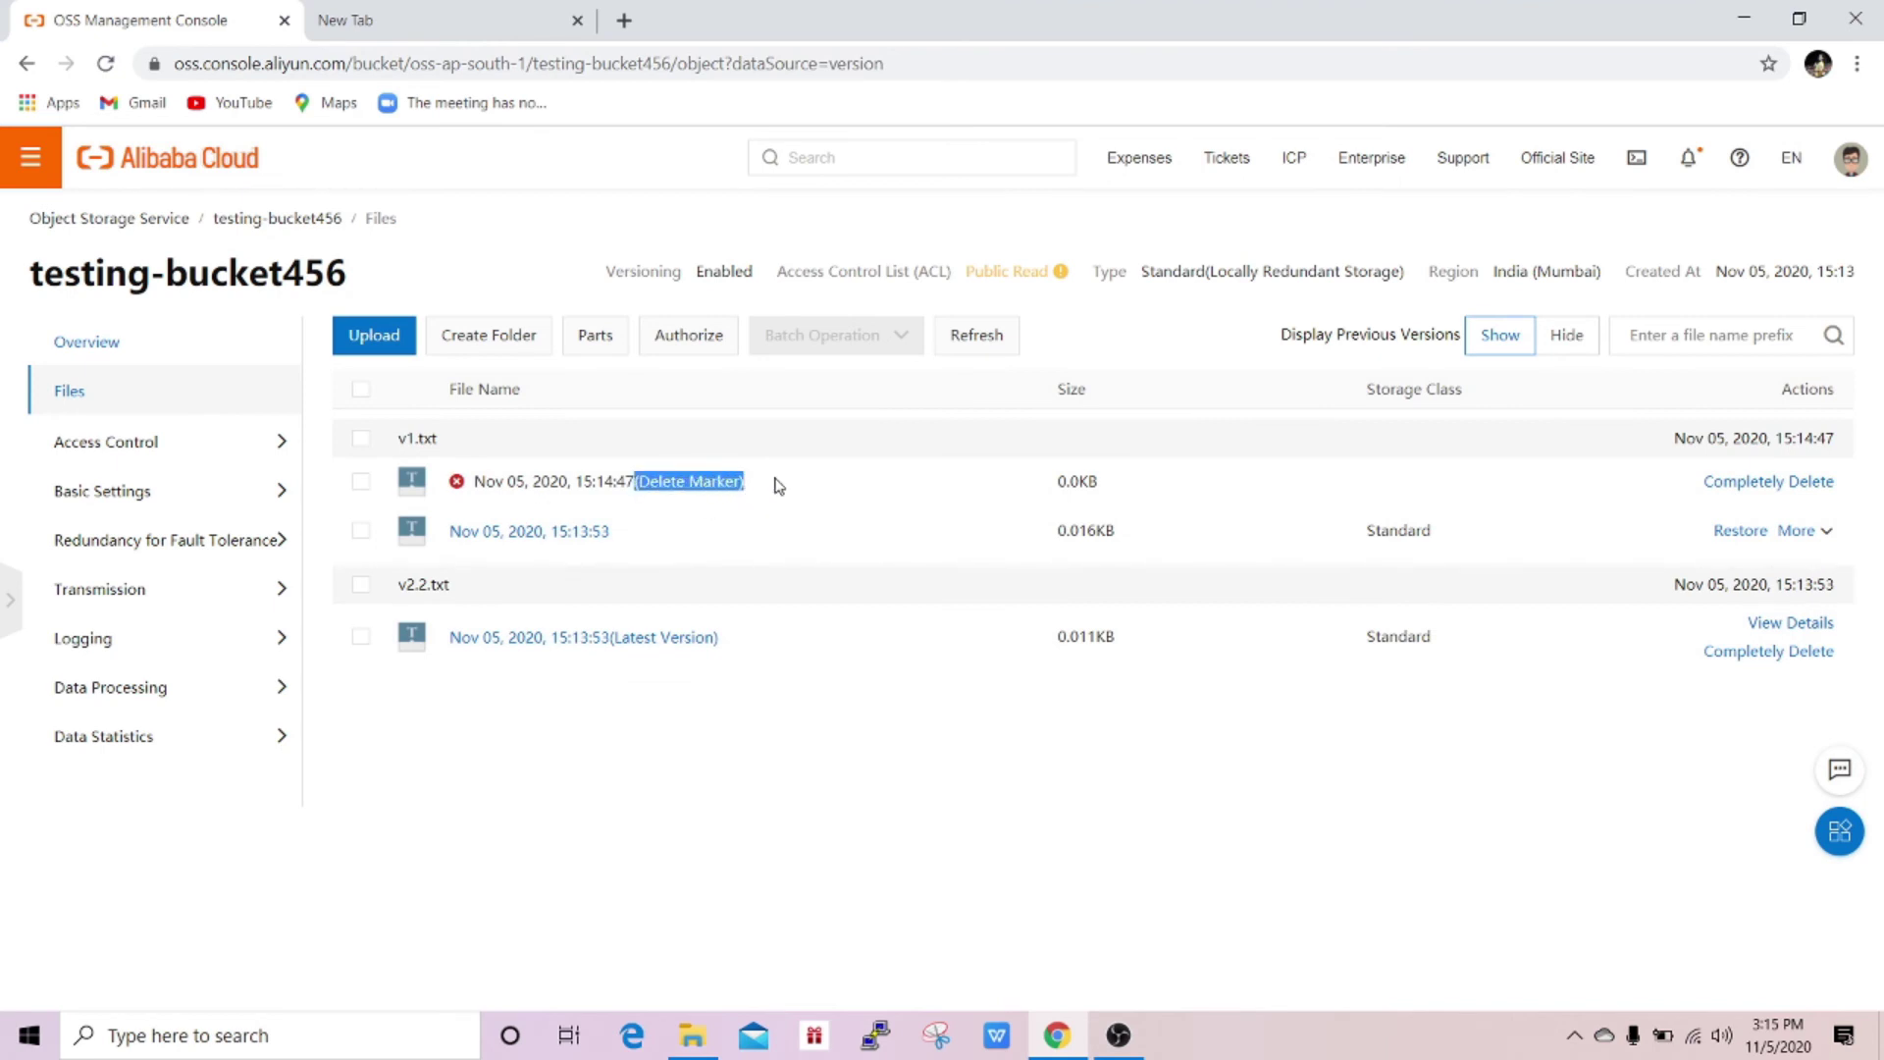
pyautogui.click(778, 486)
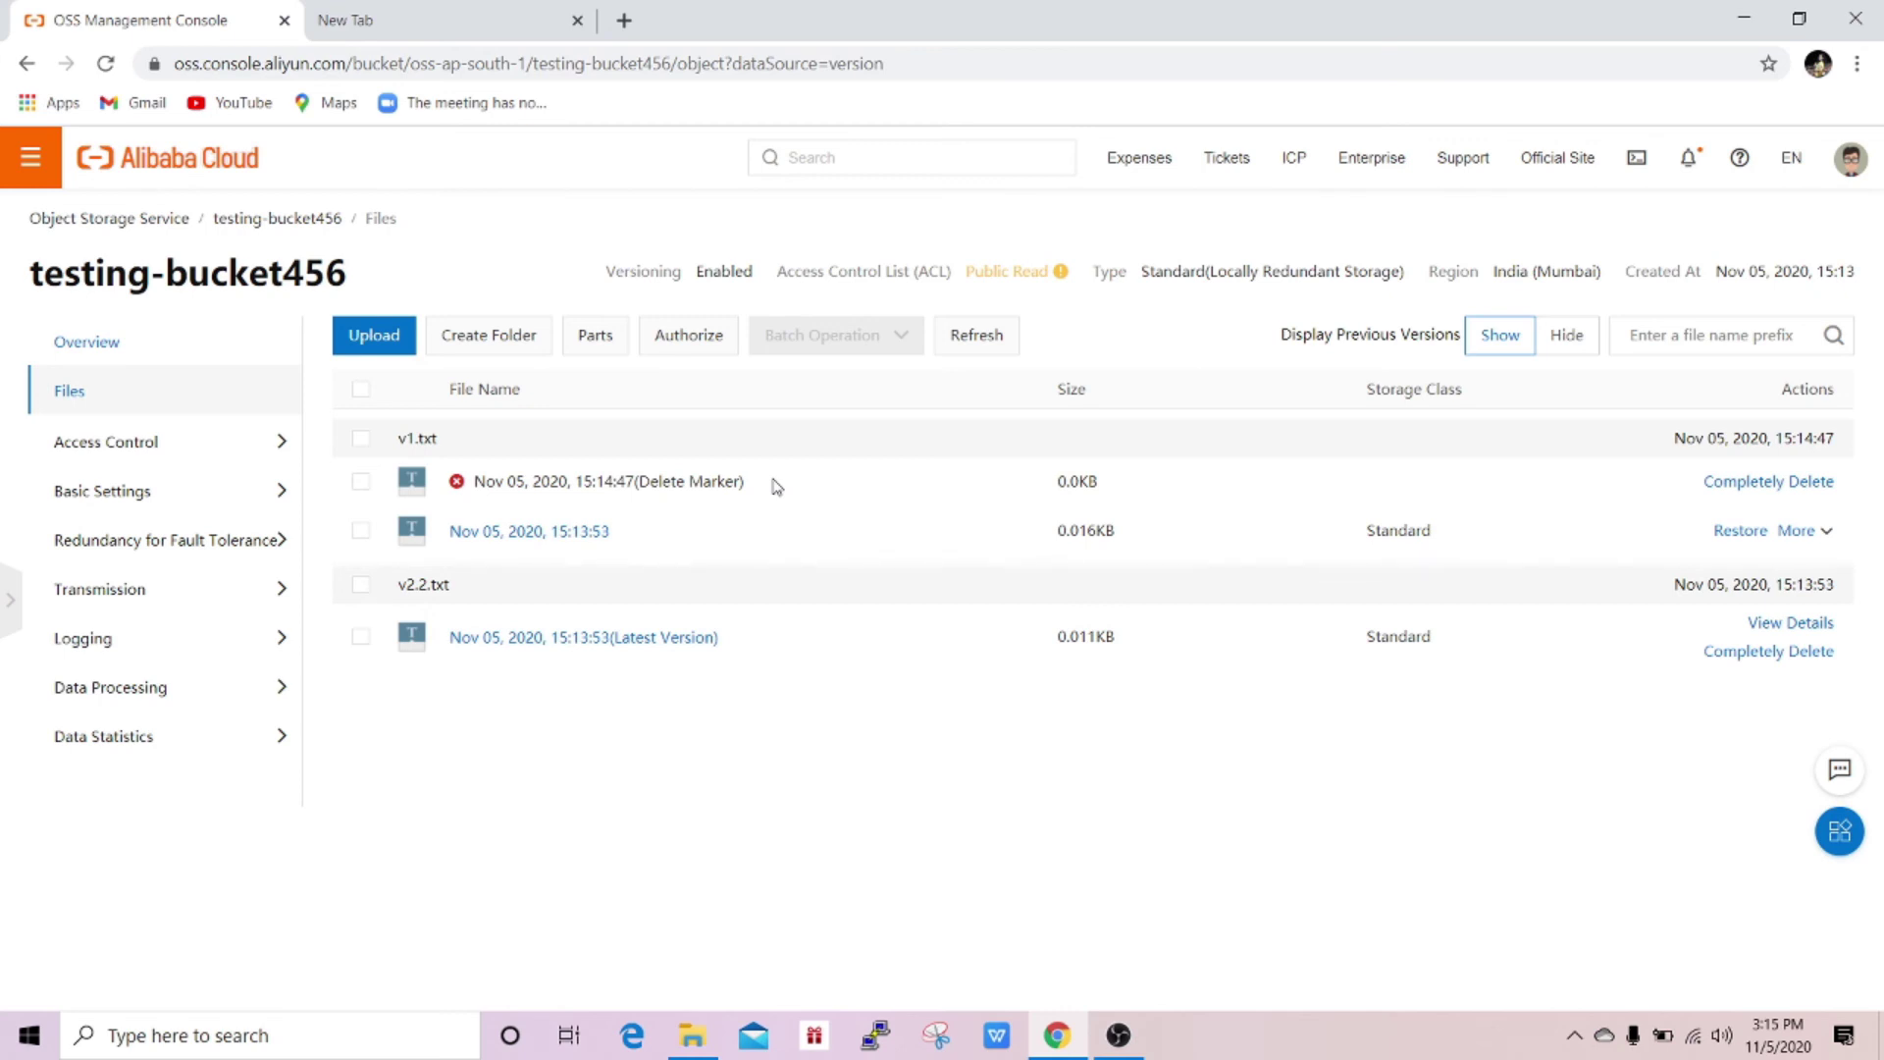
pyautogui.click(361, 481)
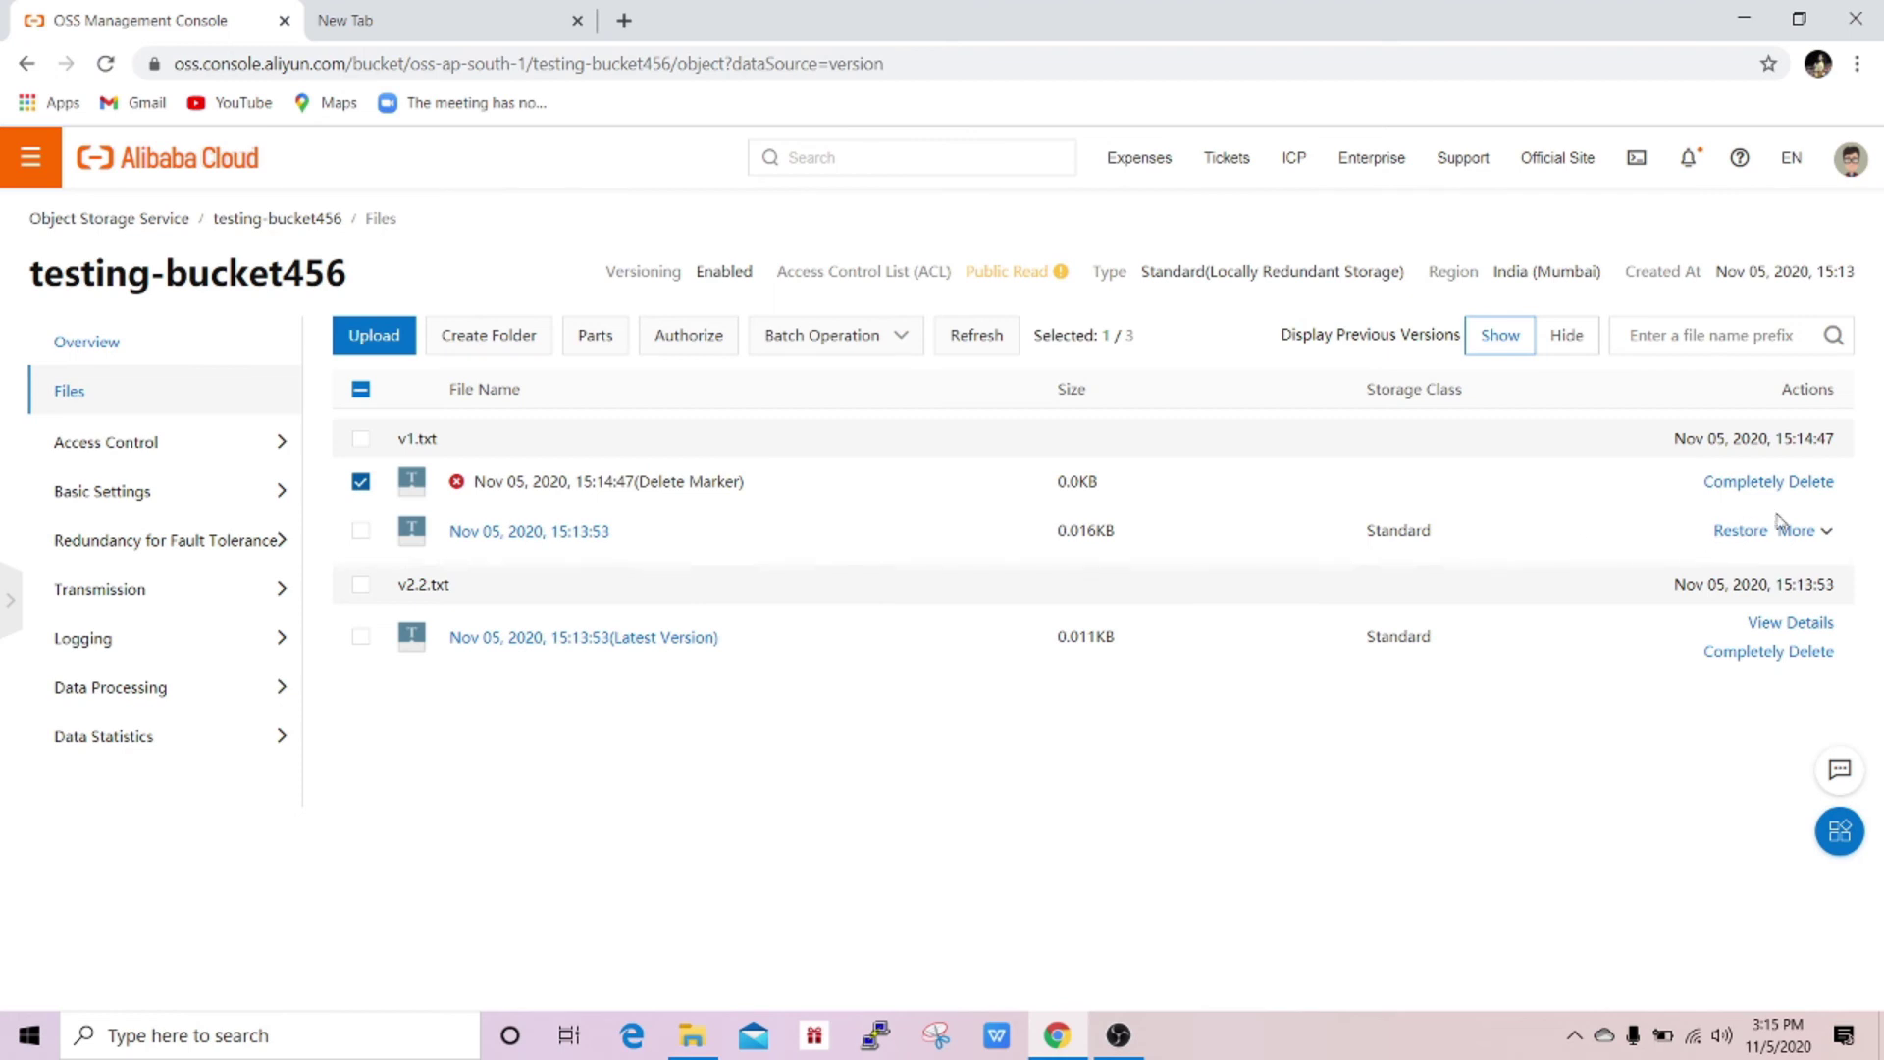
pyautogui.click(1734, 533)
pyautogui.click(1566, 335)
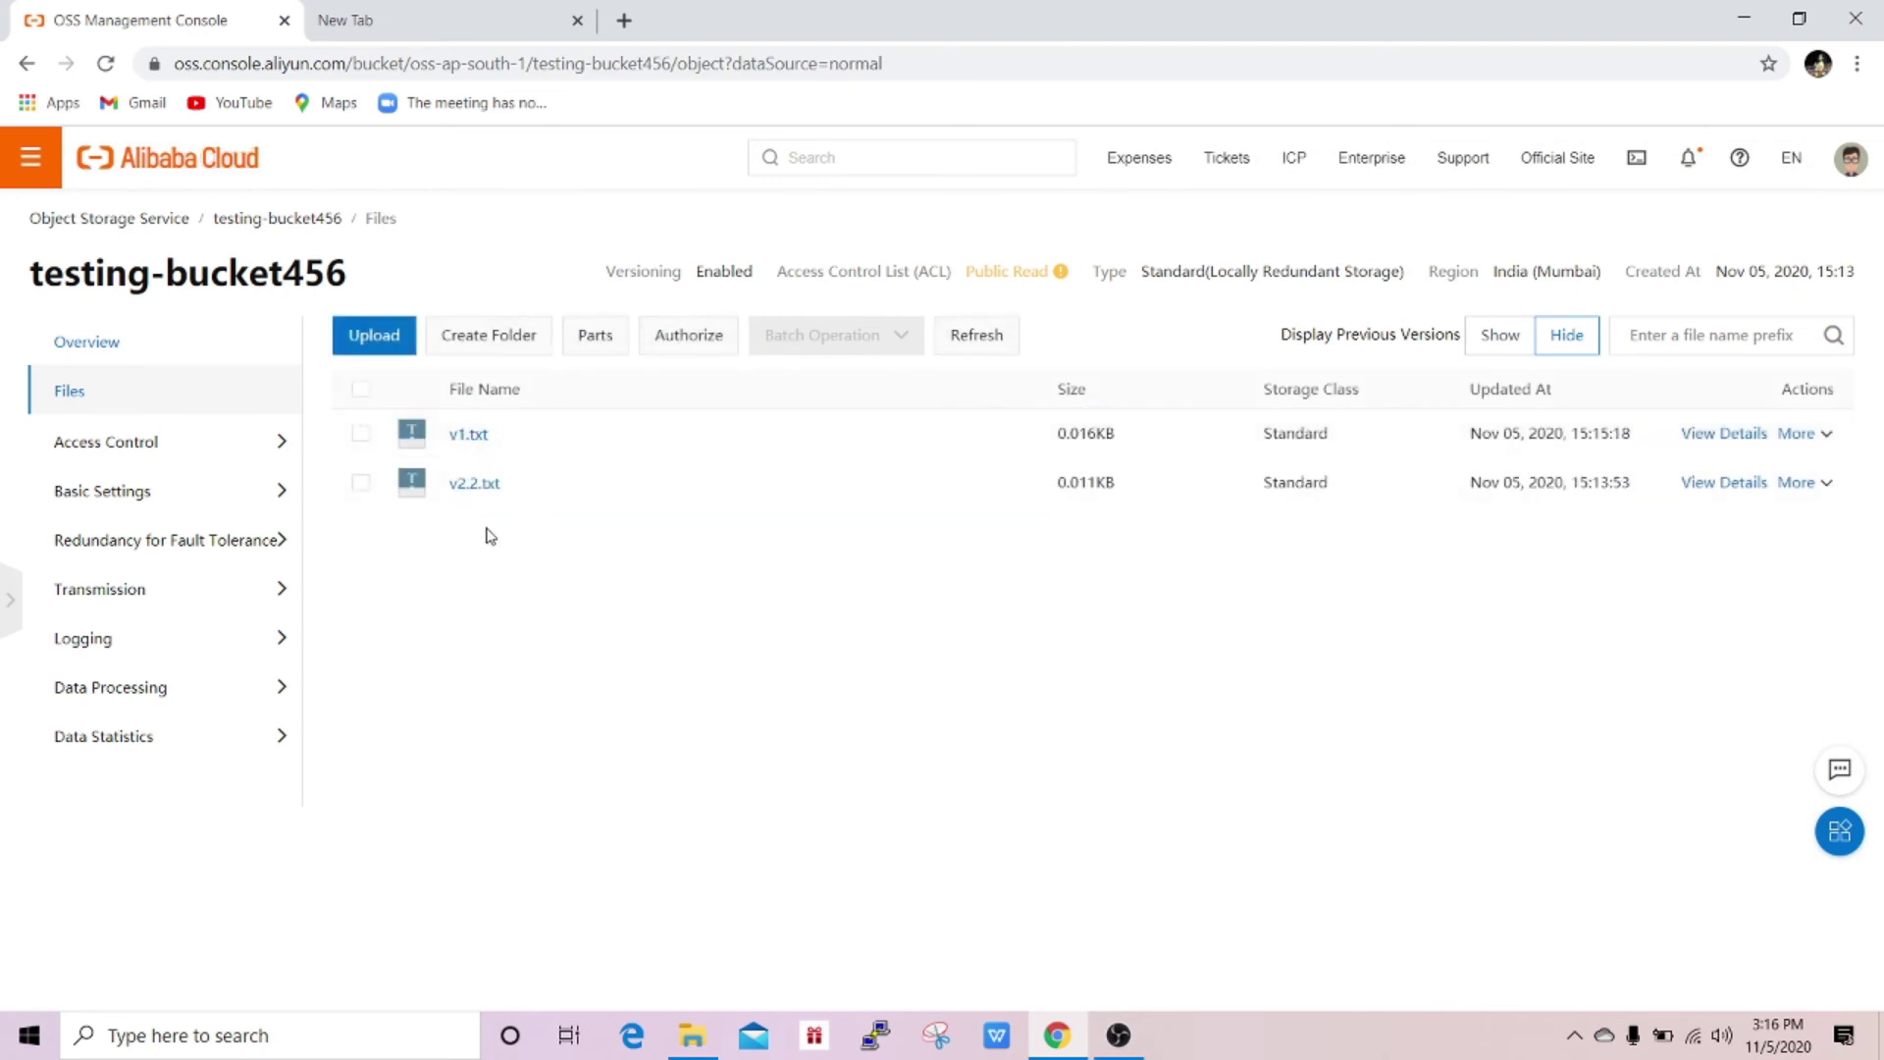
# Suspend versioning for the testing-bucket456 bucket in its redundancy settings.
pyautogui.moveTo(229, 551)
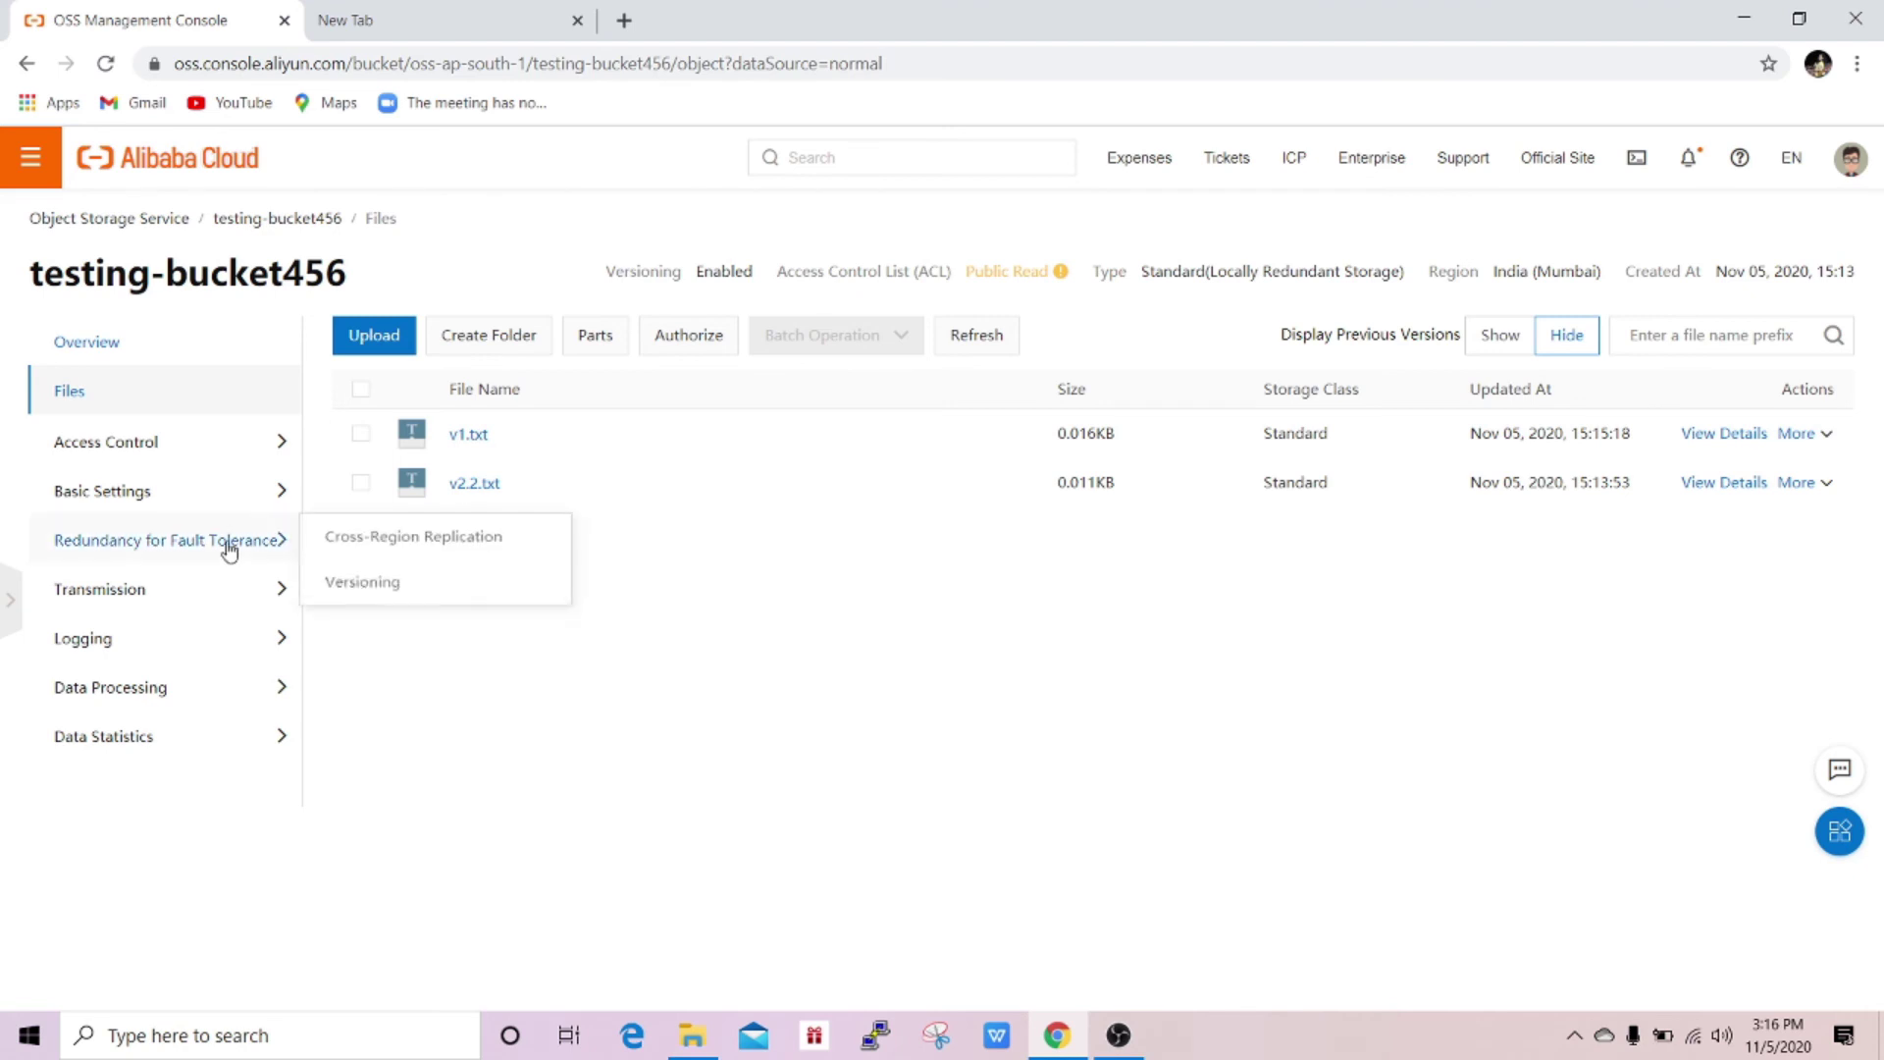
pyautogui.click(357, 585)
pyautogui.click(624, 643)
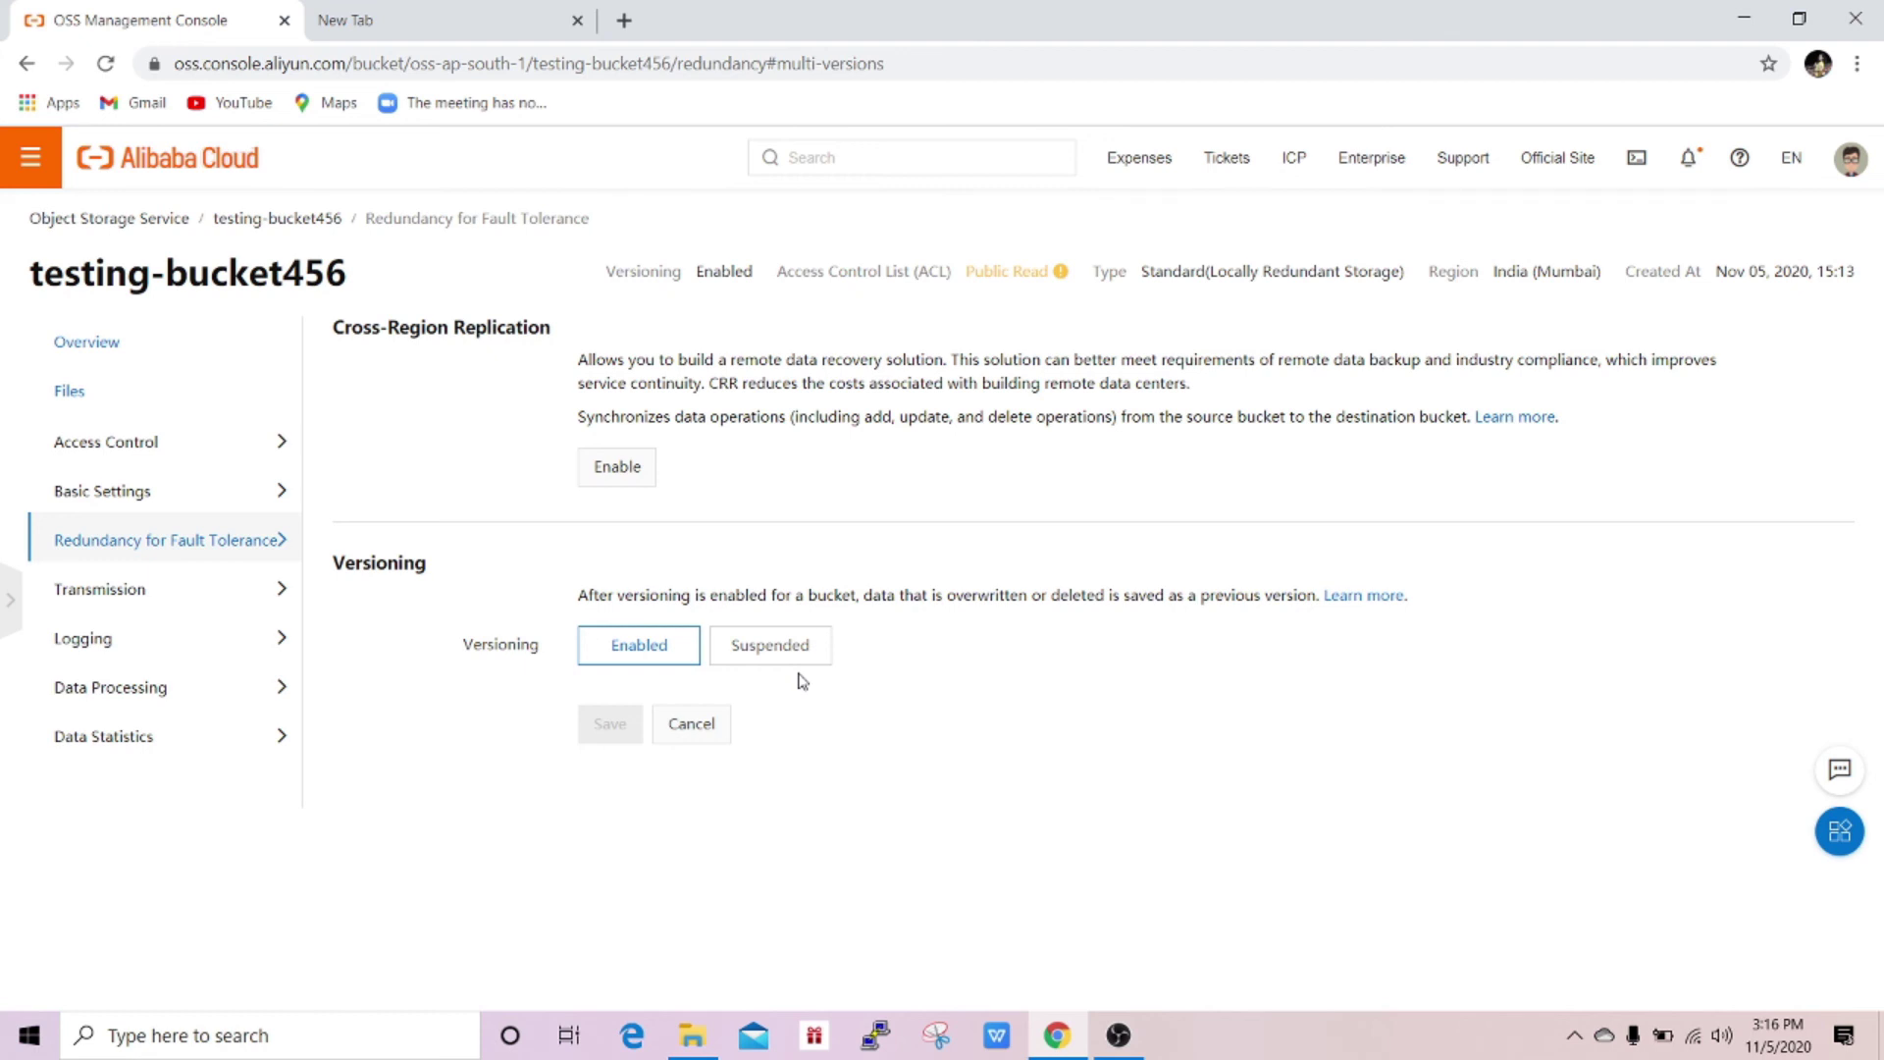
pyautogui.click(764, 656)
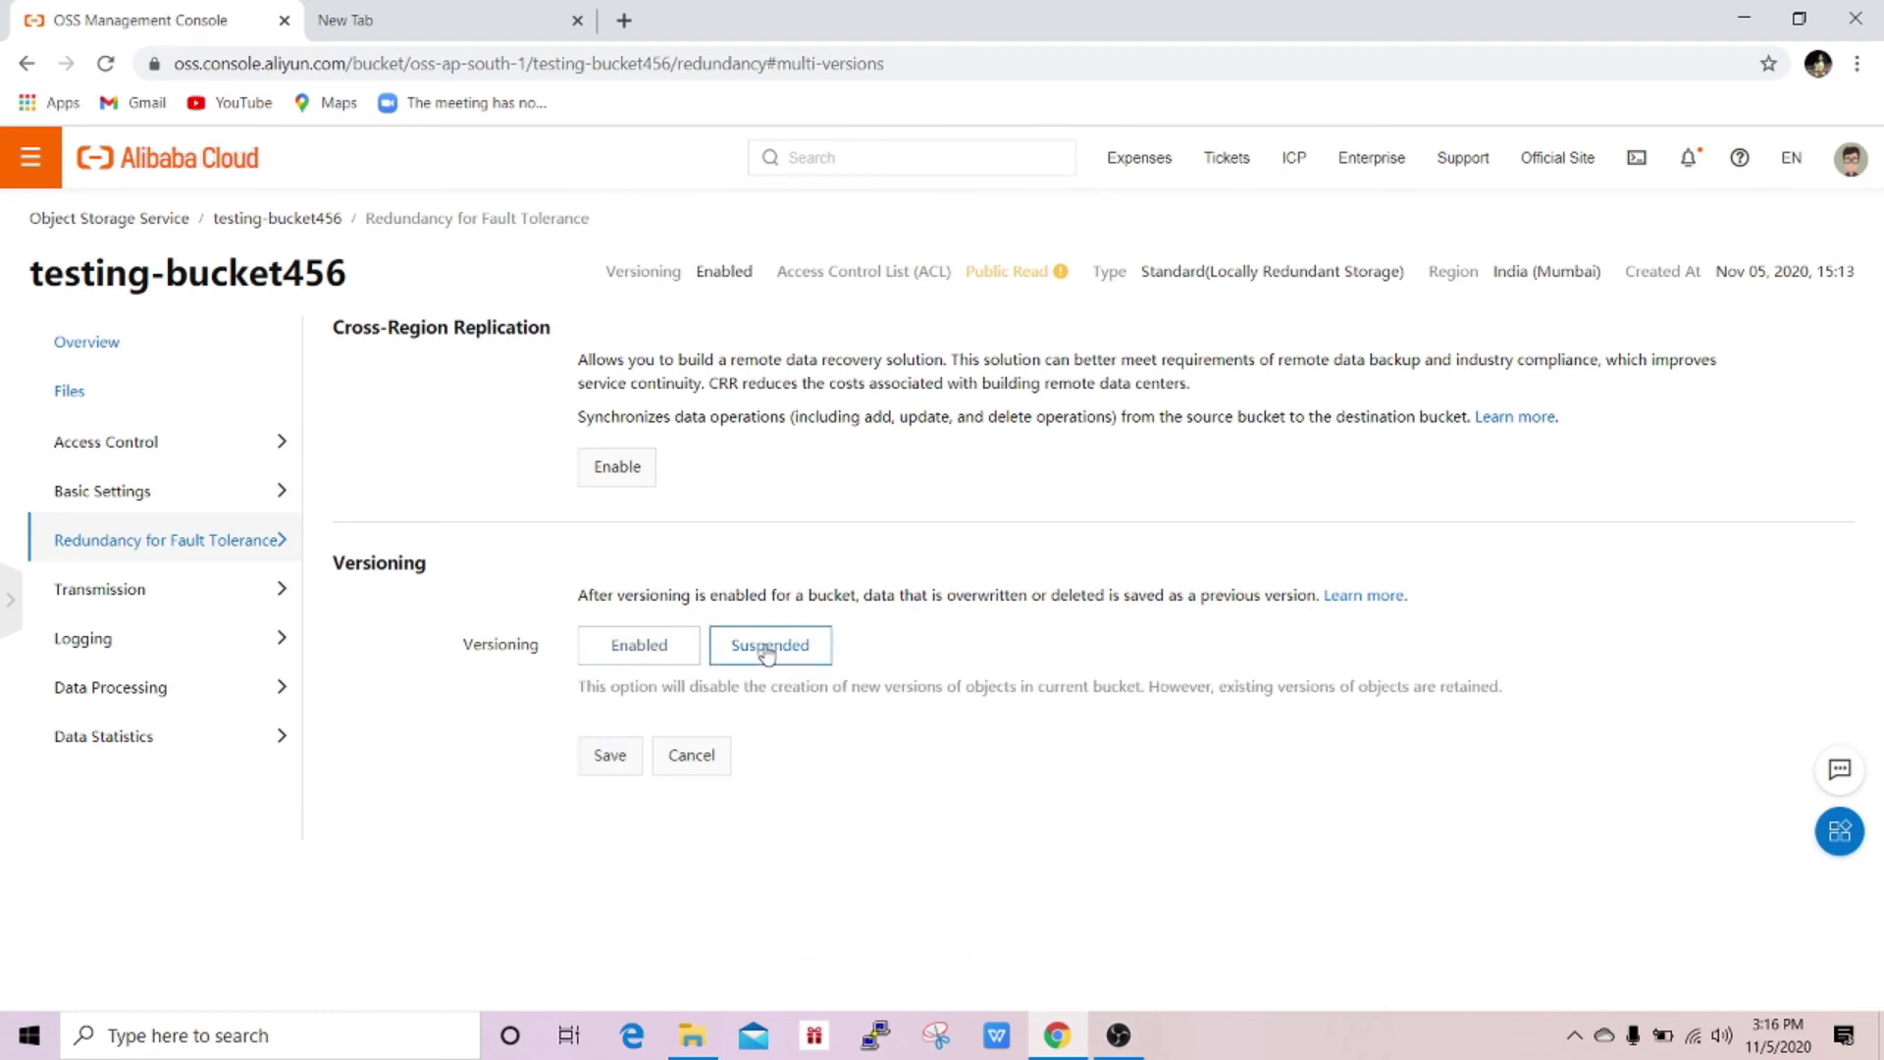
pyautogui.click(614, 755)
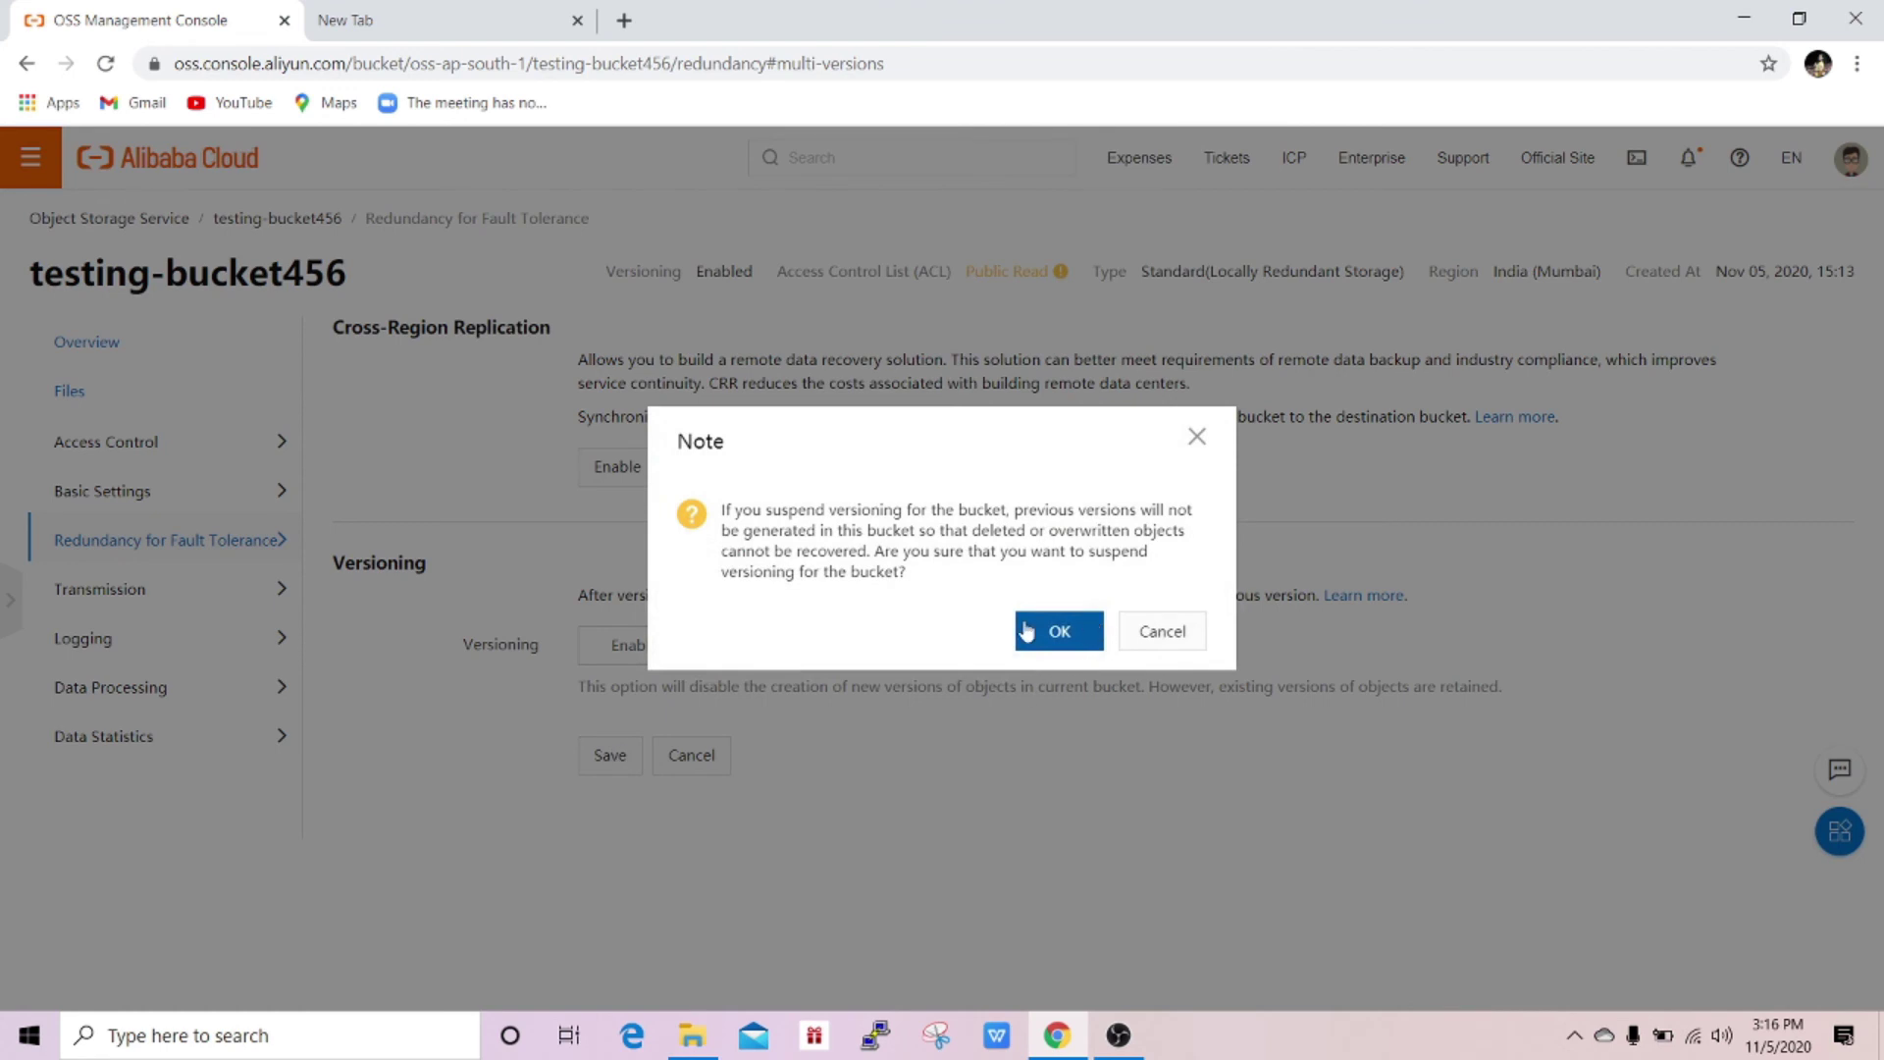
pyautogui.click(1081, 631)
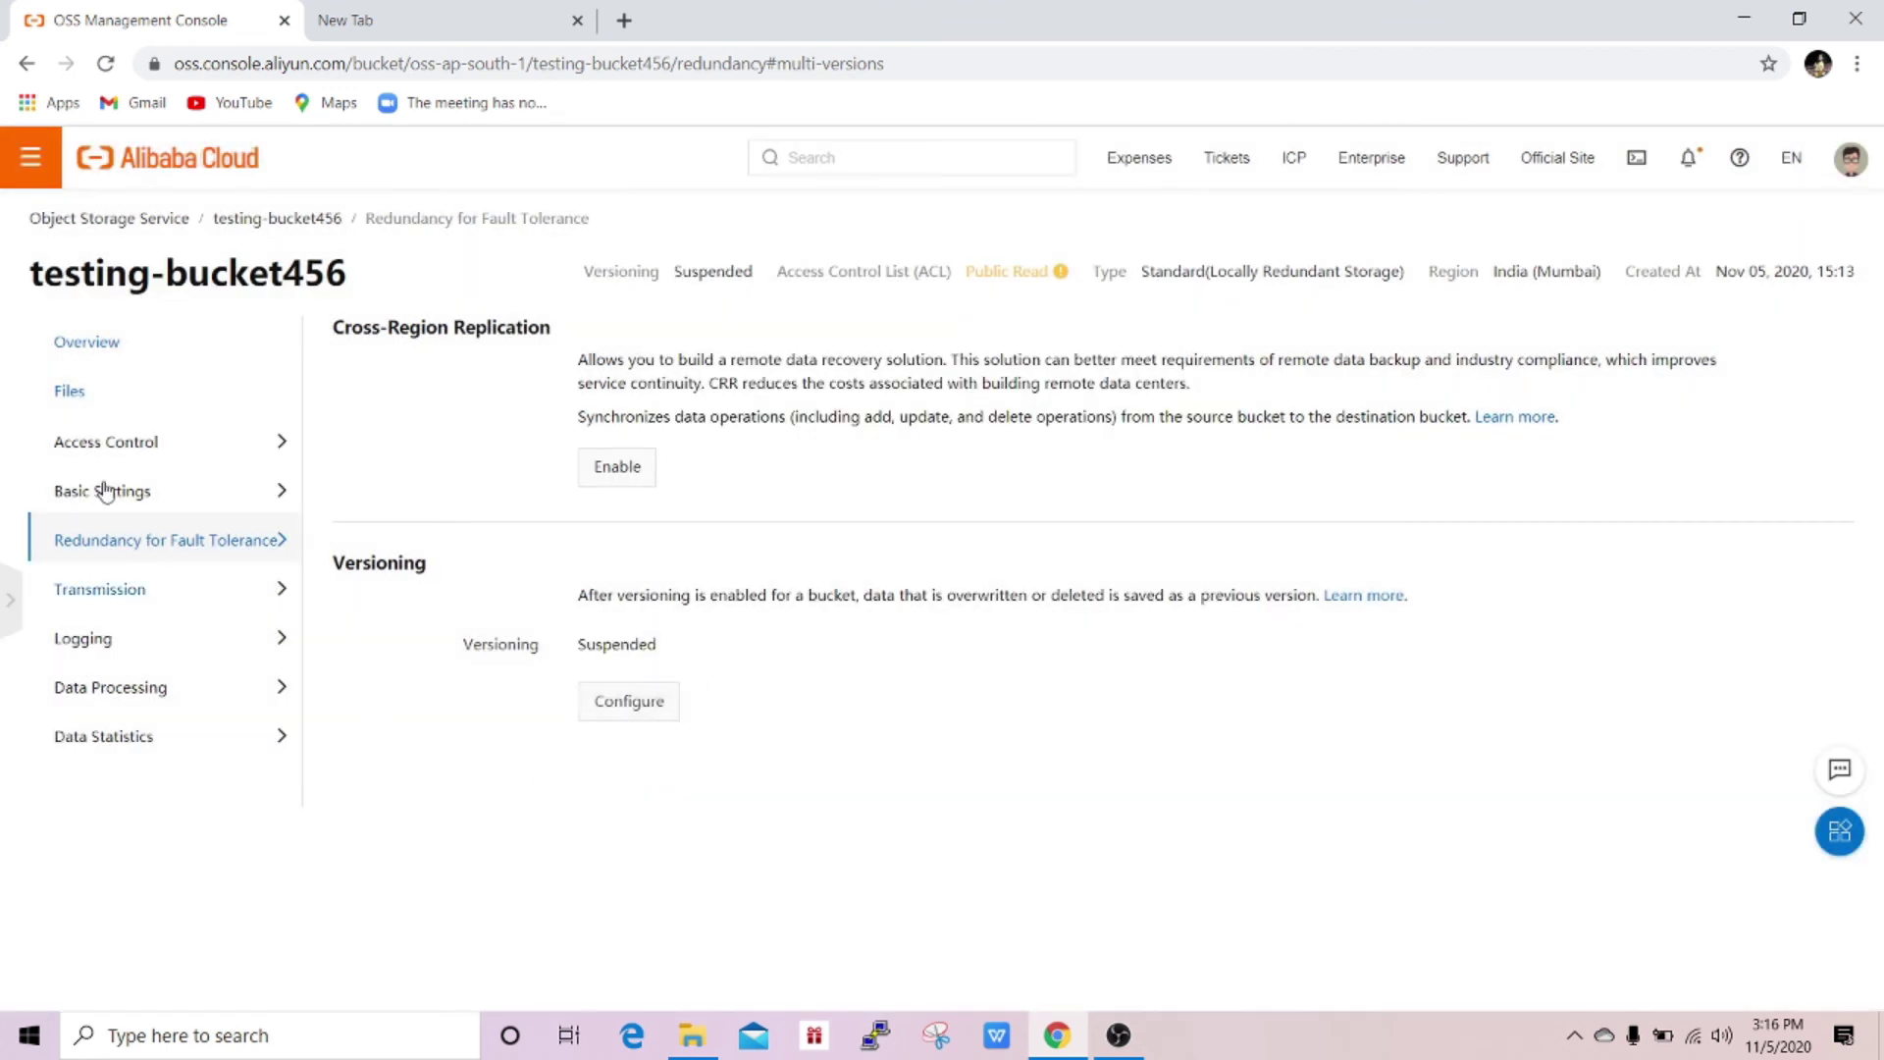
# Upload the v3 text document from the Desktop to the bucket's files, and dismiss the upload task list.
pyautogui.click(66, 390)
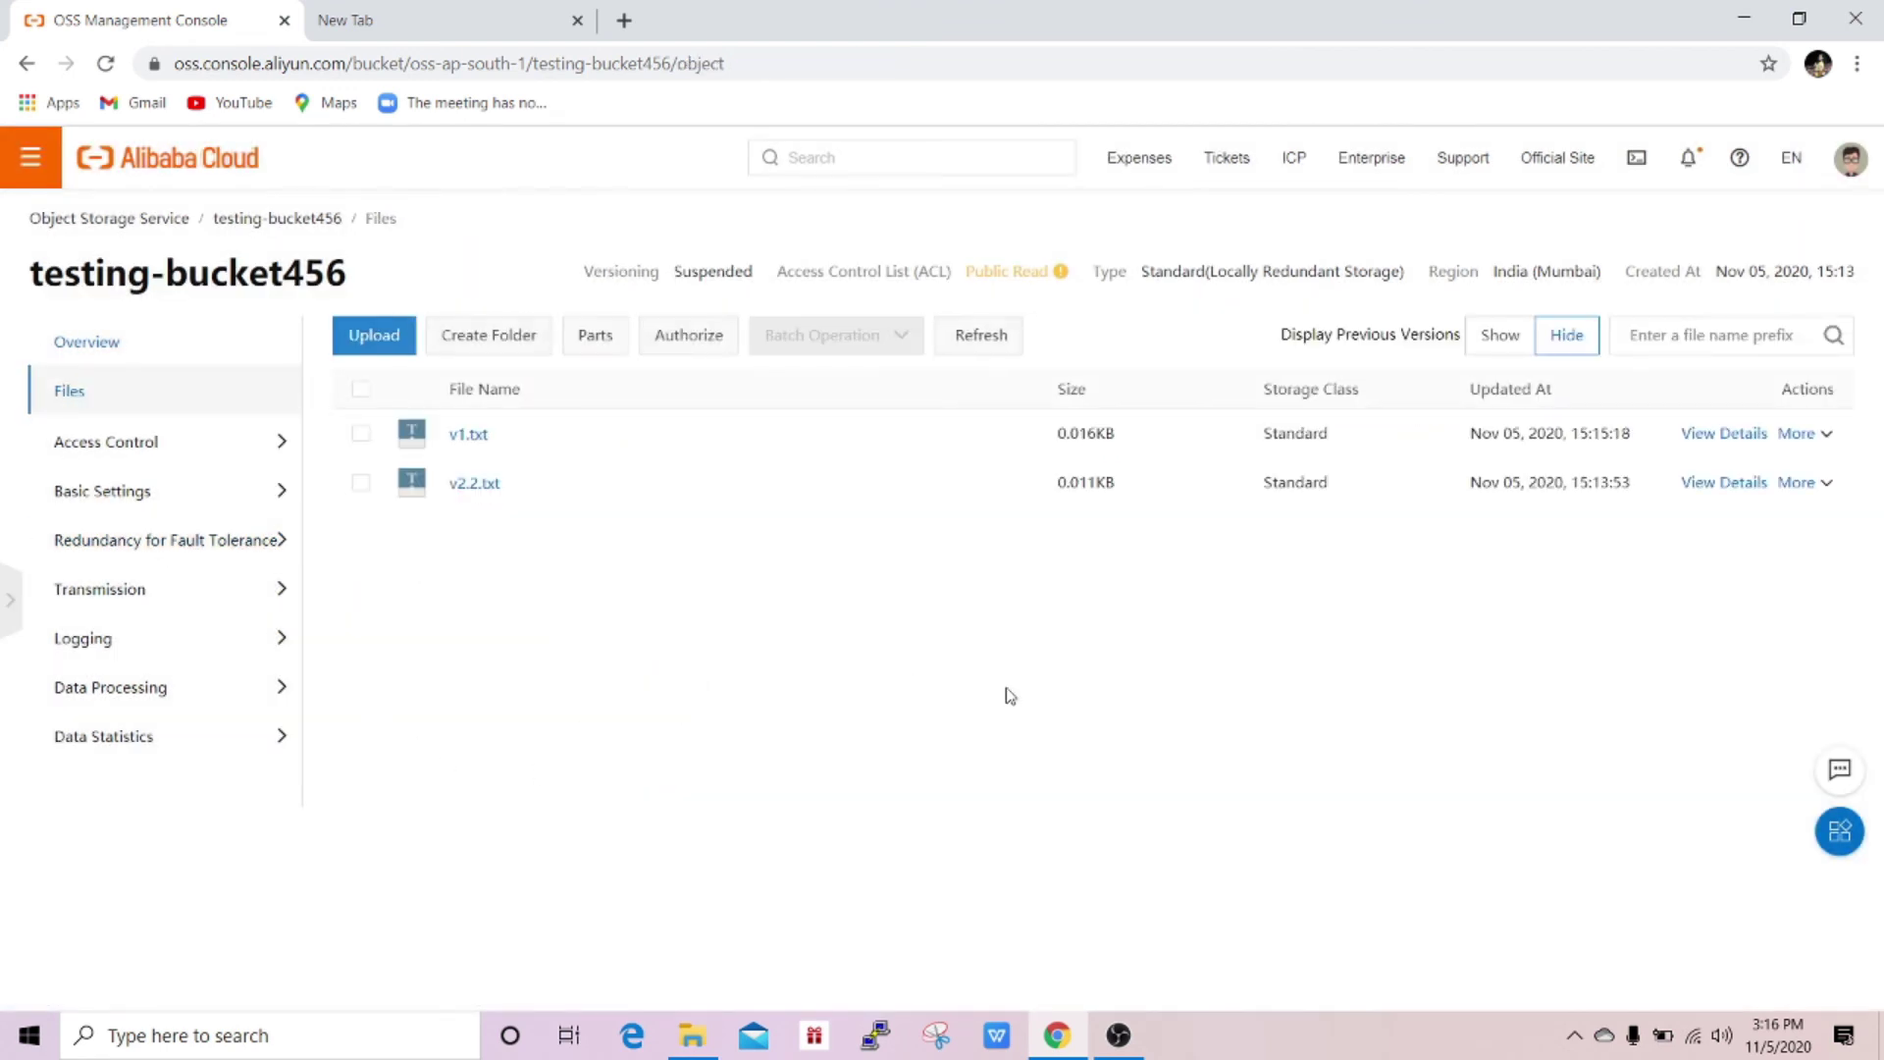
pyautogui.click(385, 339)
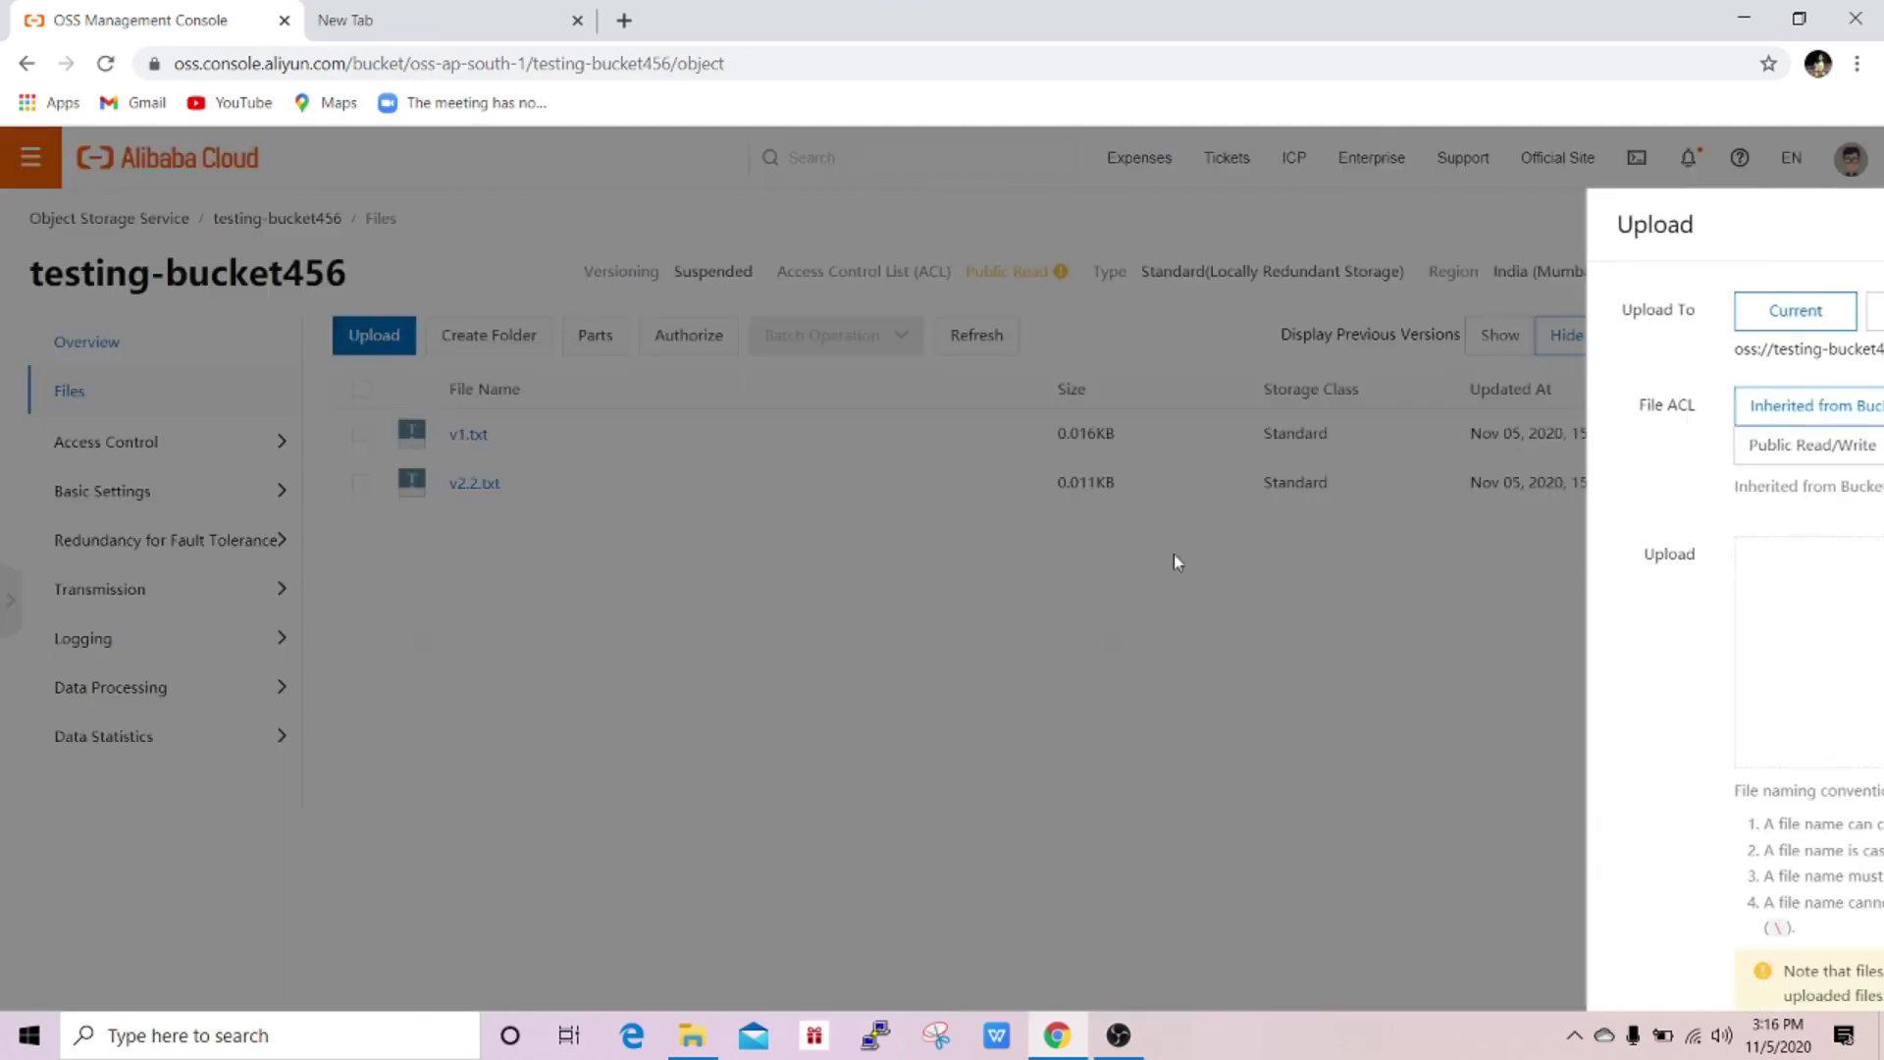
pyautogui.click(1592, 675)
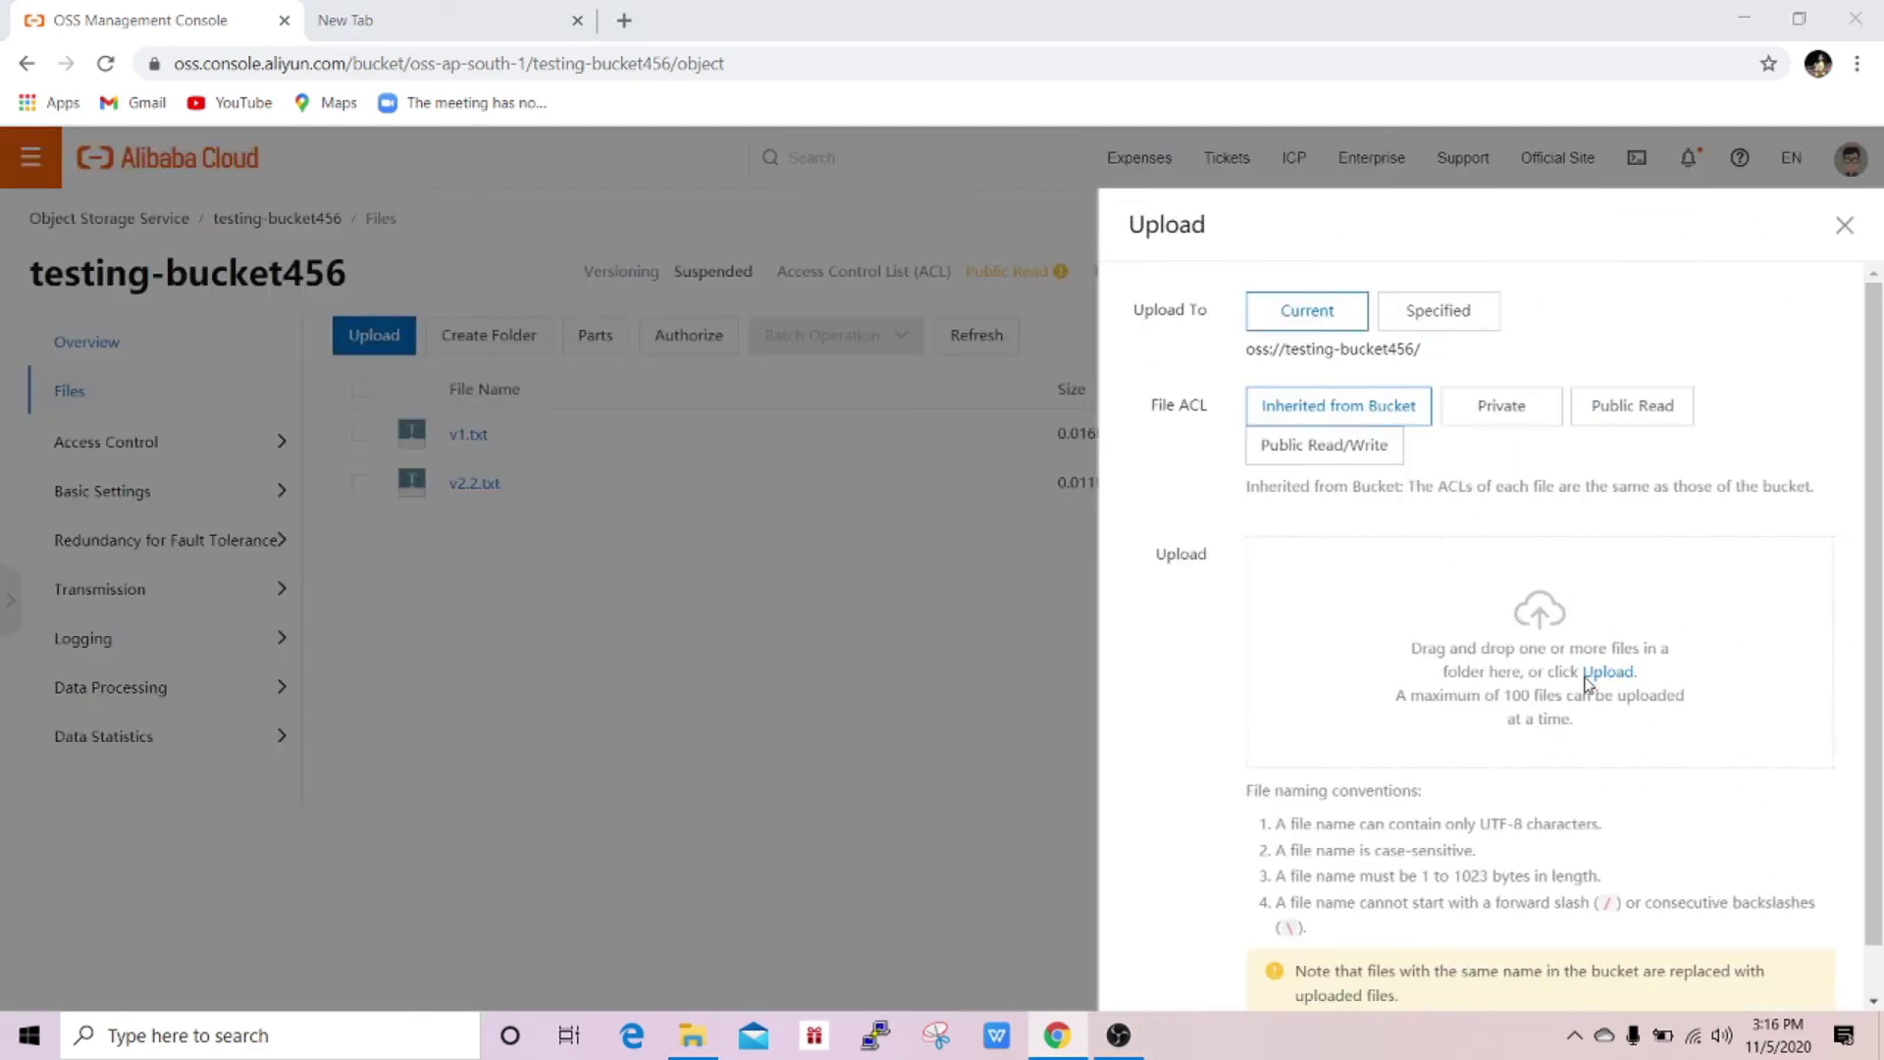
pyautogui.scroll(-10, 461, 221)
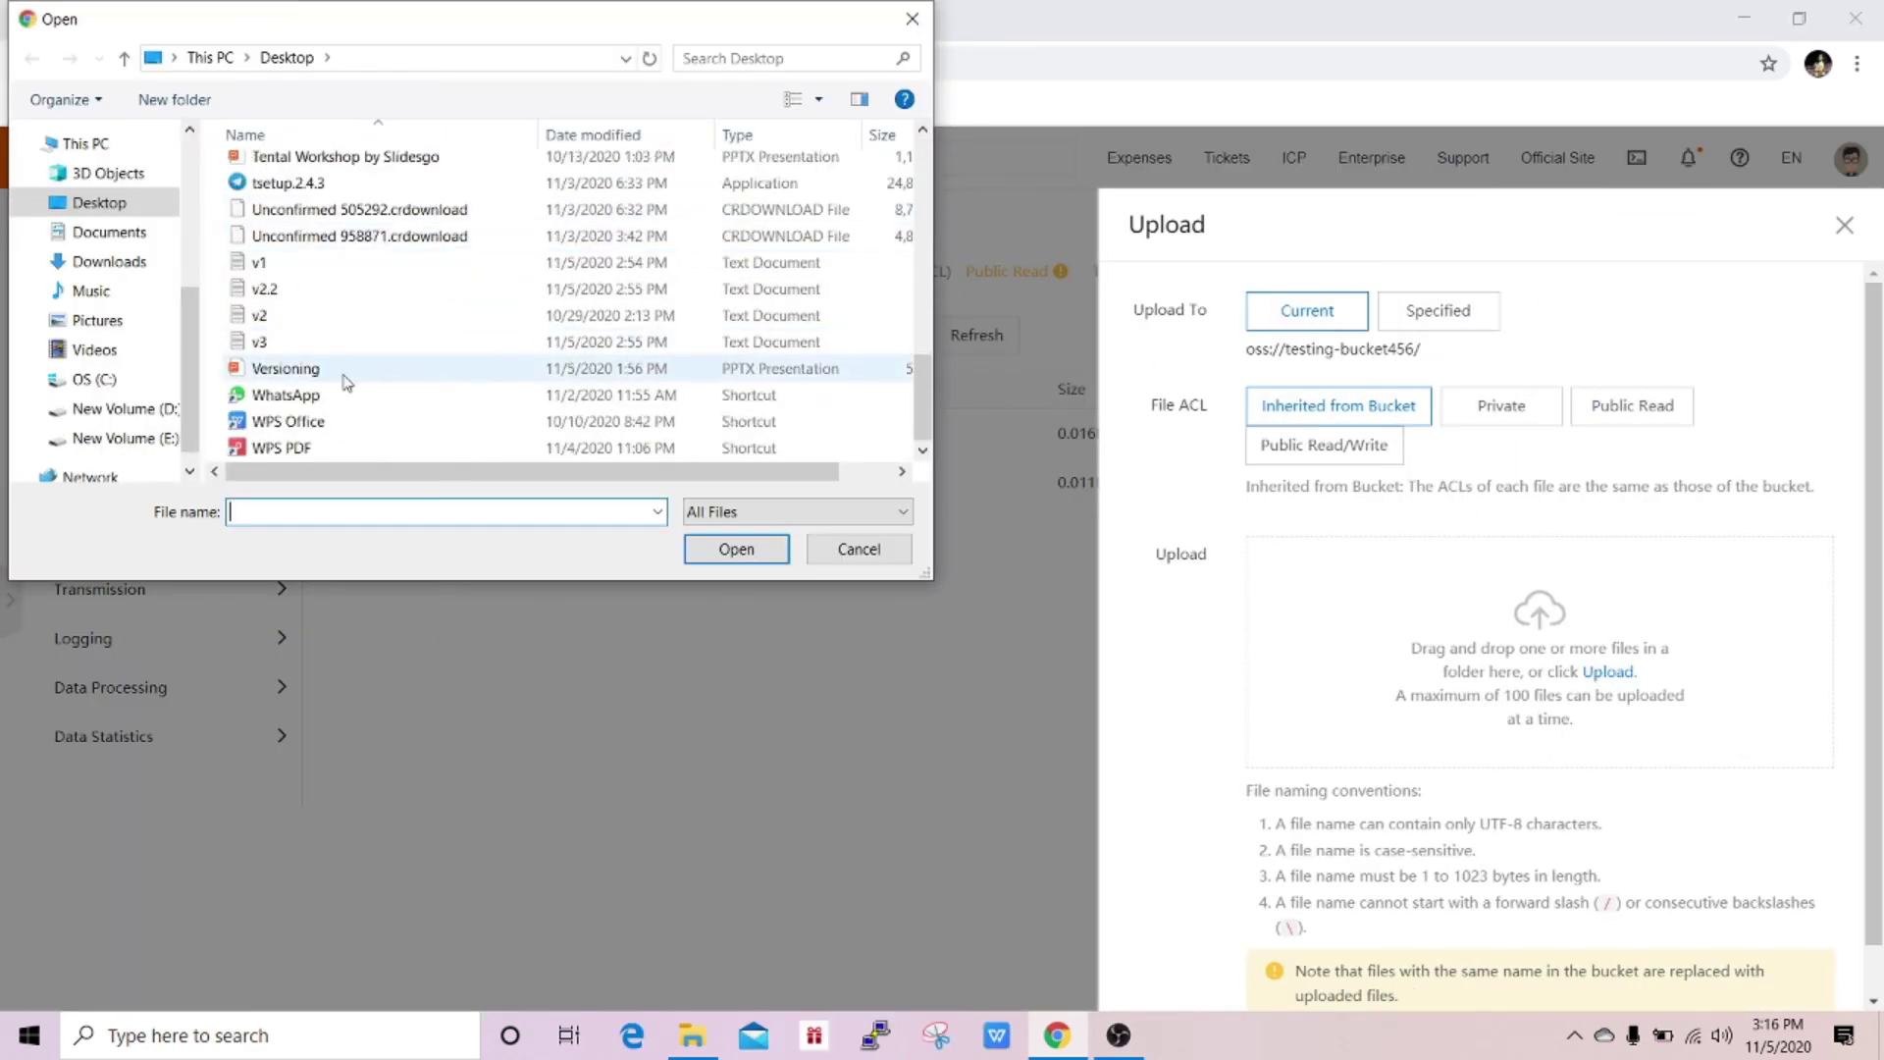
pyautogui.click(287, 342)
pyautogui.click(731, 561)
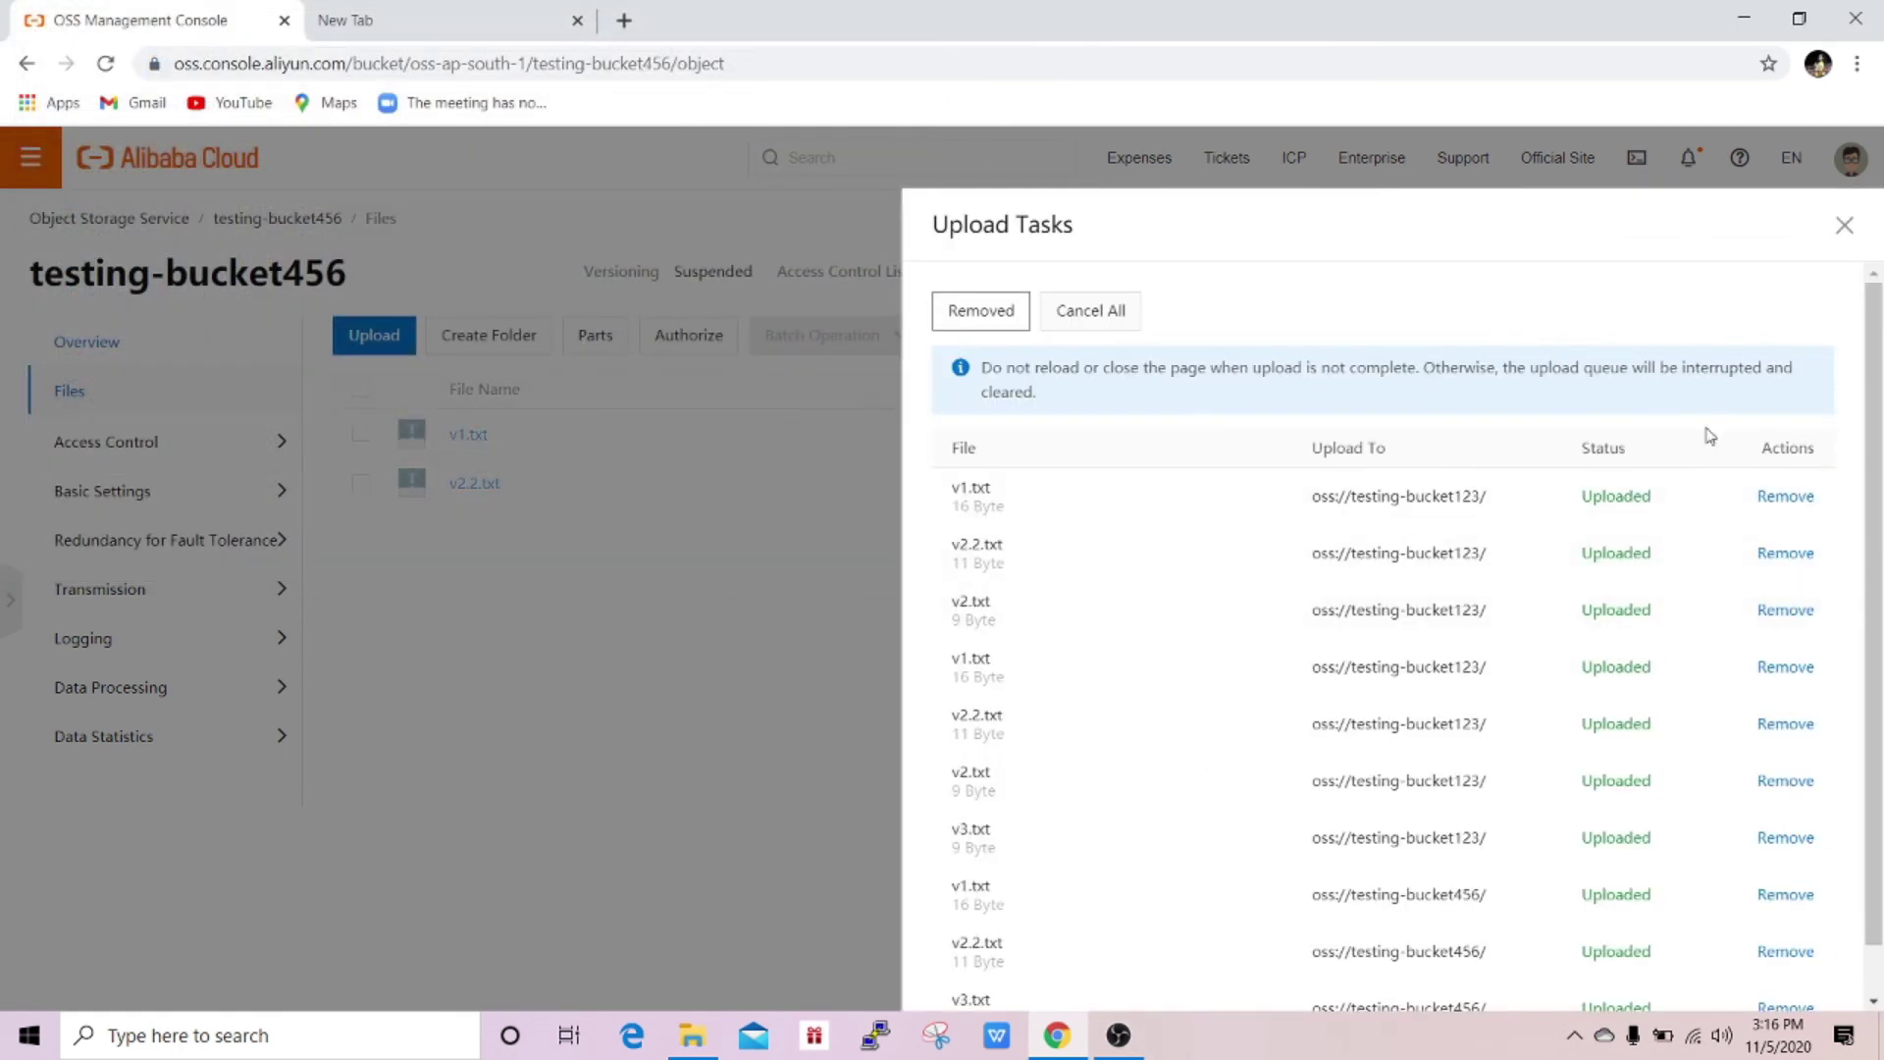
pyautogui.scroll(-1, 1692, 520)
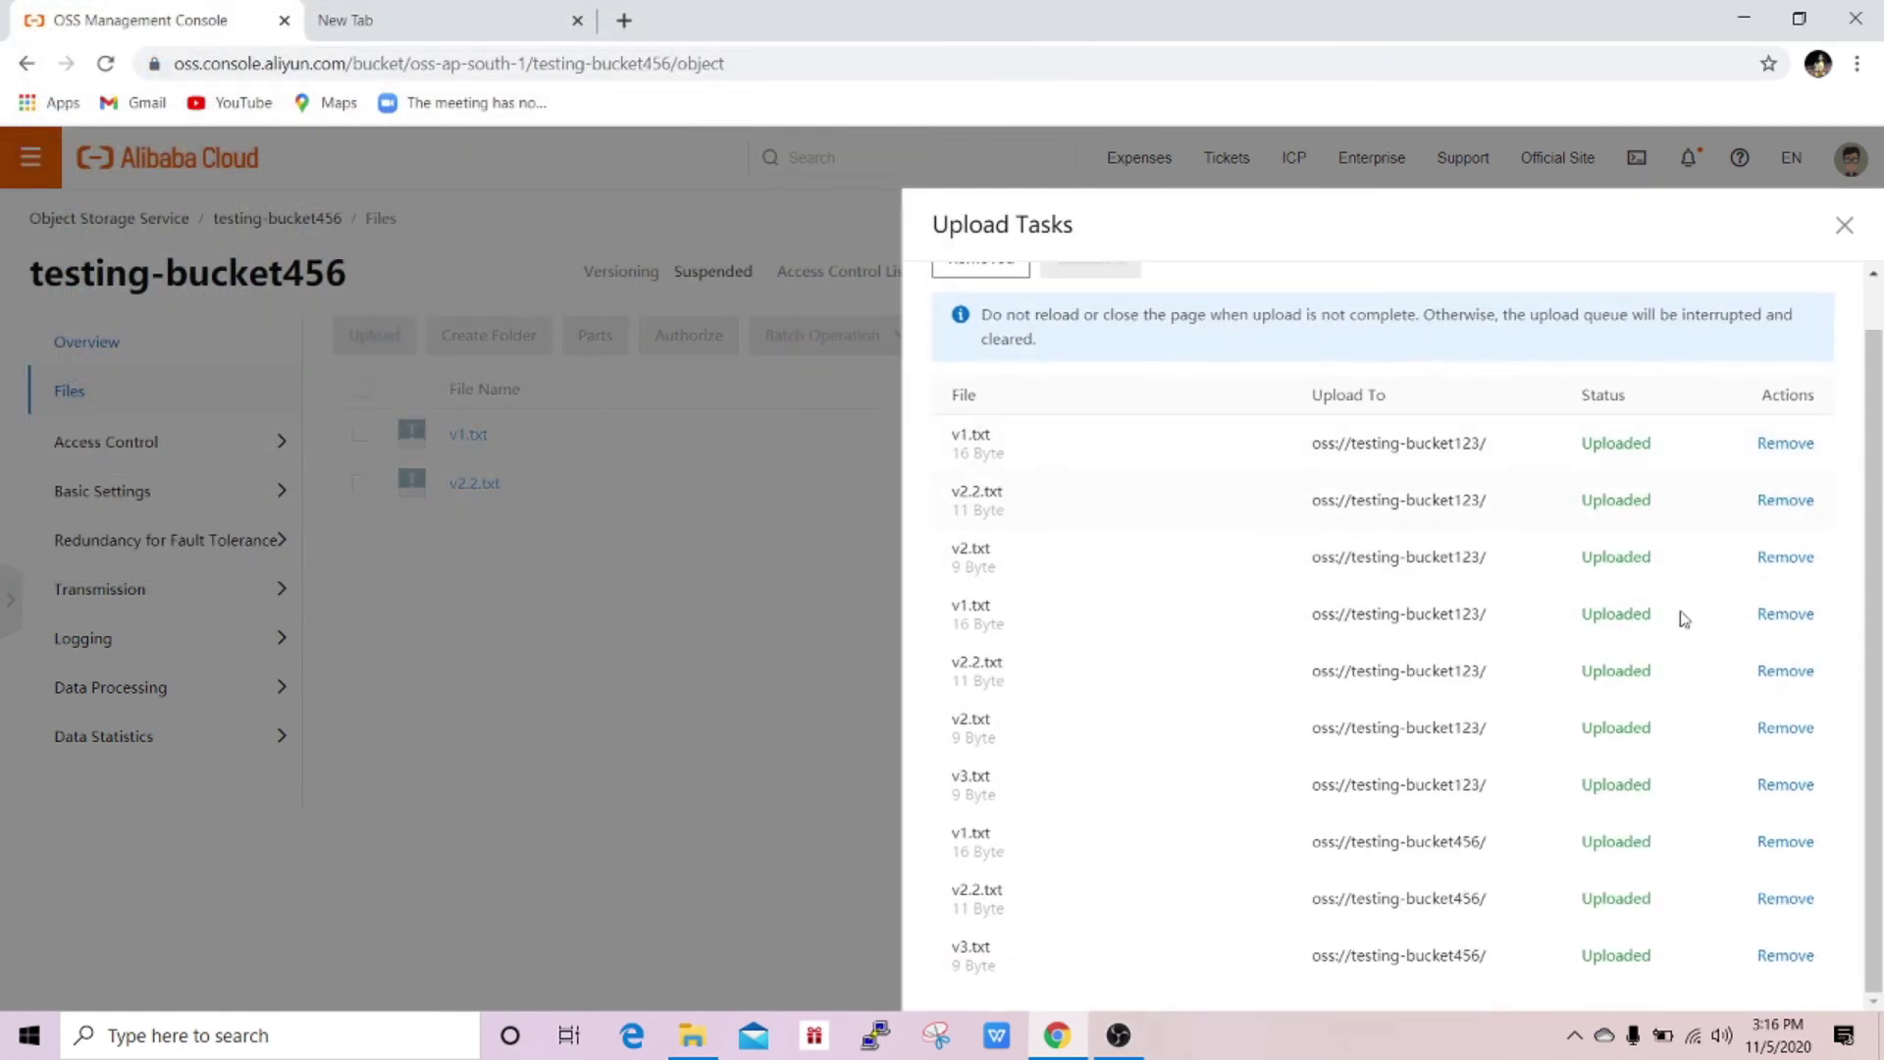
pyautogui.click(1844, 226)
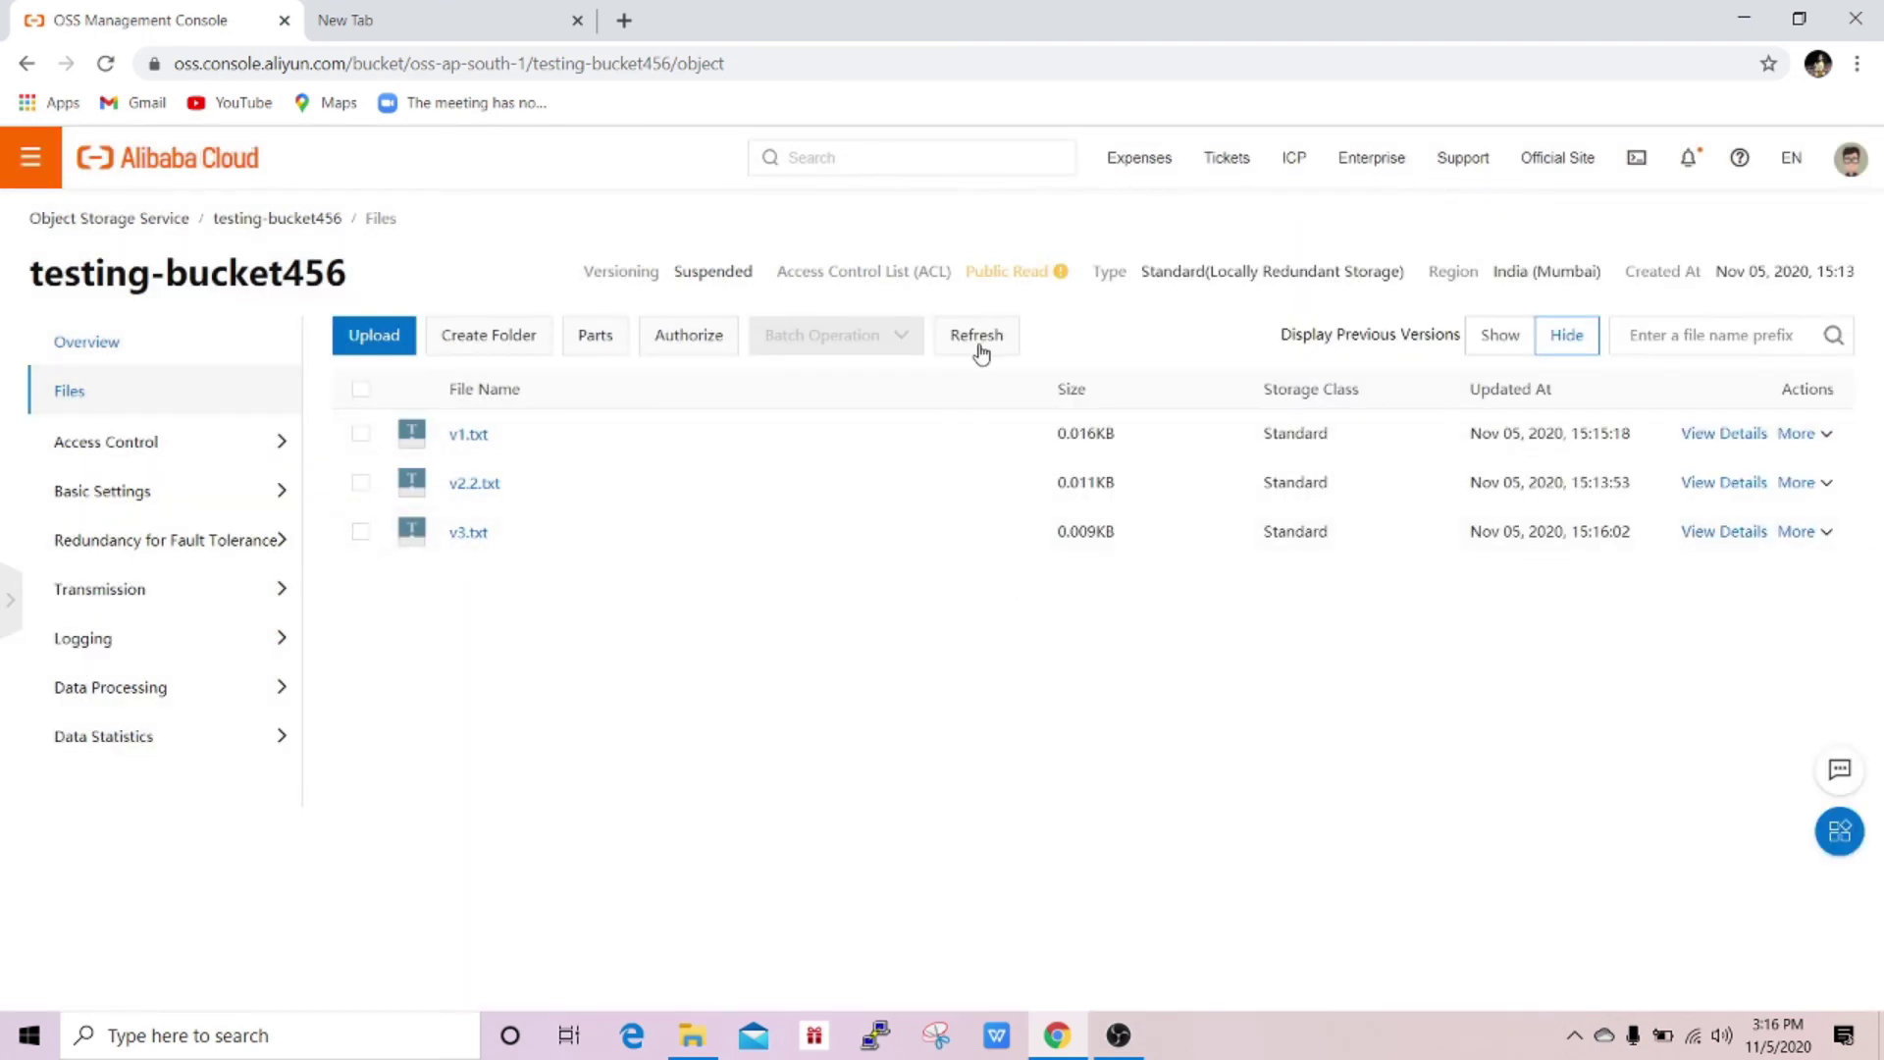
# Show previous versions in the file list and examine the version ID of v3.txt's latest version.
pyautogui.click(1499, 337)
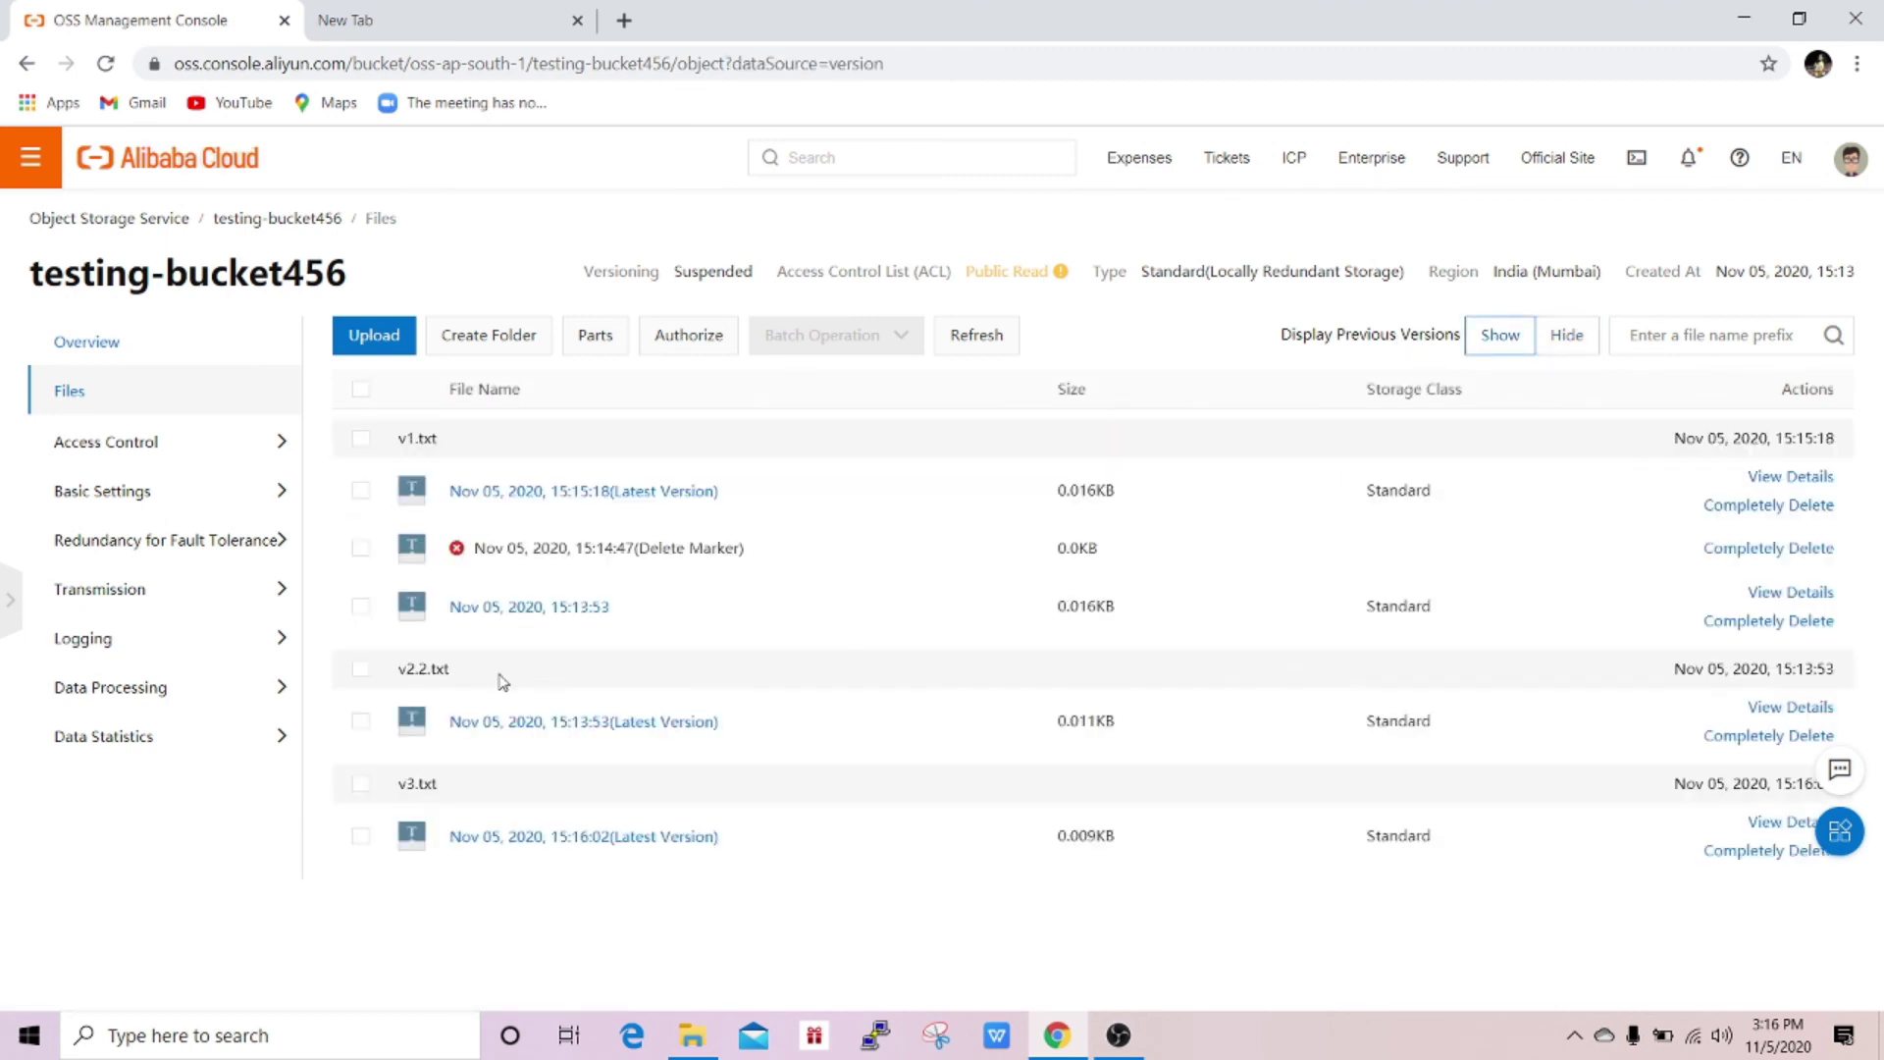
pyautogui.click(558, 840)
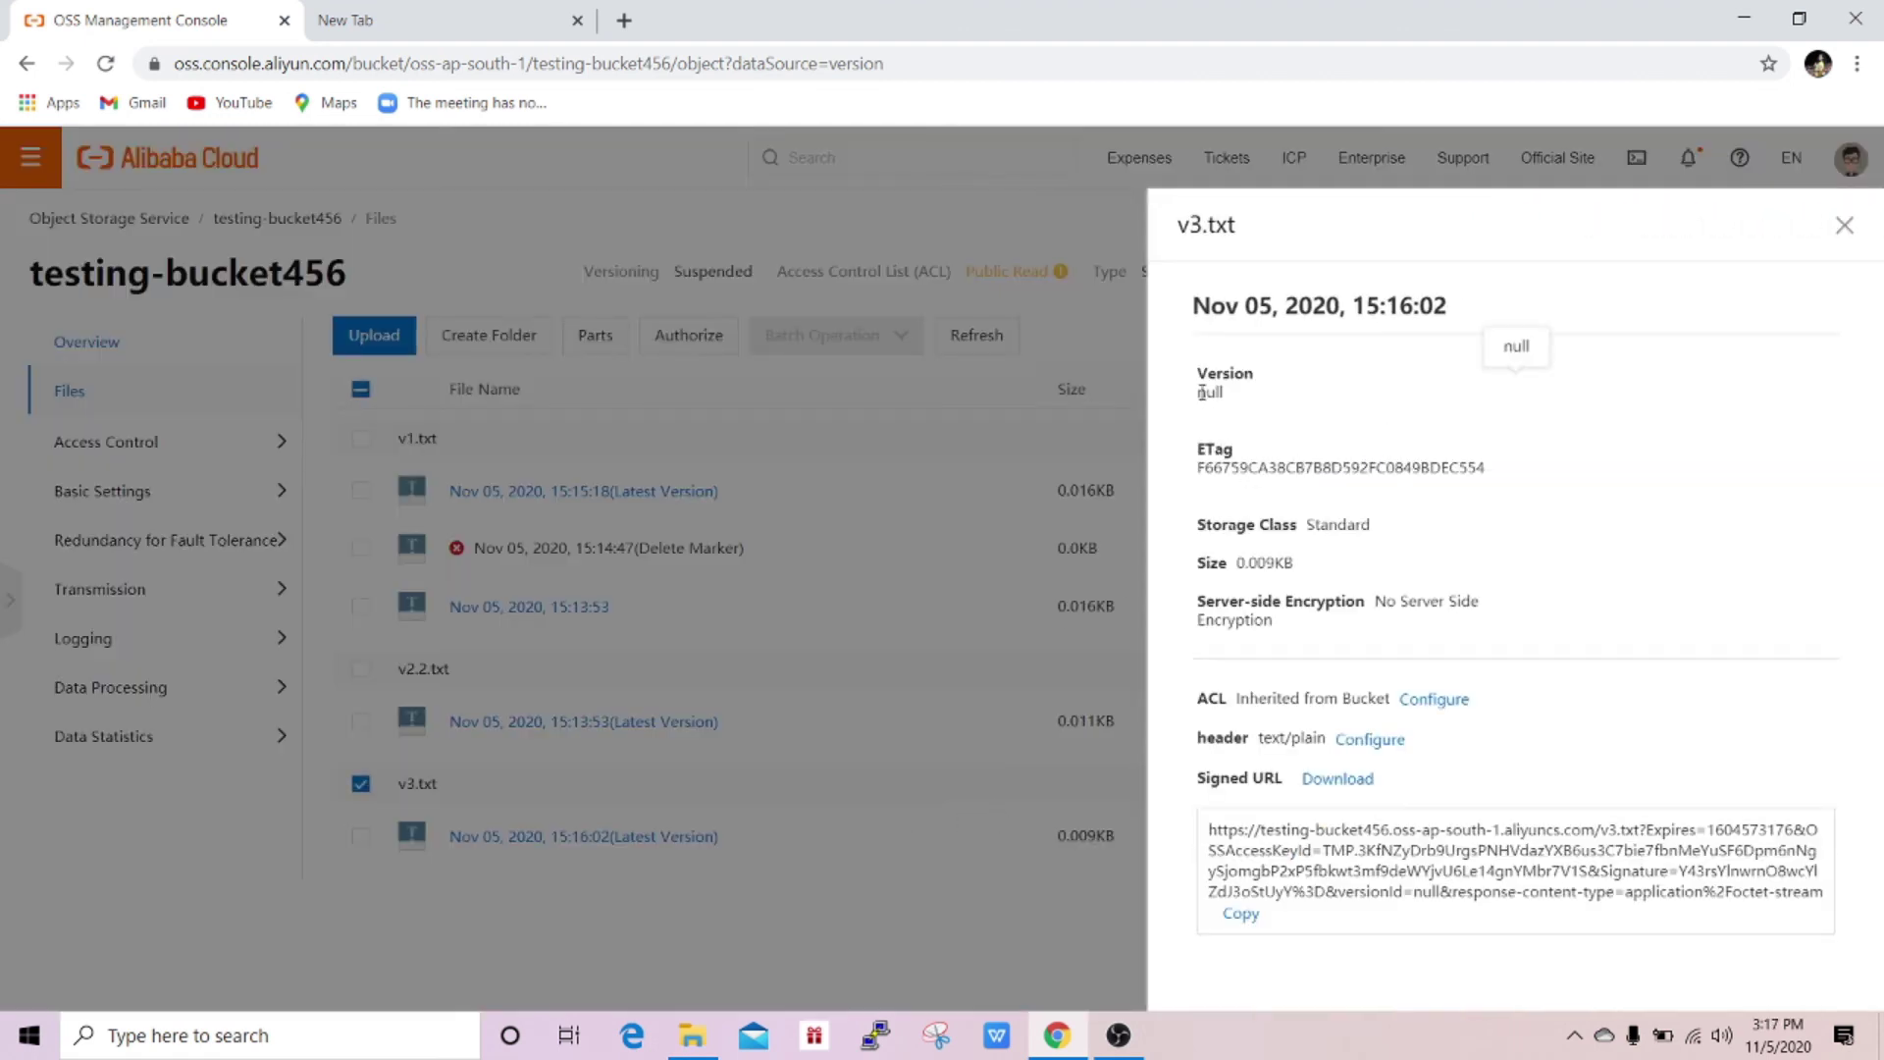
pyautogui.moveTo(1198, 390); pyautogui.dragTo(1279, 407)
pyautogui.click(1280, 408)
pyautogui.click(1845, 224)
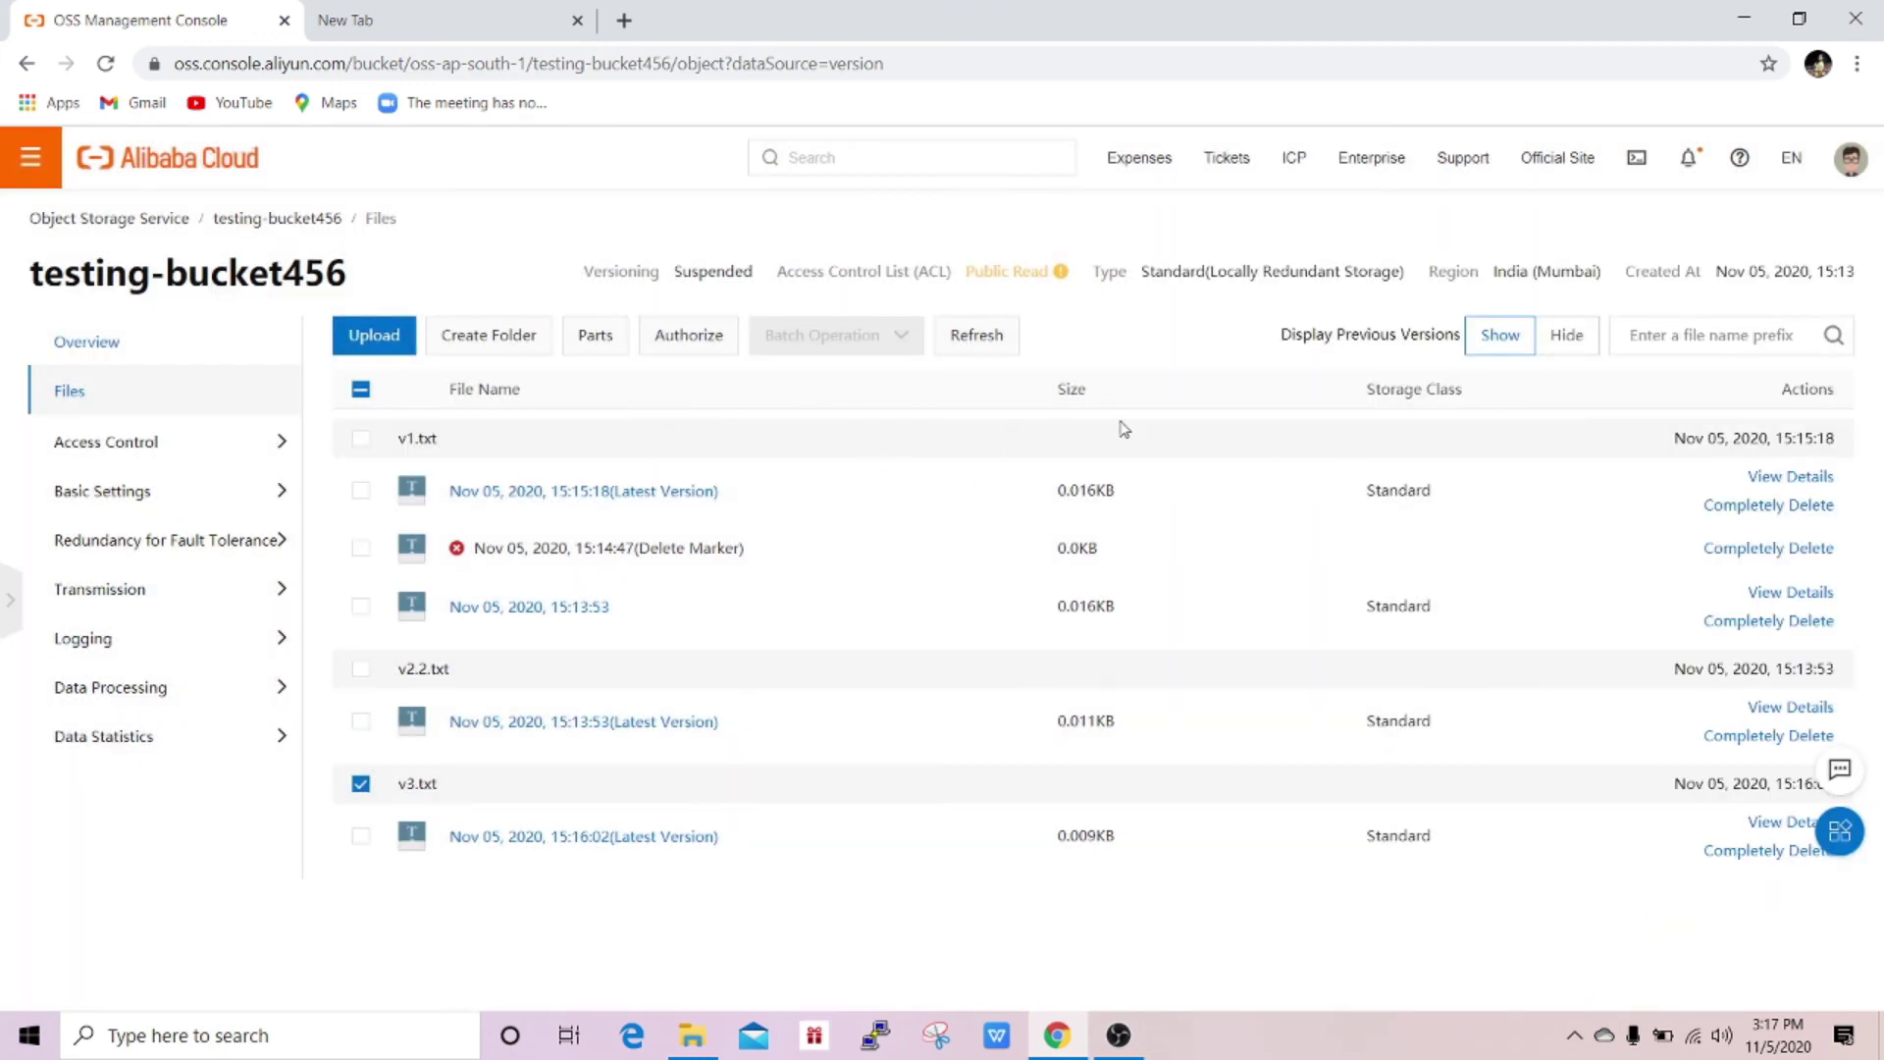
# Hide previous versions in the file list and completely delete the v3.txt file.
pyautogui.click(1560, 336)
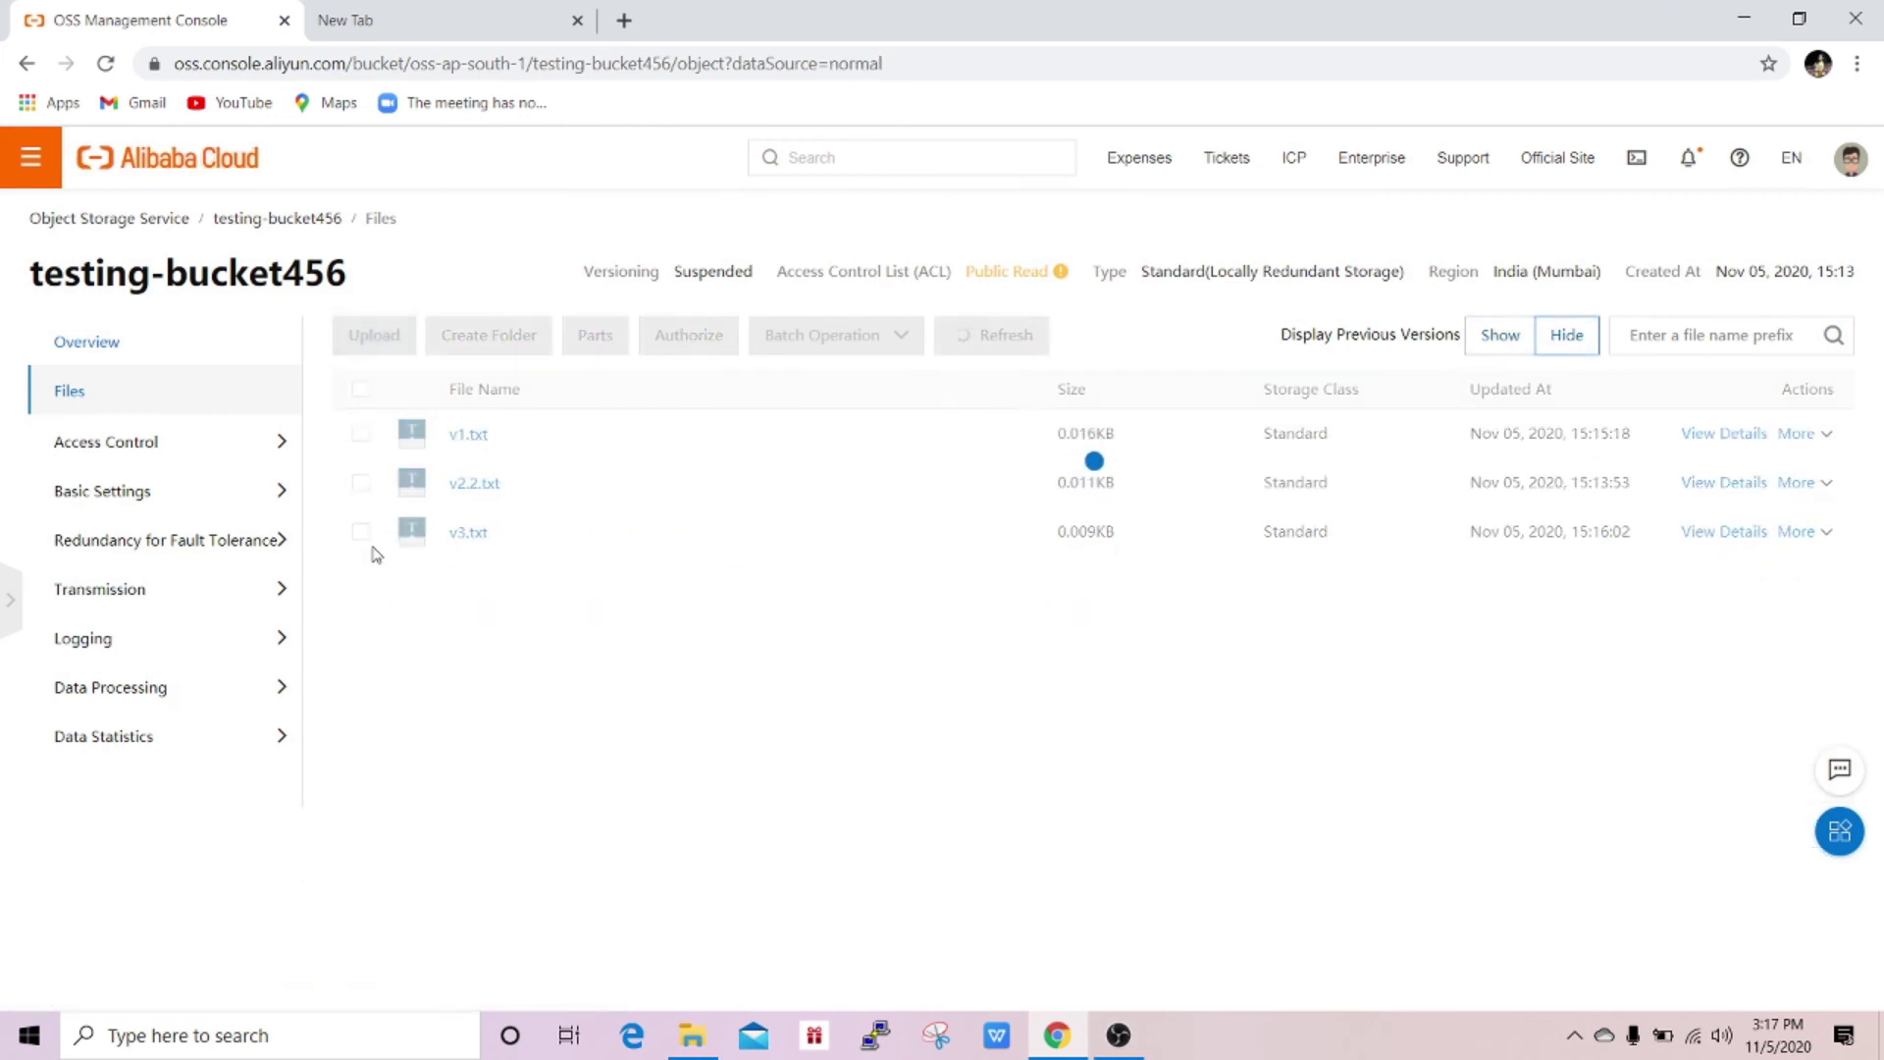
pyautogui.click(361, 532)
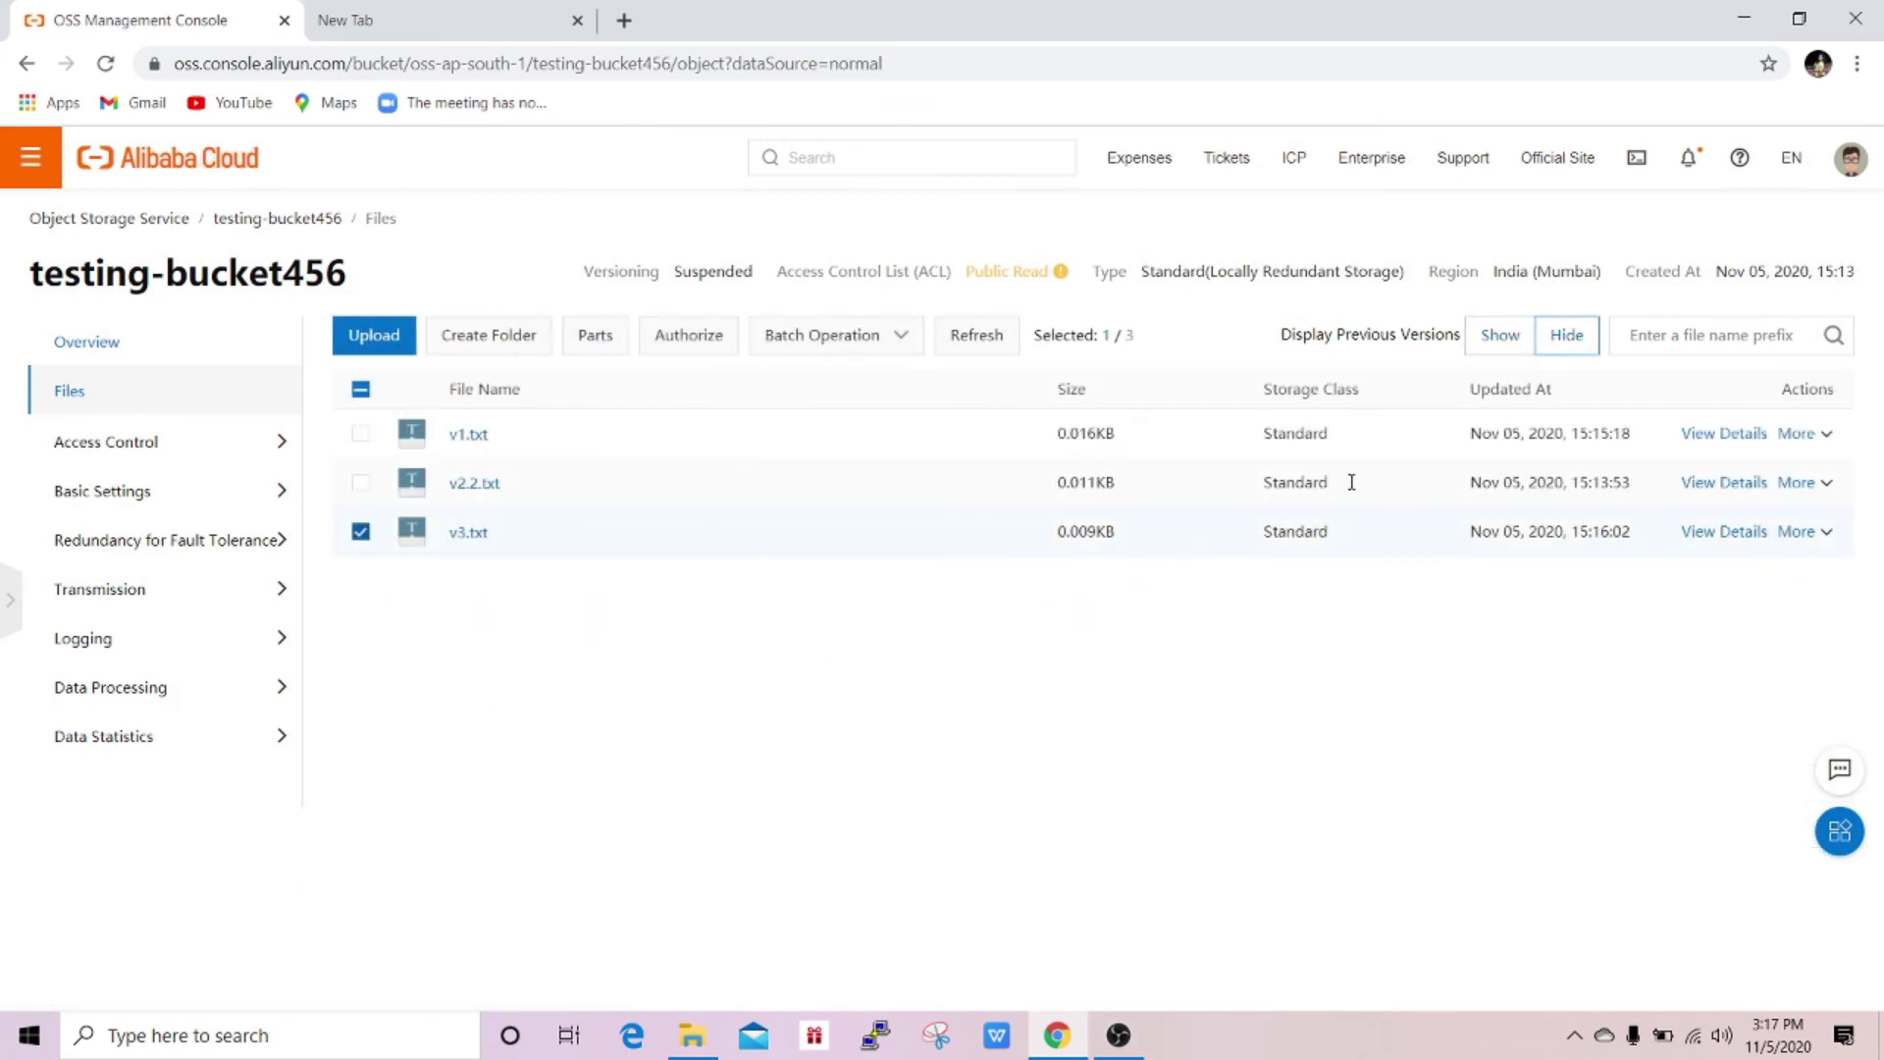
pyautogui.click(1798, 532)
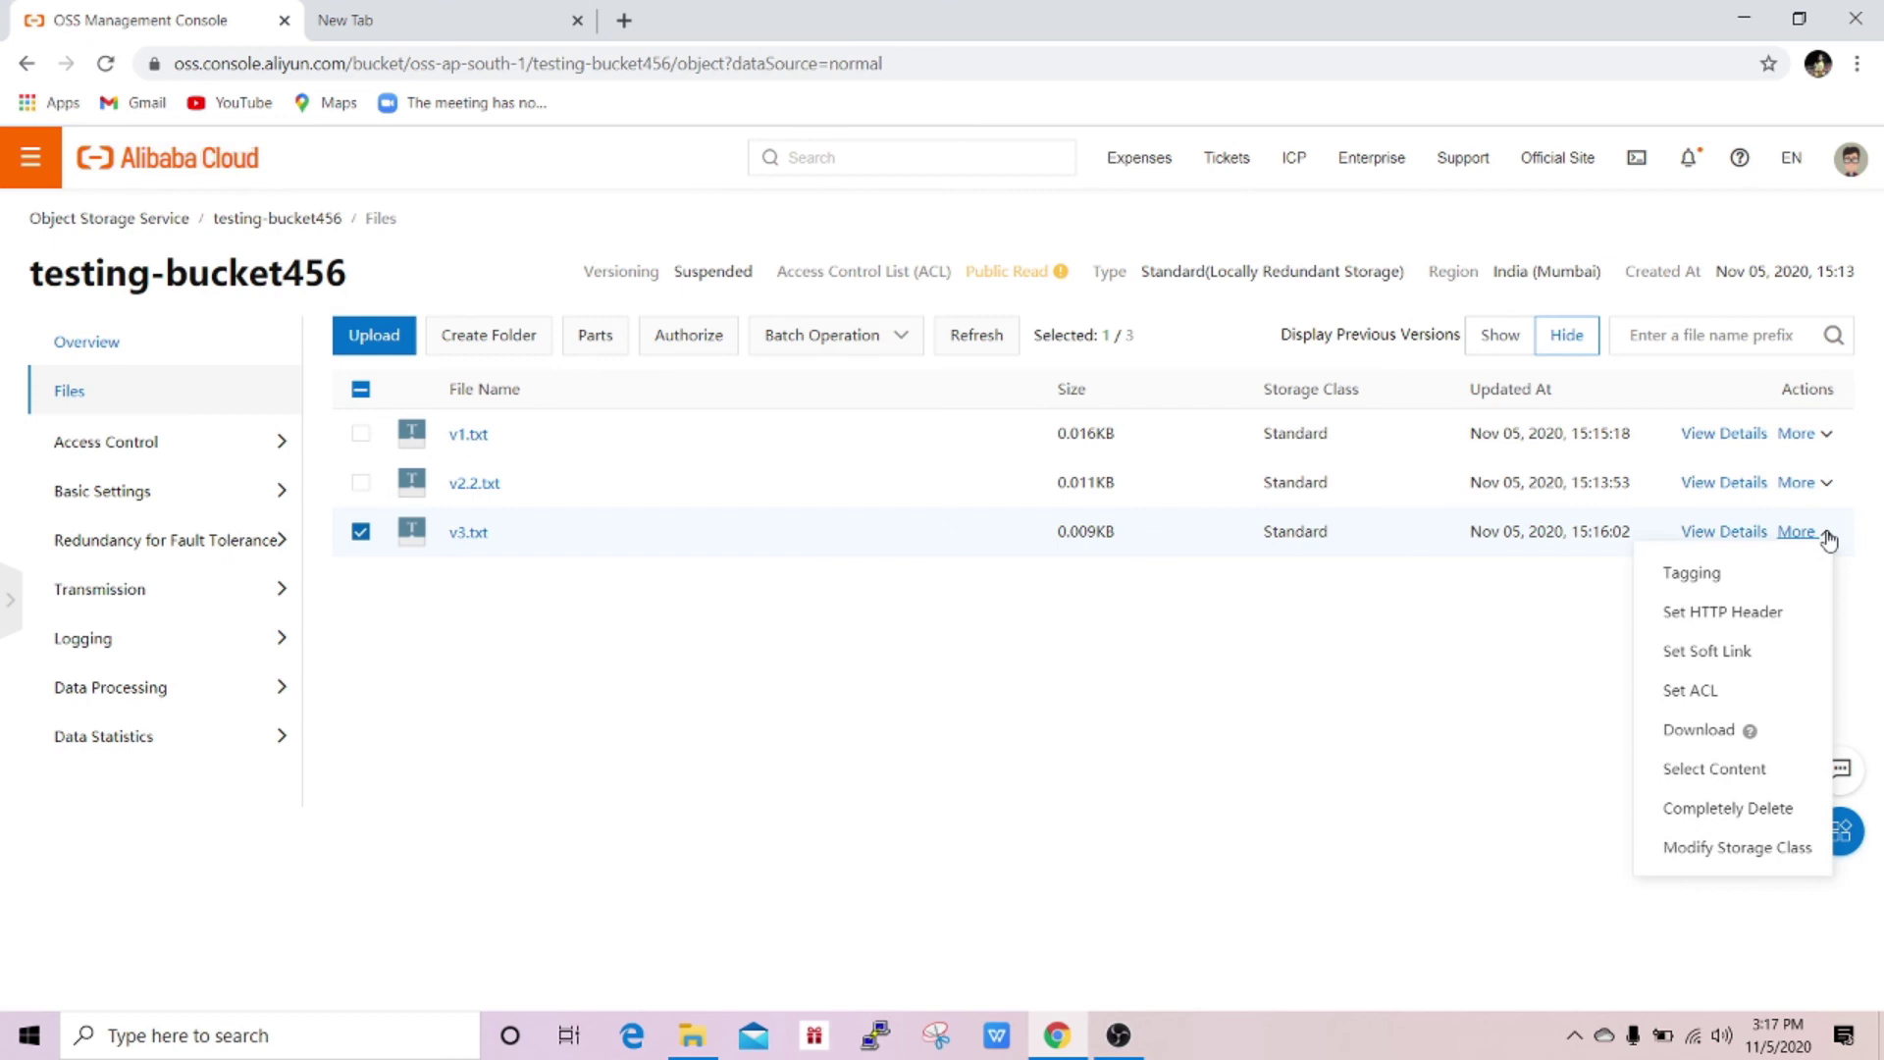
pyautogui.click(1705, 806)
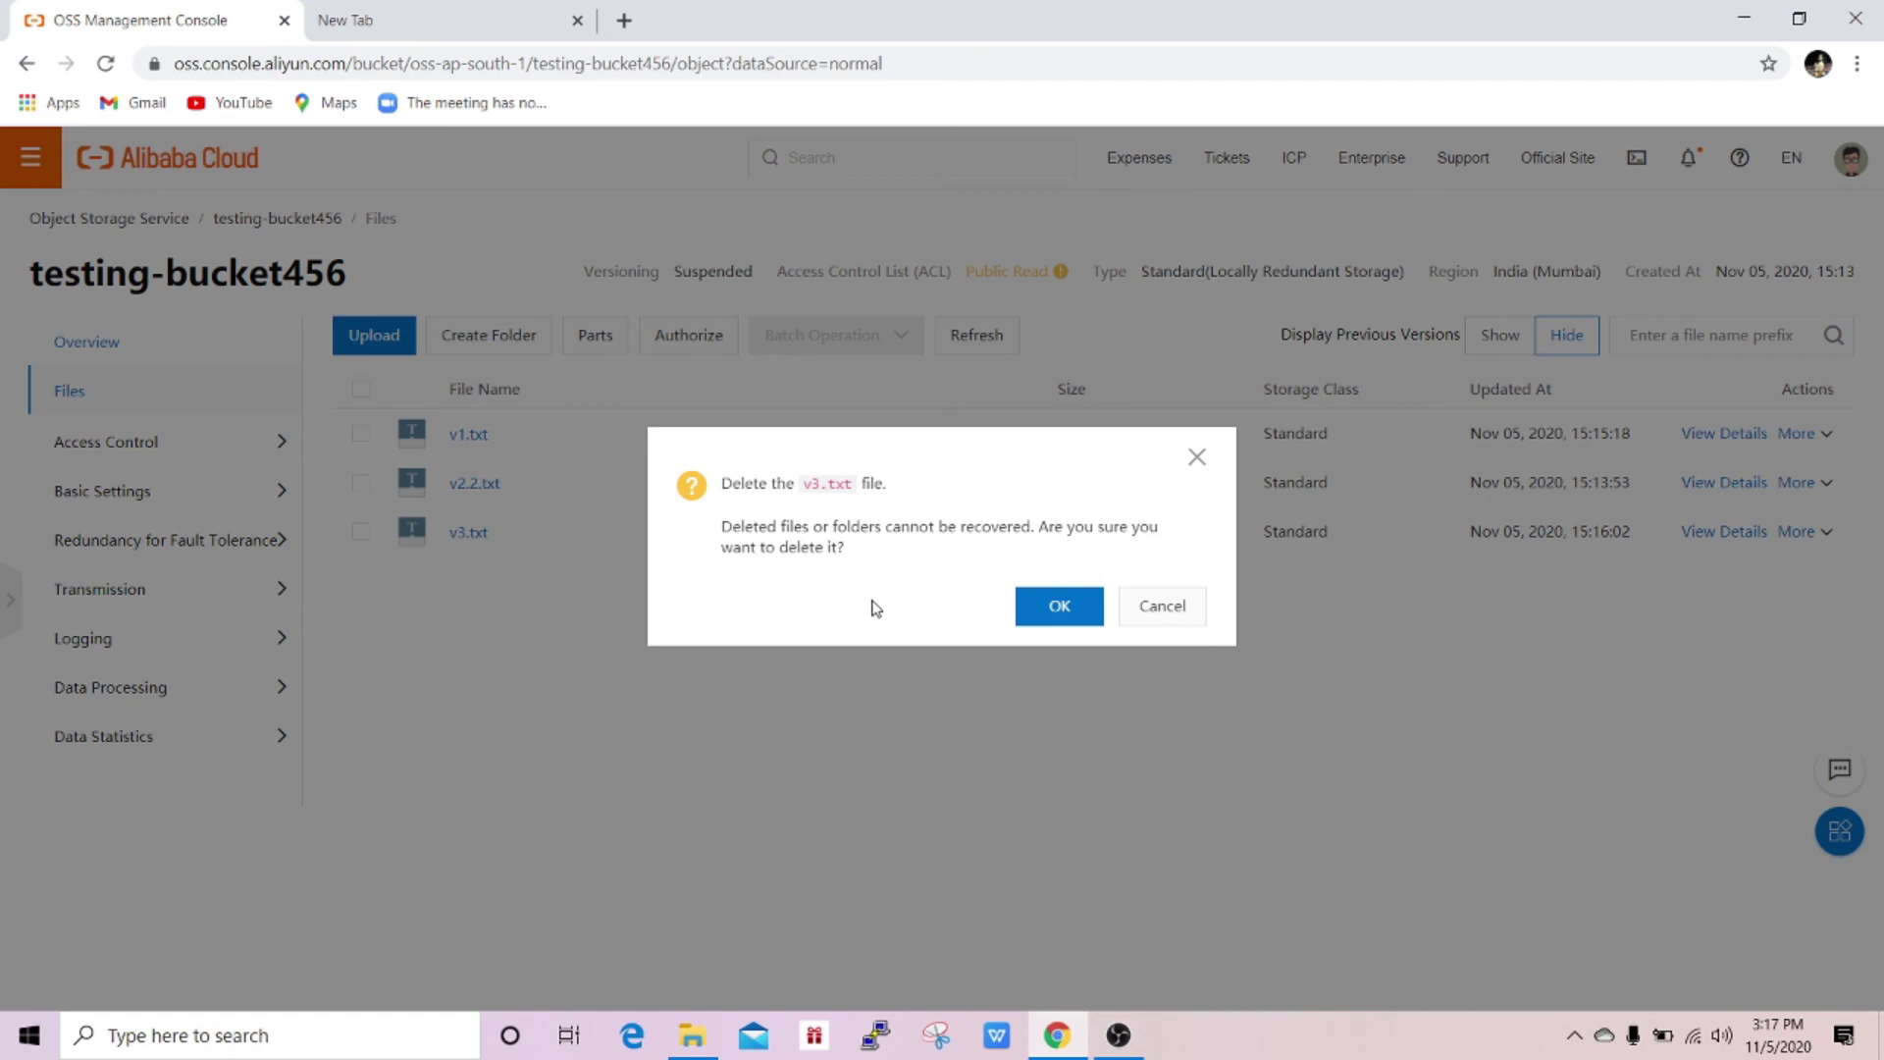
pyautogui.click(1060, 604)
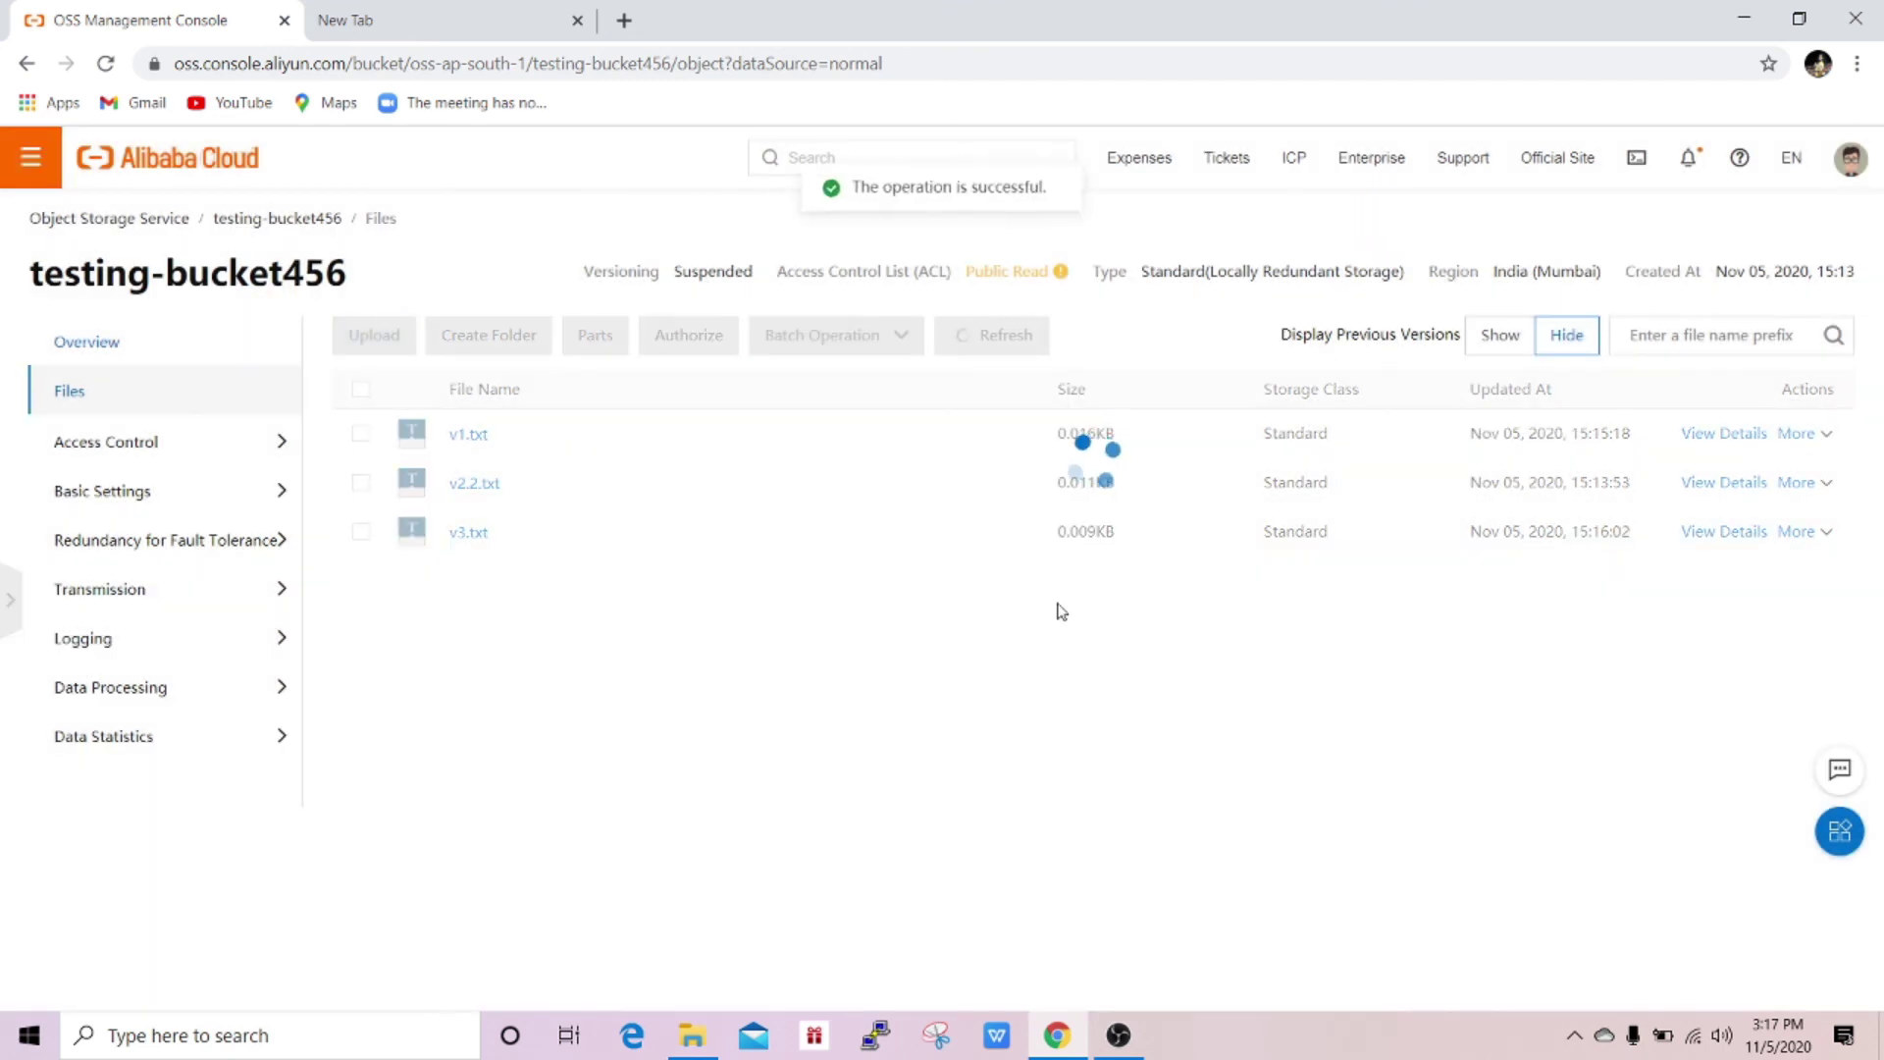